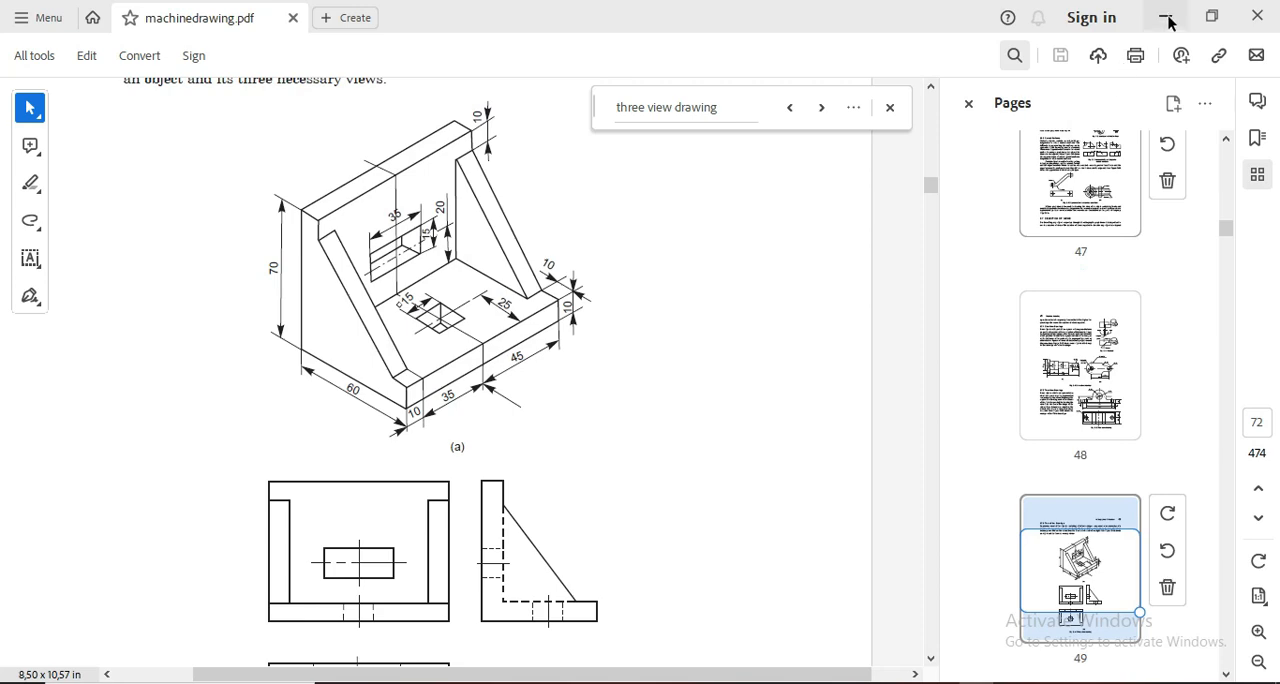
Step: Switch from the PDF reference to Inventor and examine the finished bracket model and its three-view drawing
click(1167, 17)
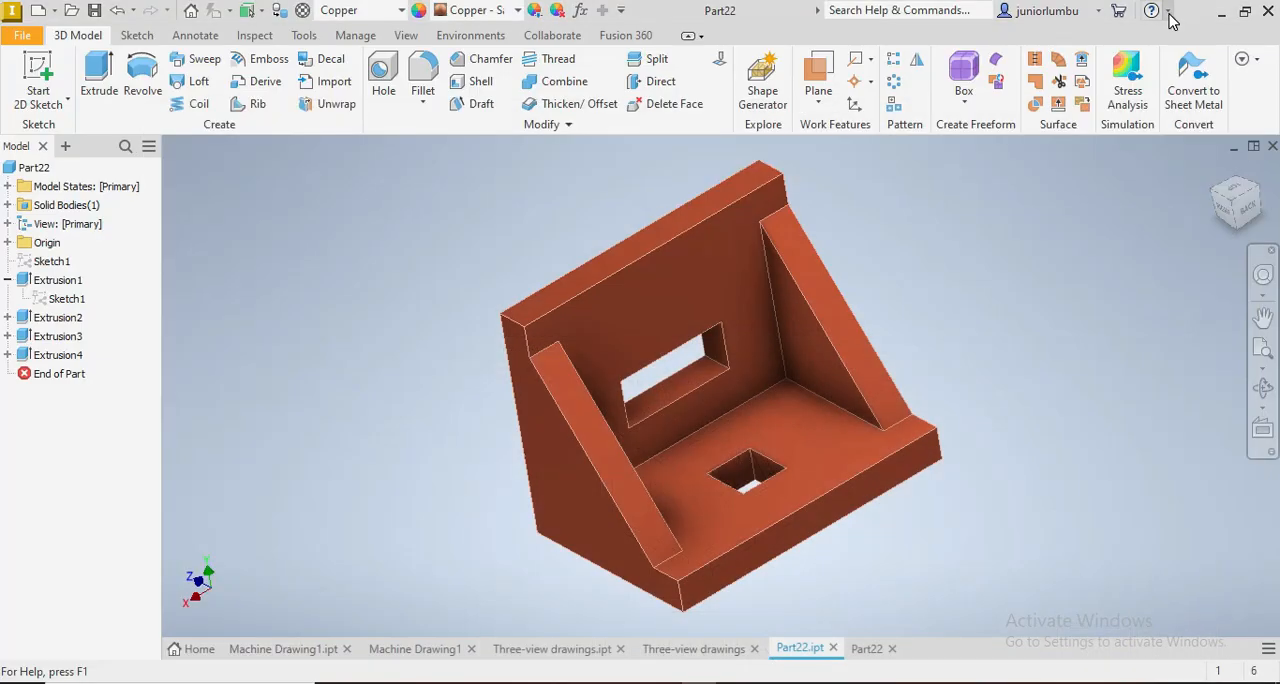
click(1240, 215)
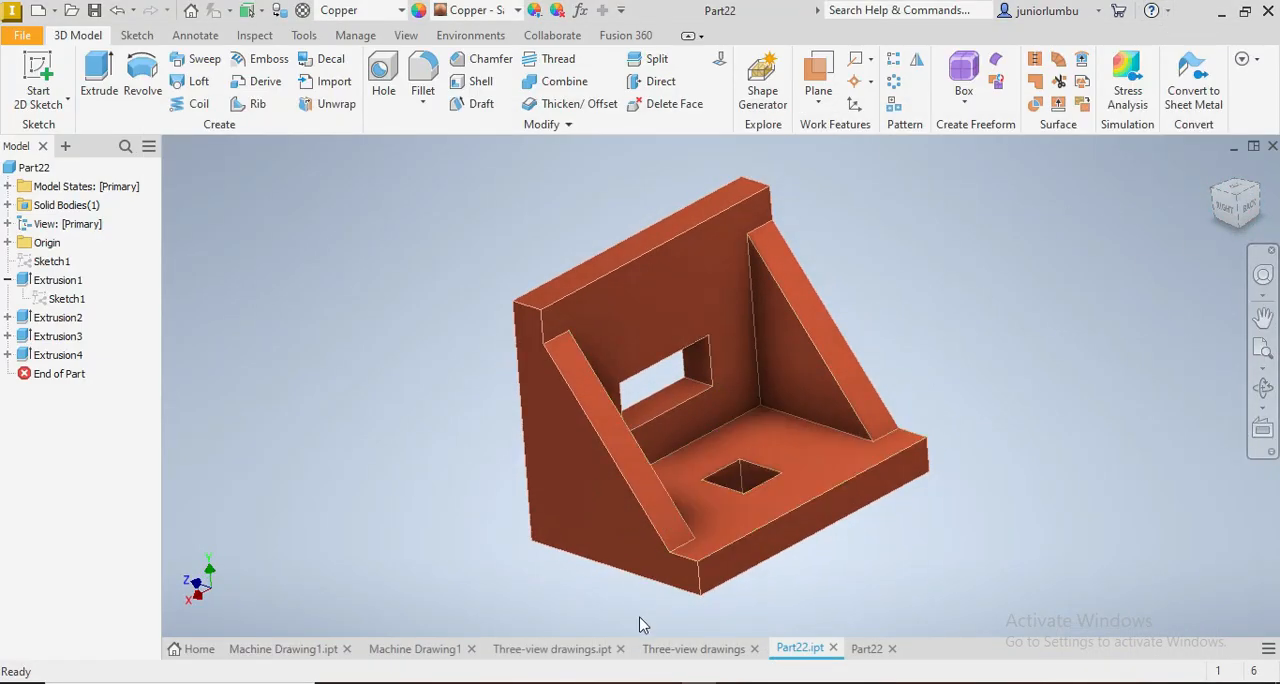
click(683, 650)
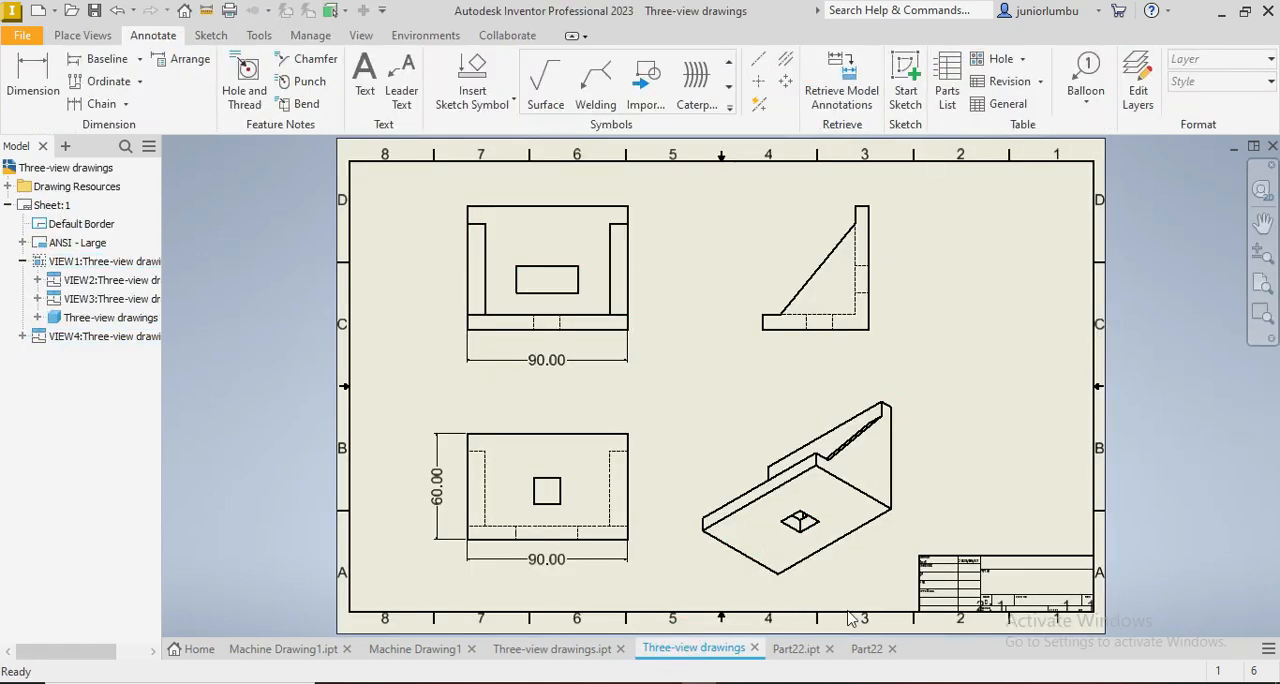
click(800, 651)
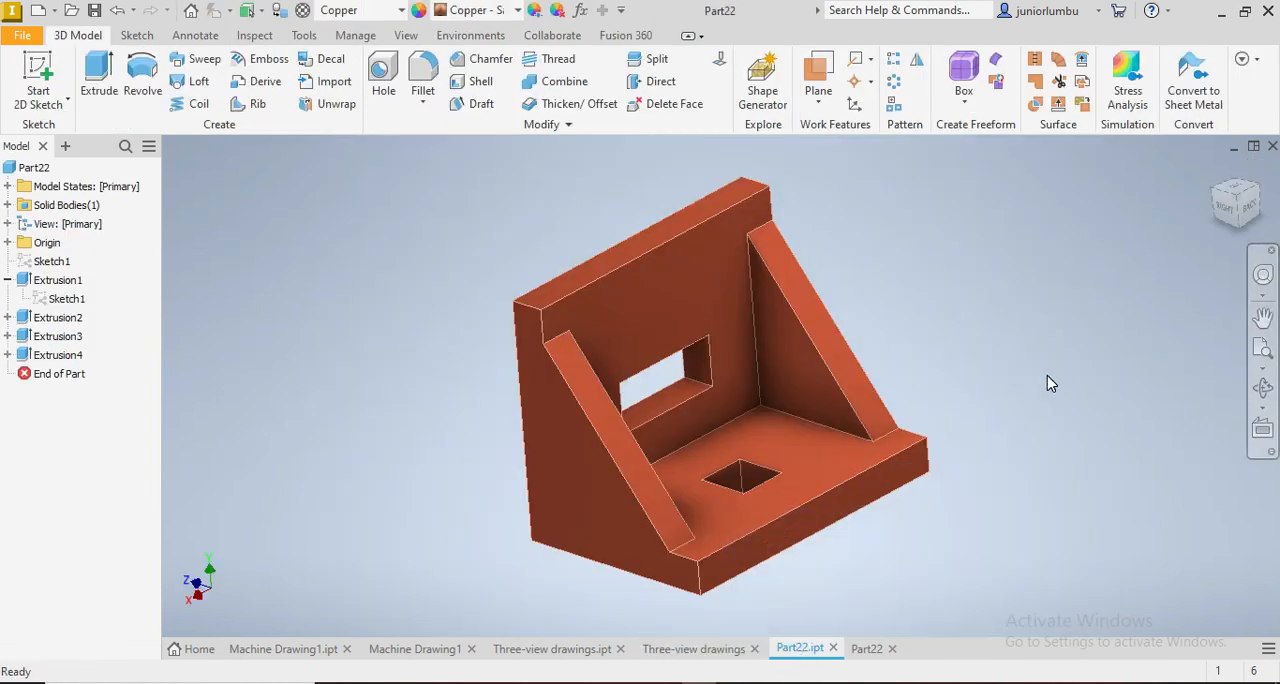
Step: Create a new part from the metric Standard (mm).ipt template
click(36, 12)
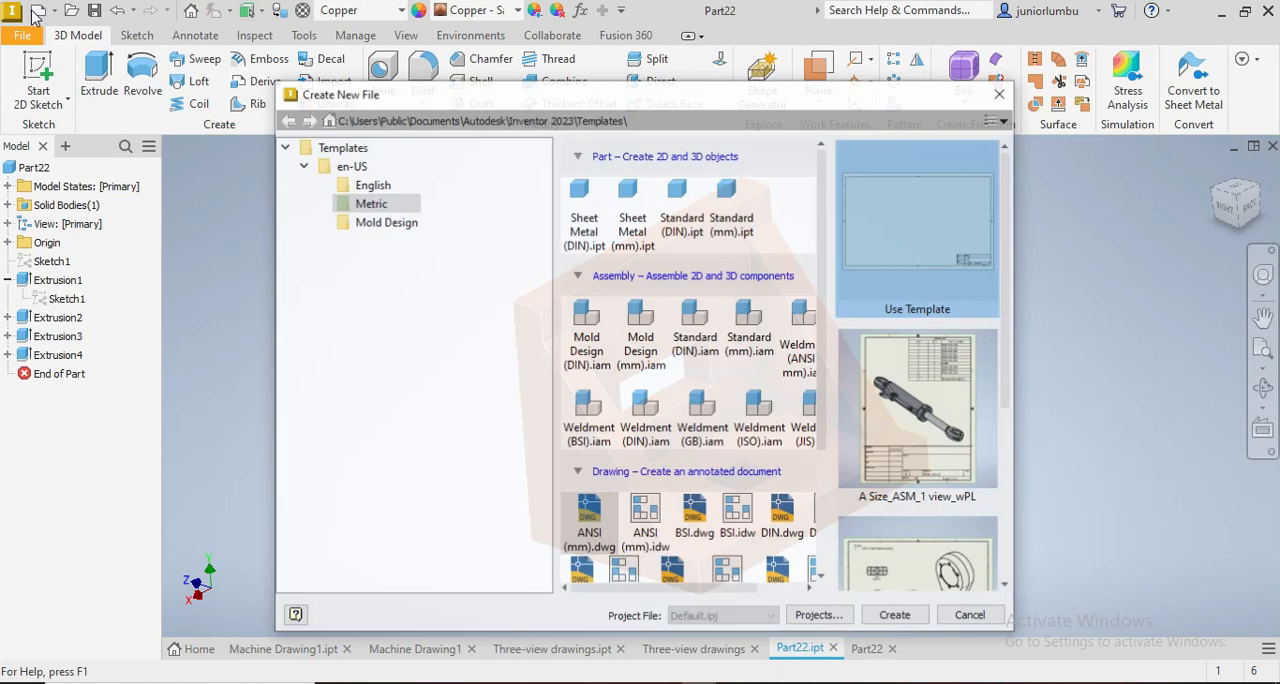
click(724, 192)
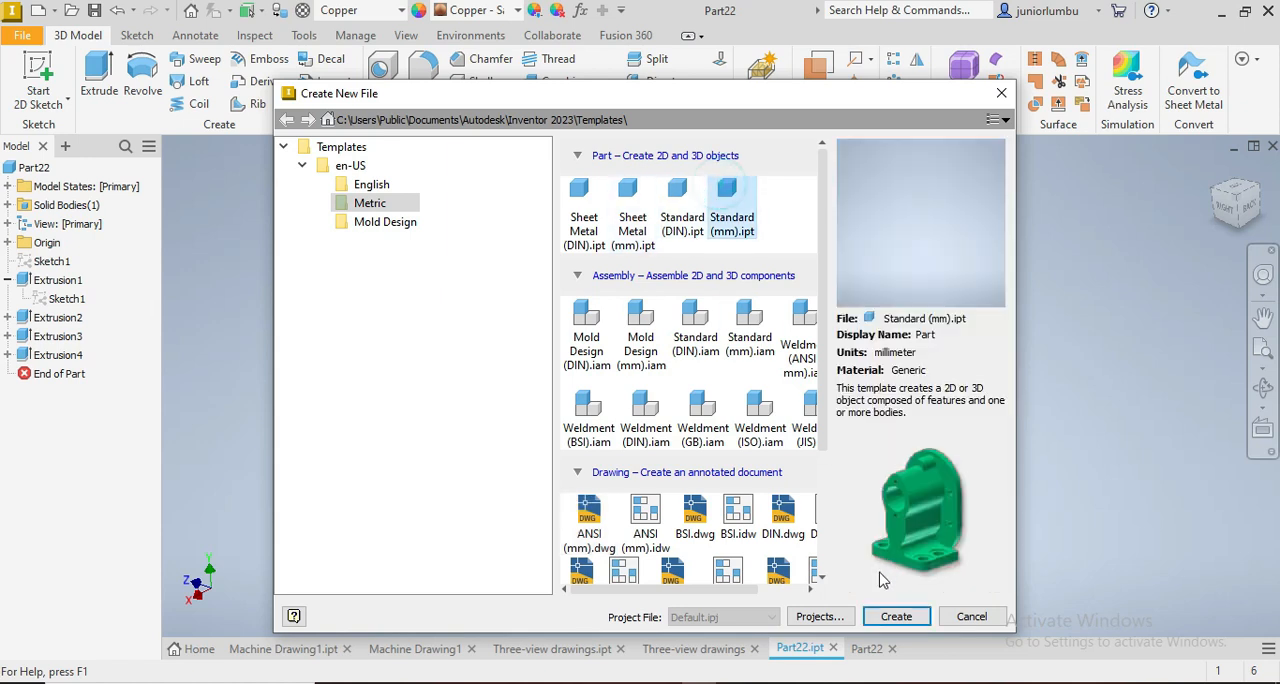
click(886, 618)
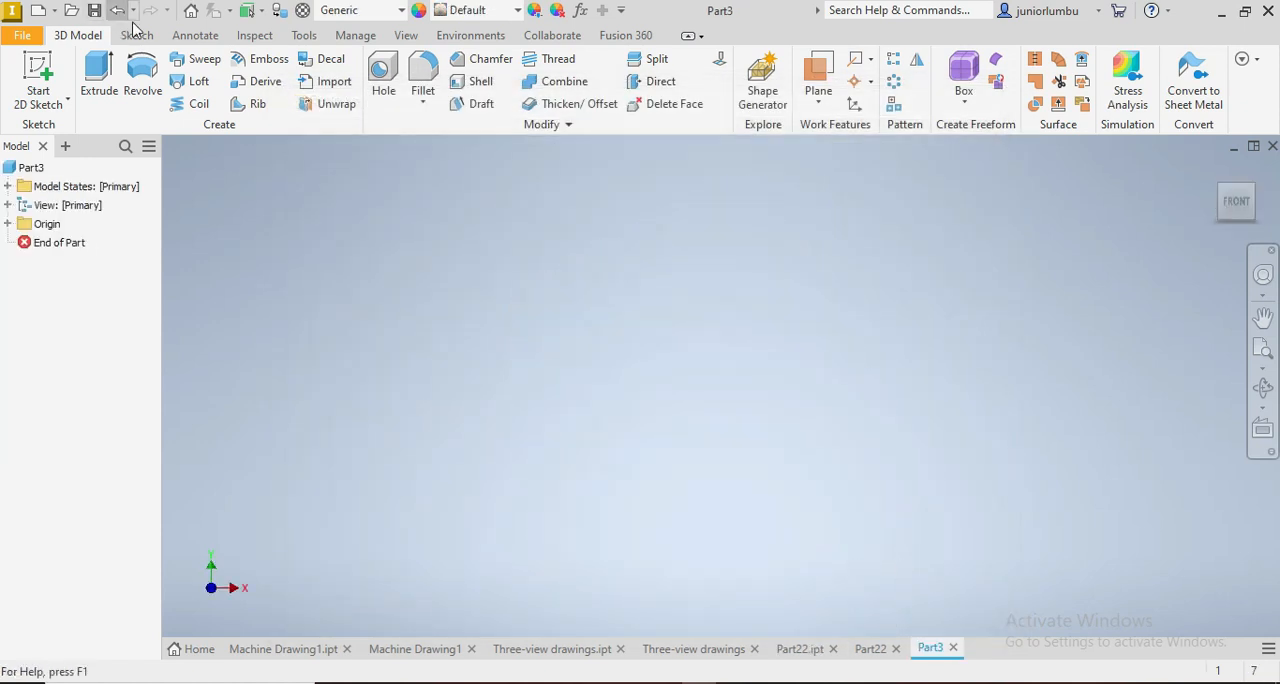
Step: Start a sketch on the YZ plane and draw a rectangle about 19 by 15 mm with its lower-right corner on the origin
click(139, 38)
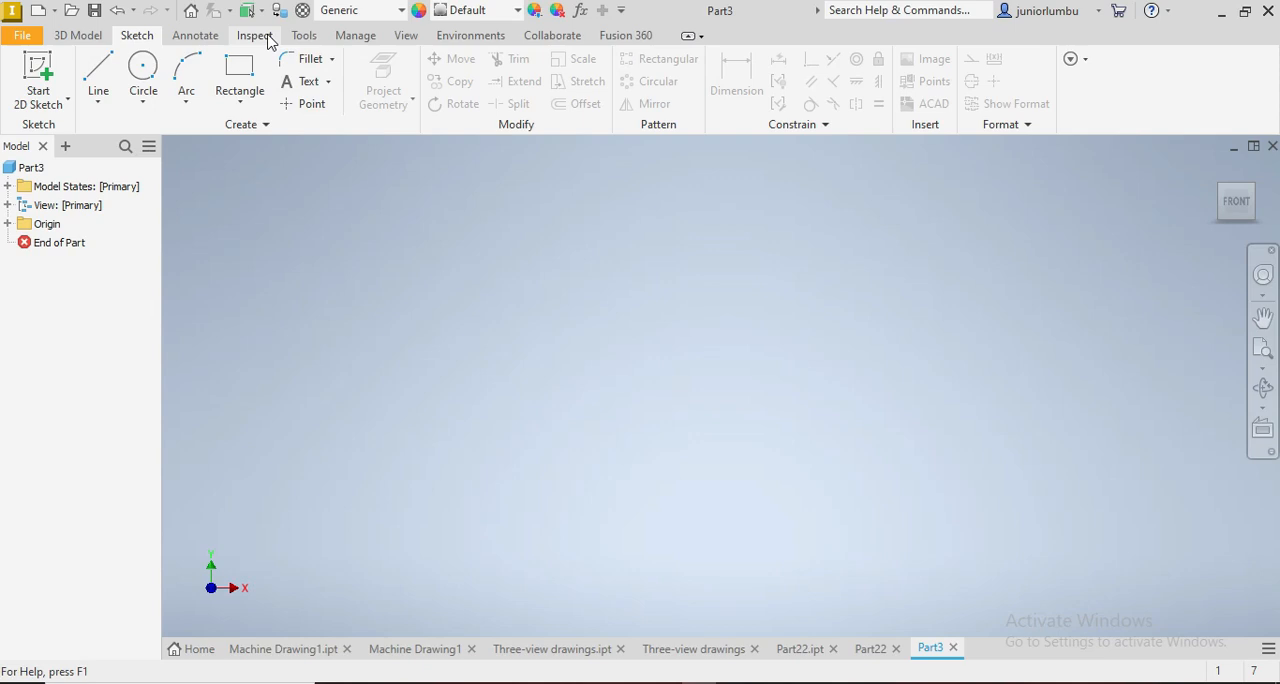
click(245, 78)
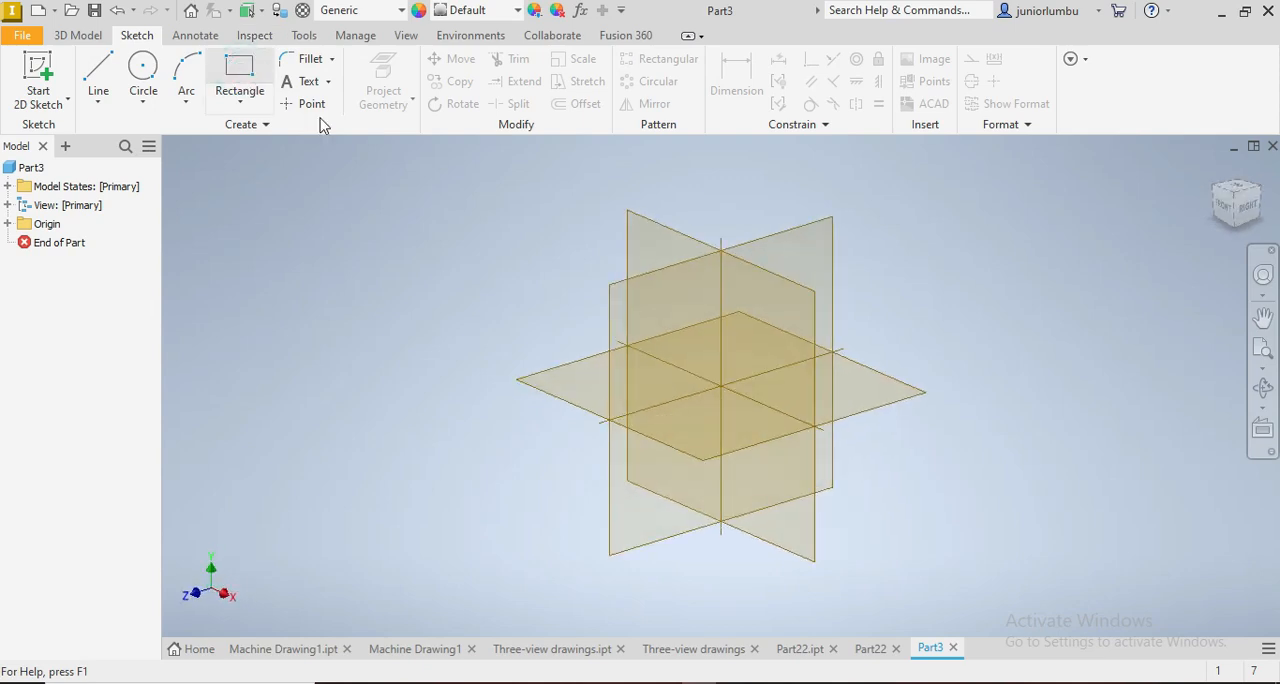
click(651, 295)
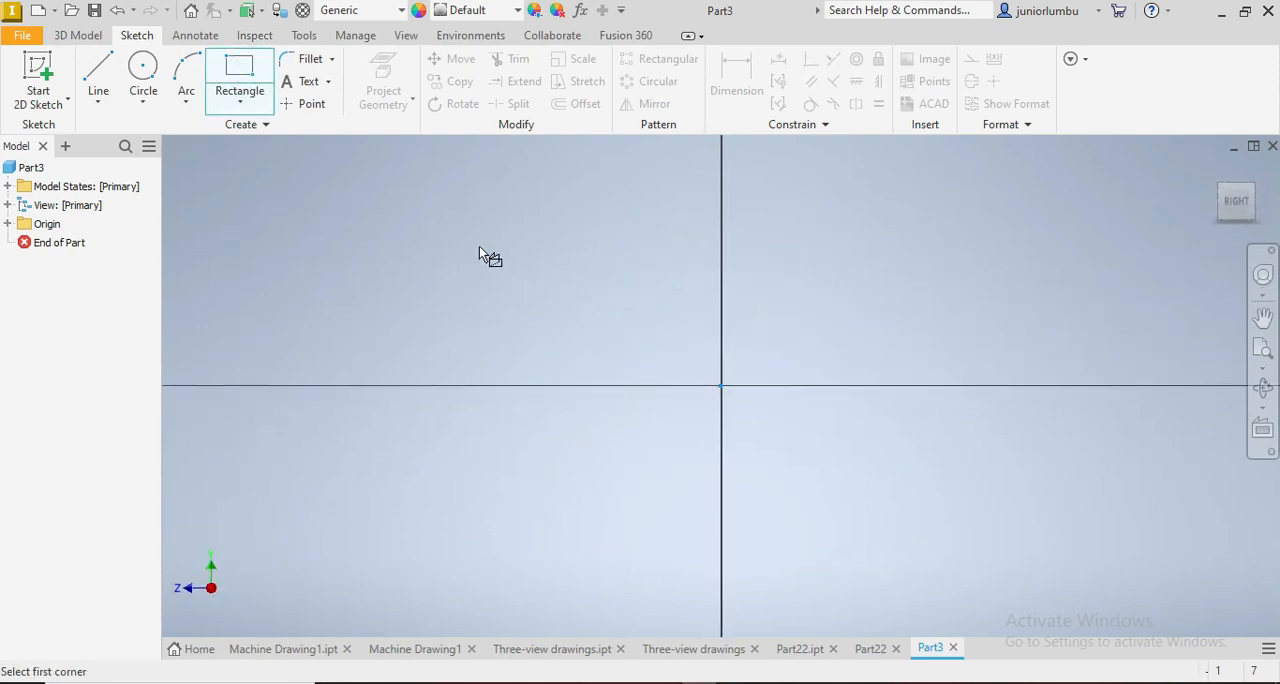
click(447, 163)
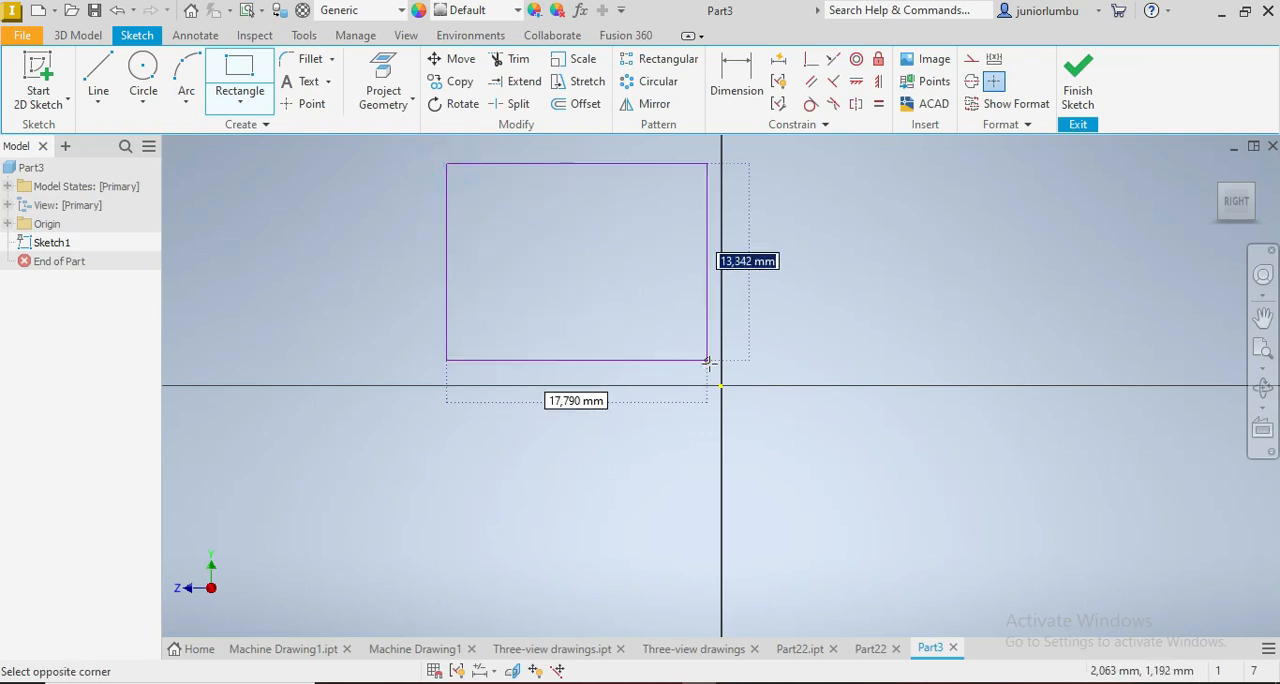
click(721, 385)
Step: Draw a full-height strip about 3.8 mm wide along the rectangle's left side and a thin full-width strip along its bottom
click(447, 163)
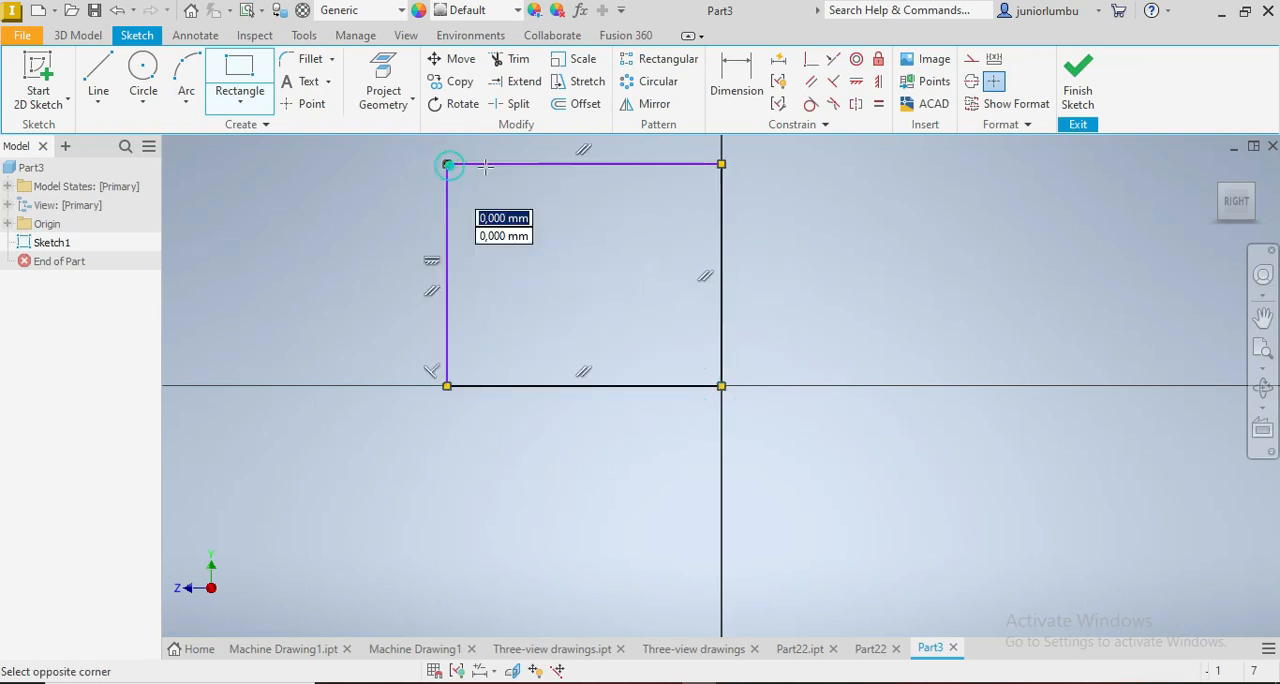
click(501, 385)
click(447, 341)
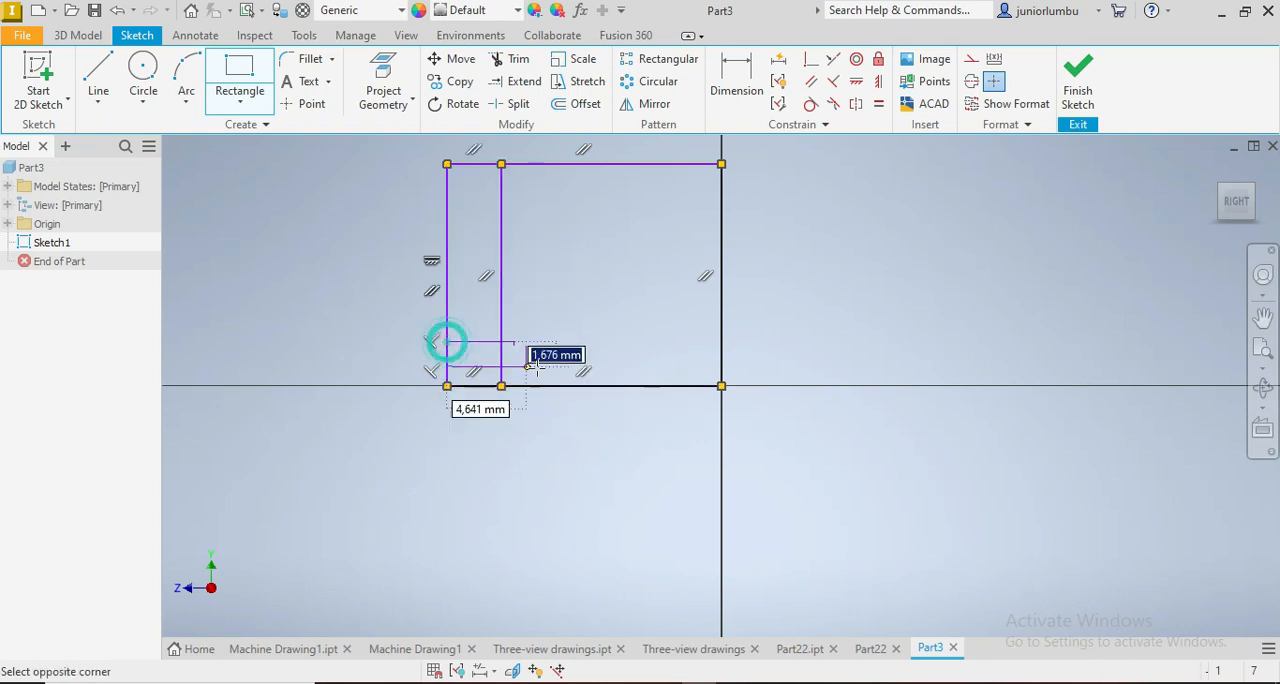
click(721, 385)
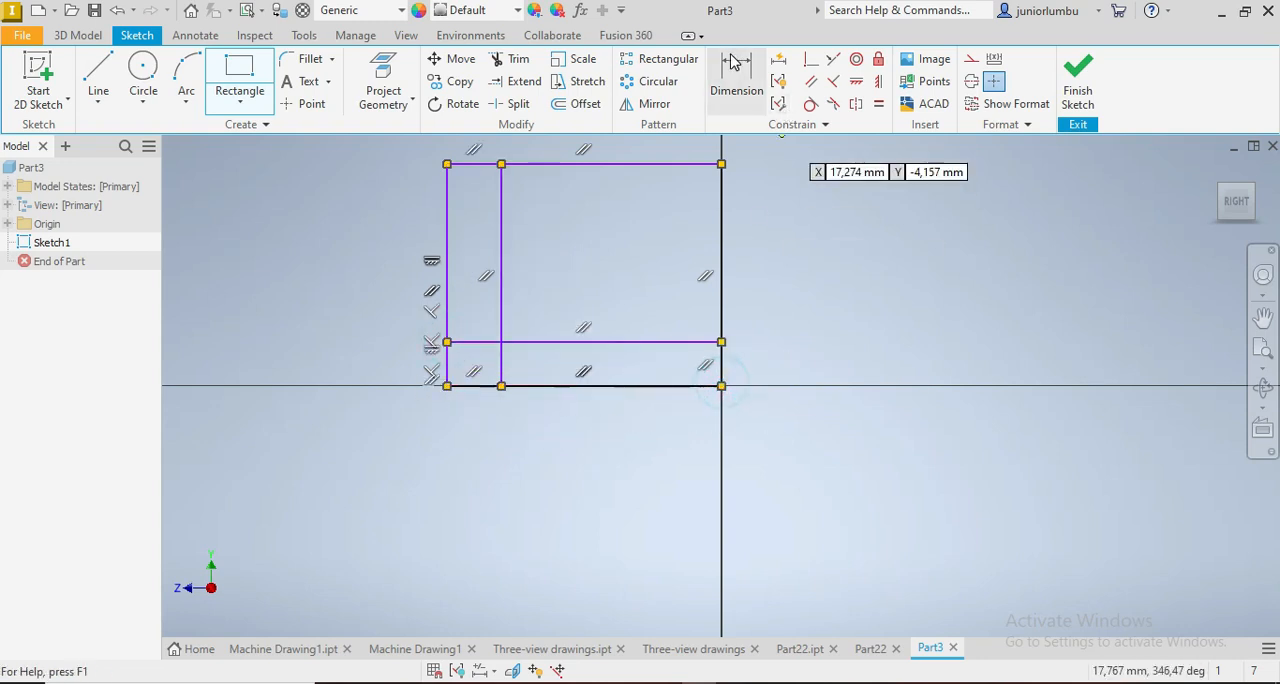
Step: Dimension the outer rectangle's overall width and set it to 60 mm
click(733, 88)
click(446, 325)
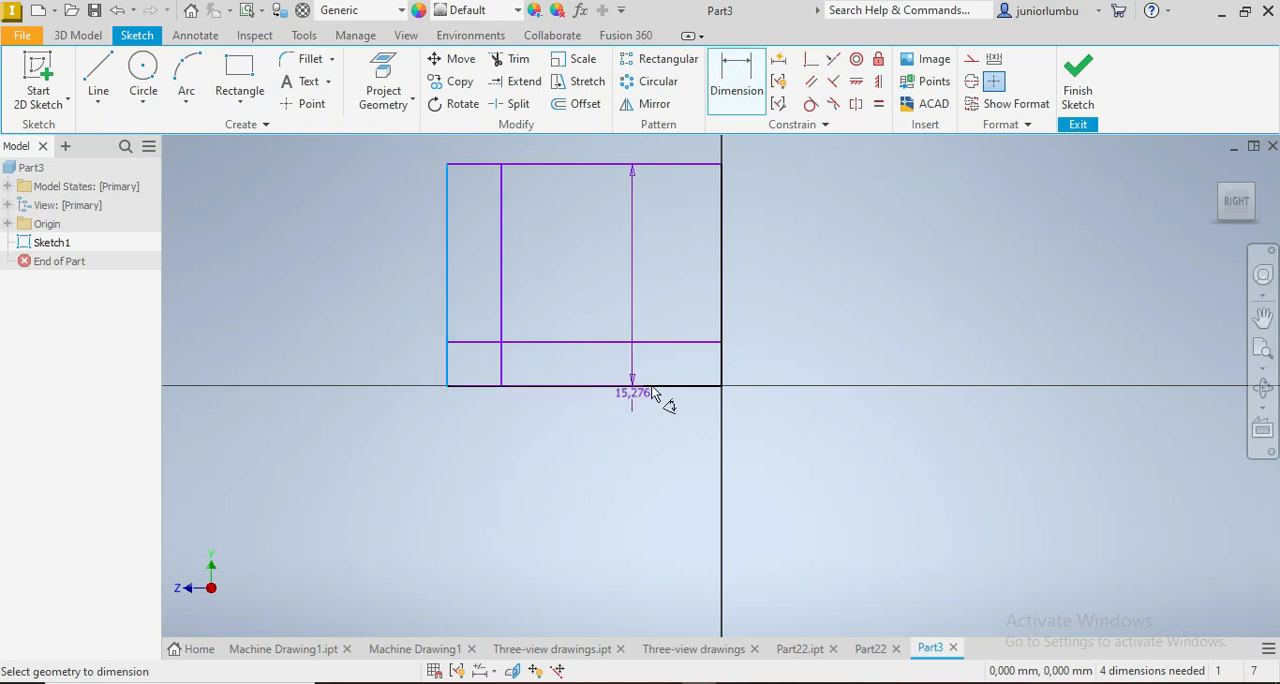
click(719, 364)
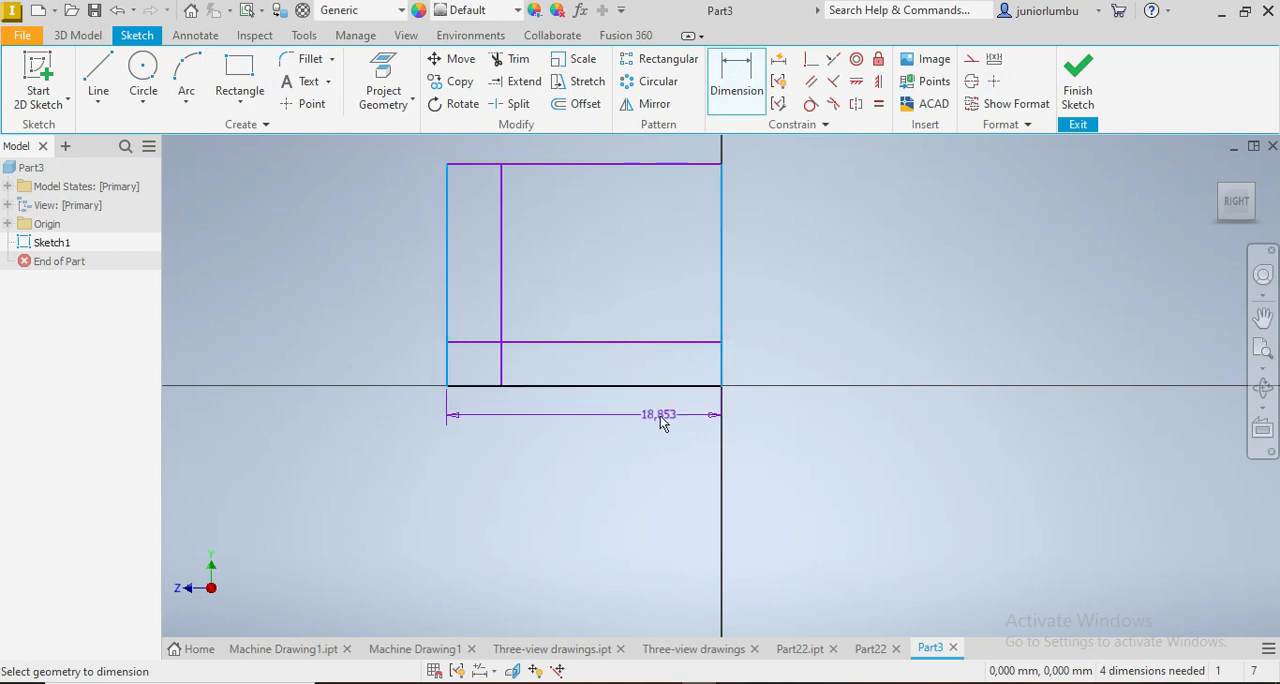
click(645, 453)
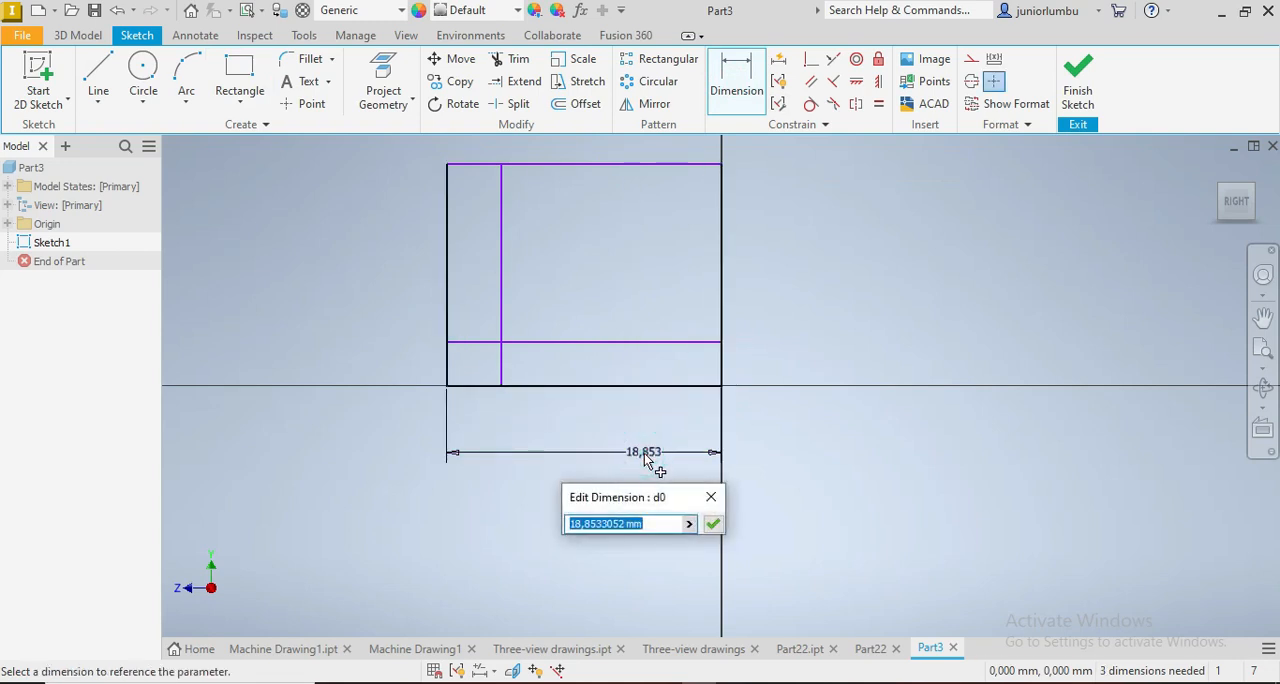
text(60)
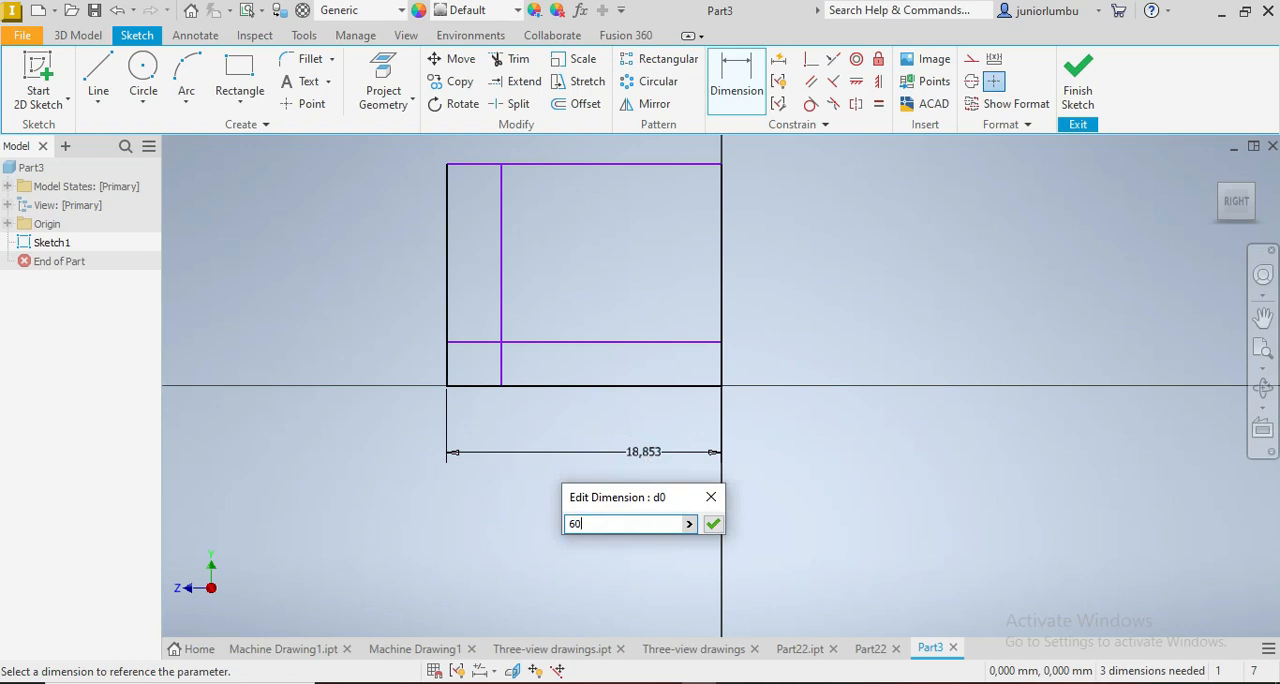
key(Return)
Step: Dimension the outer rectangle's overall height and set it to 70 mm
scroll(620, 440, down, 2)
scroll(557, 392, up, 3)
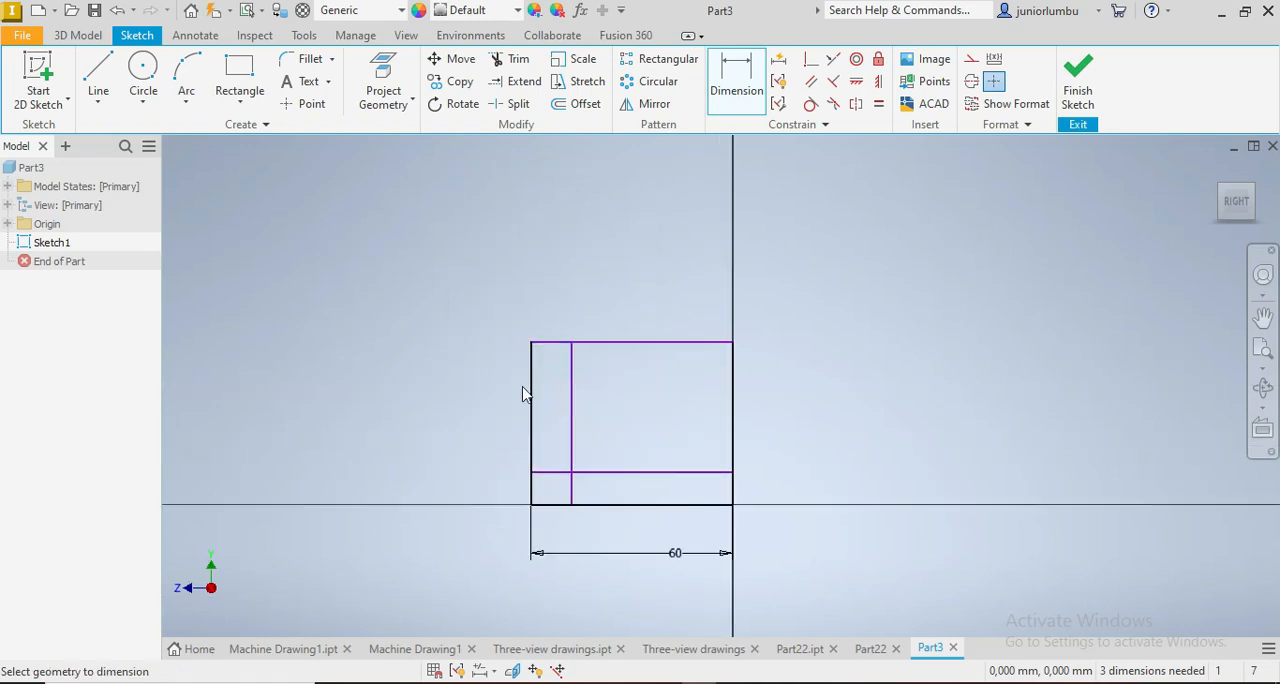
click(529, 396)
click(395, 394)
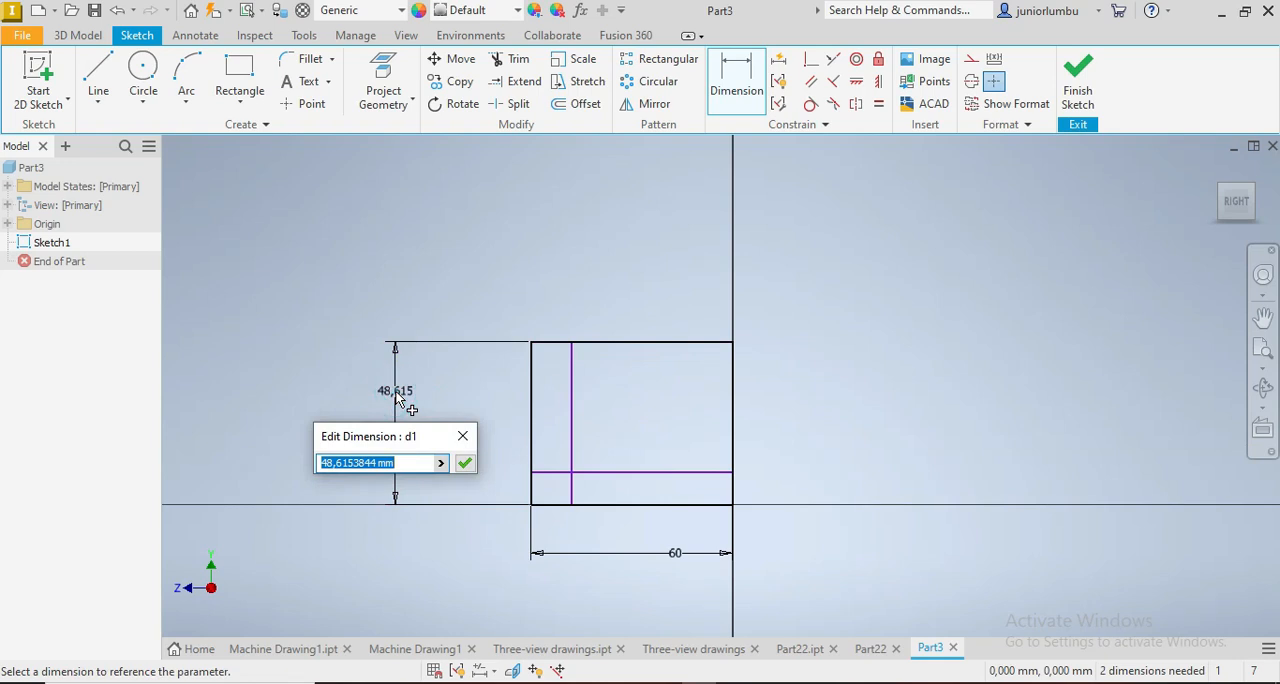
text(70)
key(Return)
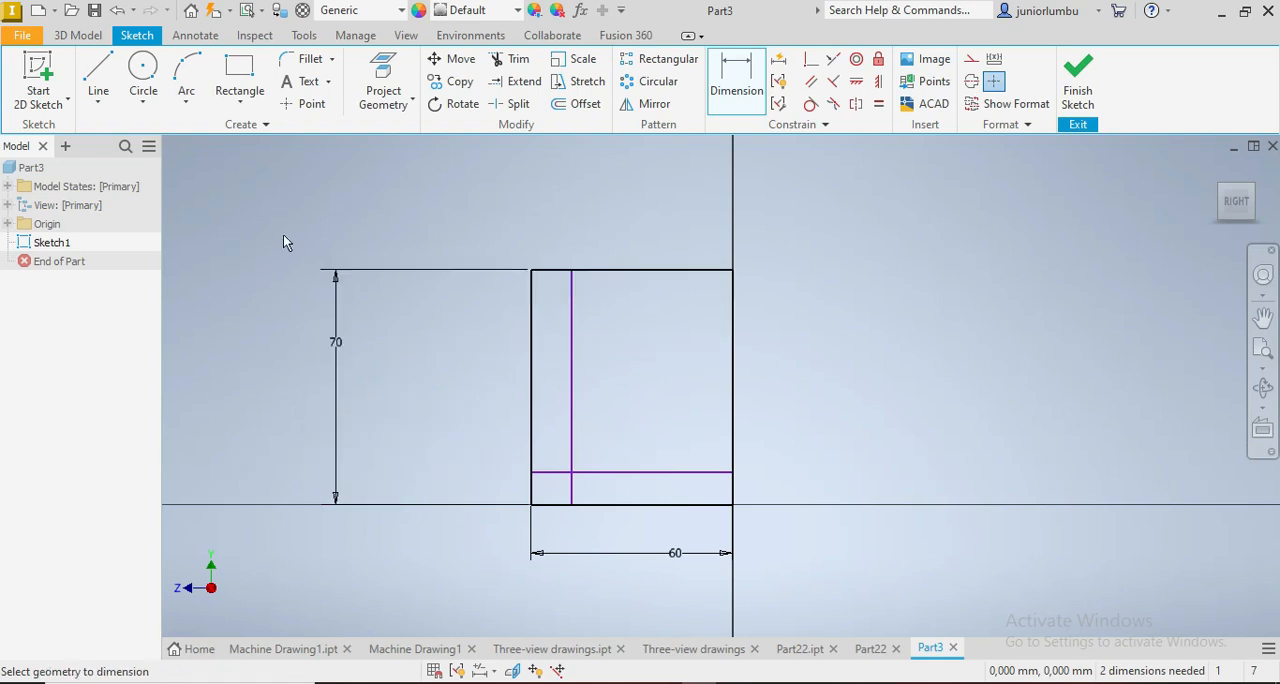
Step: Dimension the thickness of the vertical strip and set it to 10 mm
click(531, 287)
click(572, 294)
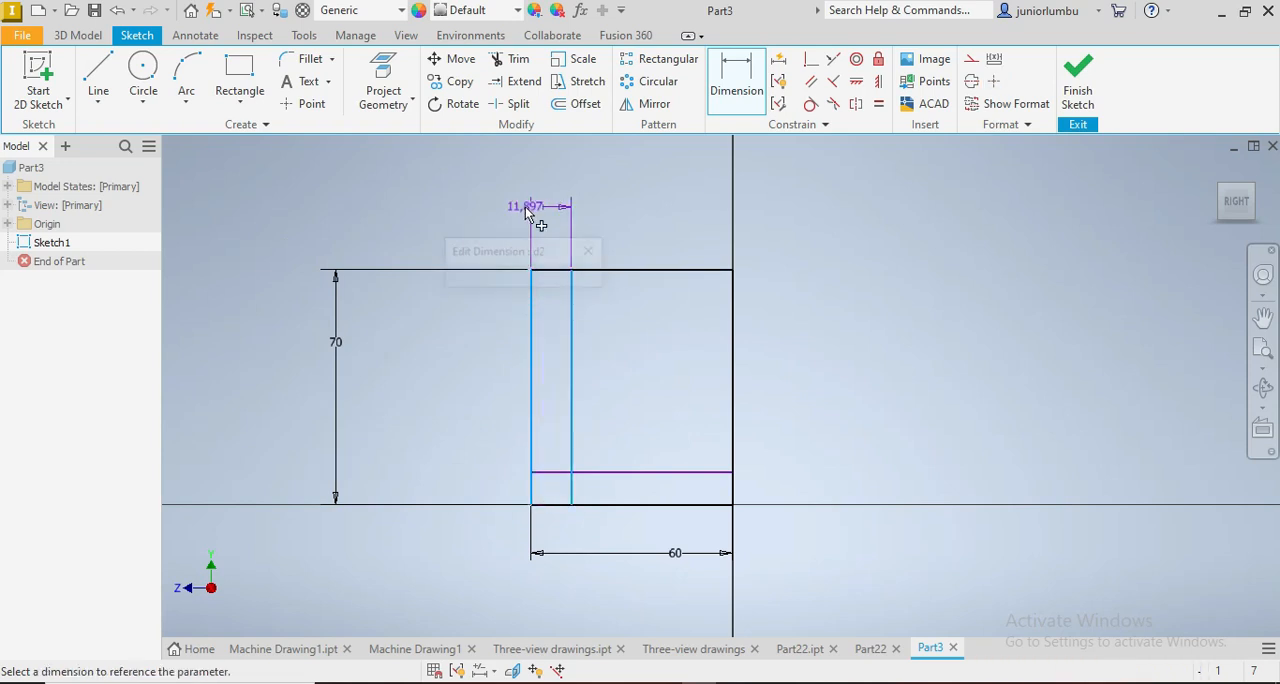
click(524, 206)
text(10)
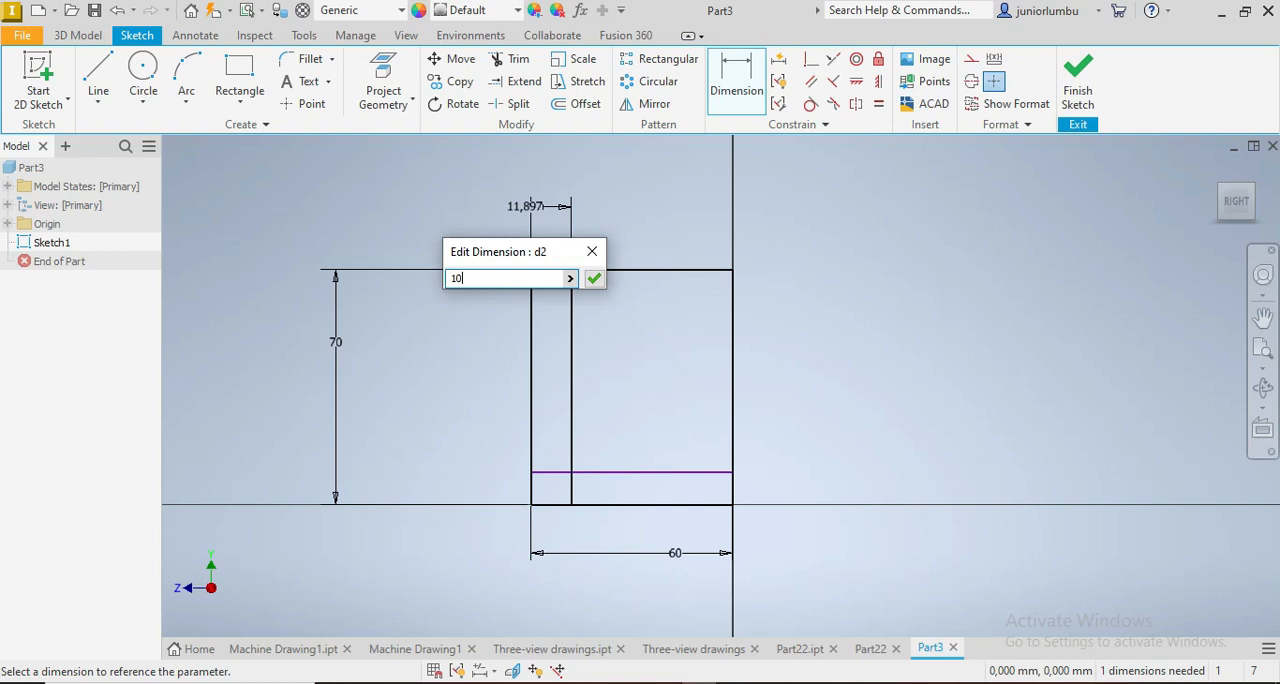
key(Return)
Step: Dimension the thickness of the horizontal base strip and set it to 10 mm
click(692, 473)
click(690, 505)
click(802, 480)
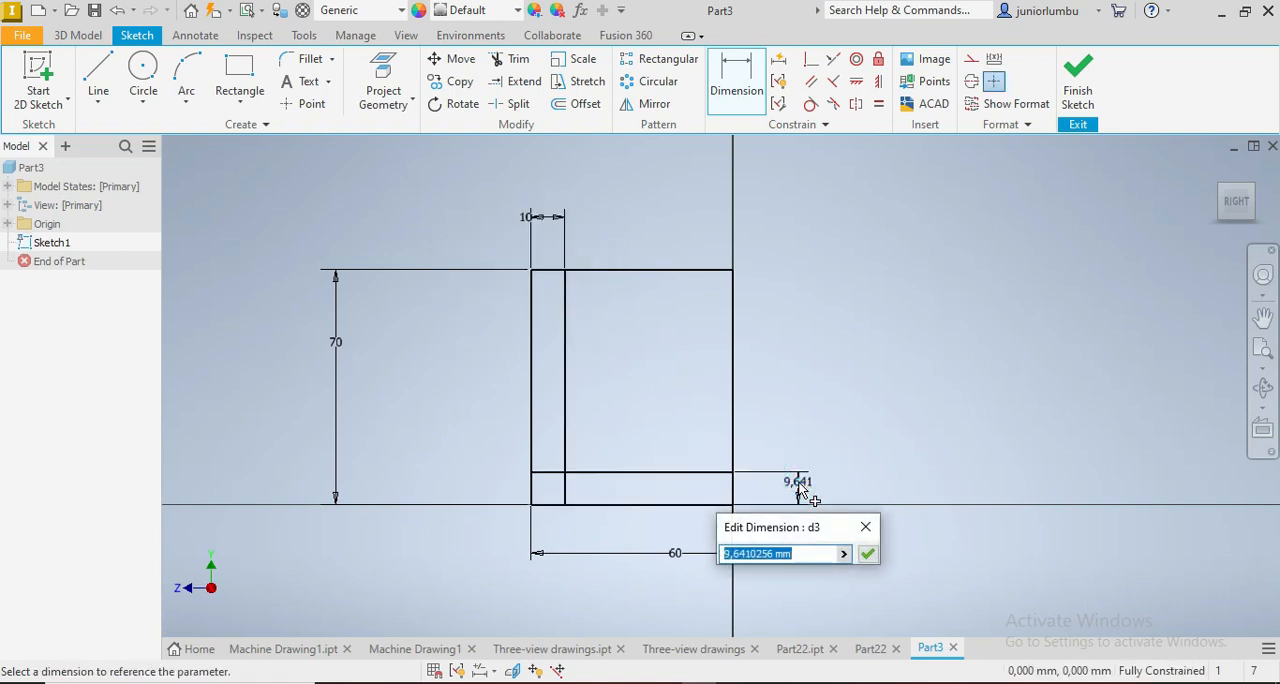
text(10)
key(Return)
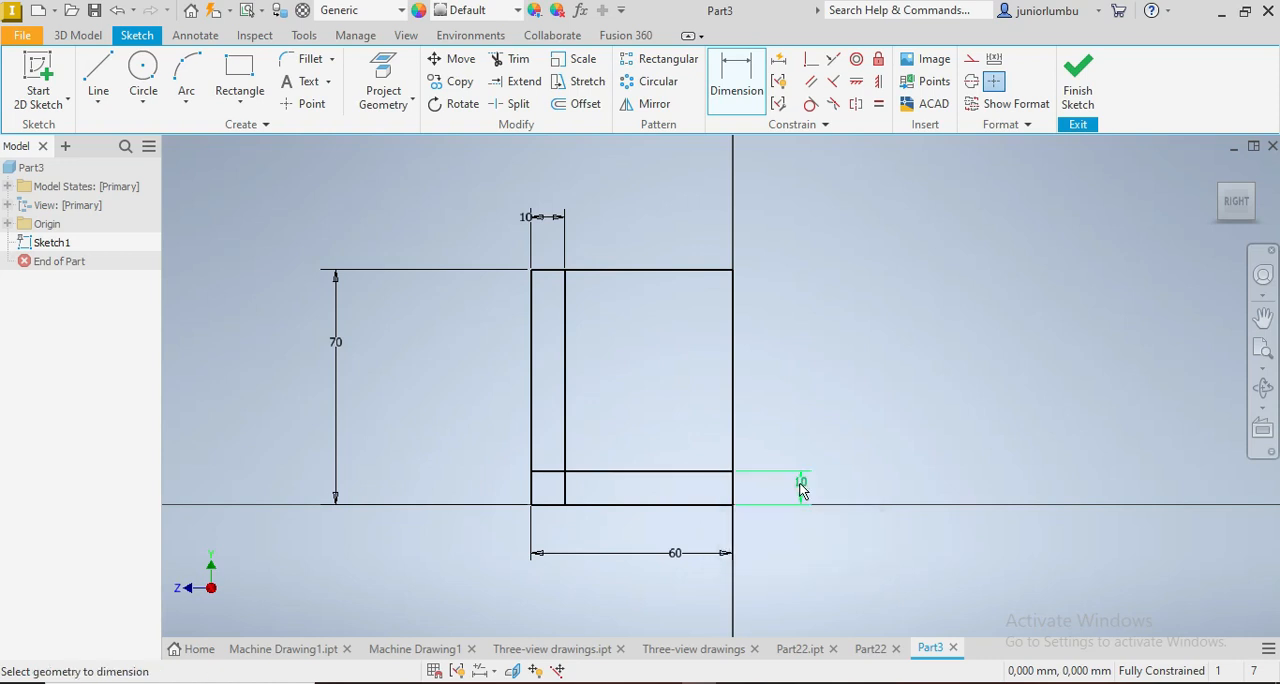
Step: Draw a sloping rib line from near the top of the upright's inner edge down to the base strip's upper edge
click(98, 75)
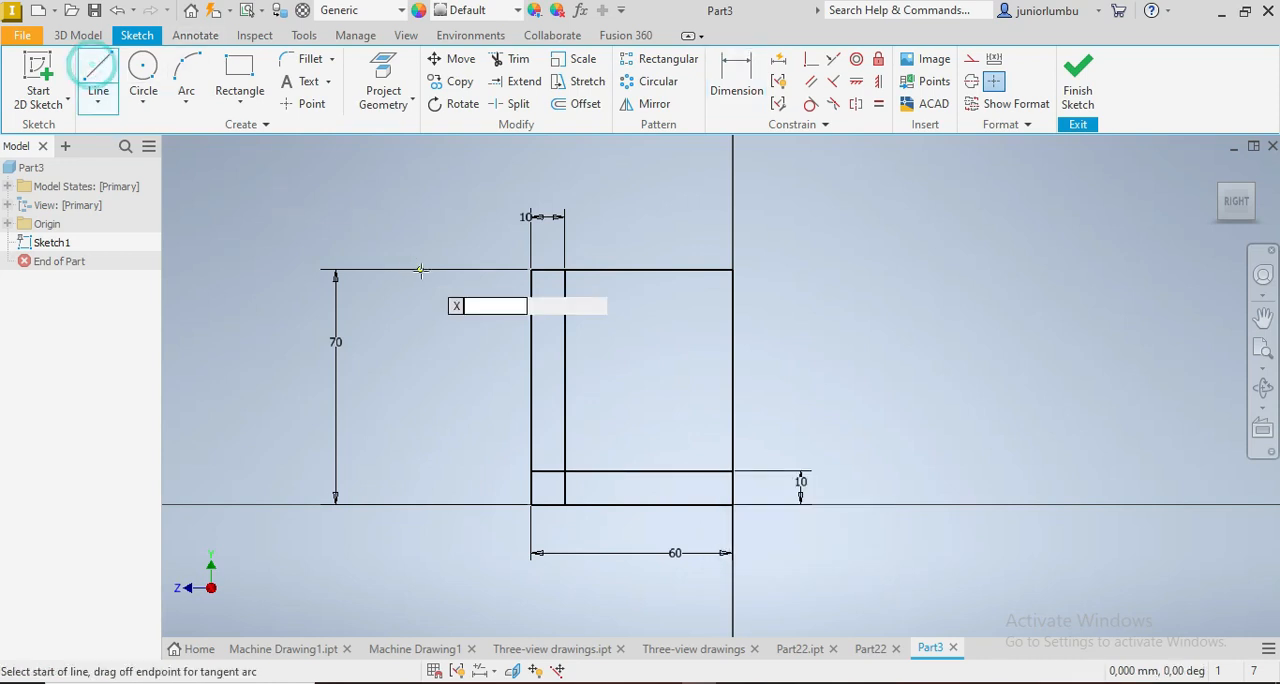
click(565, 298)
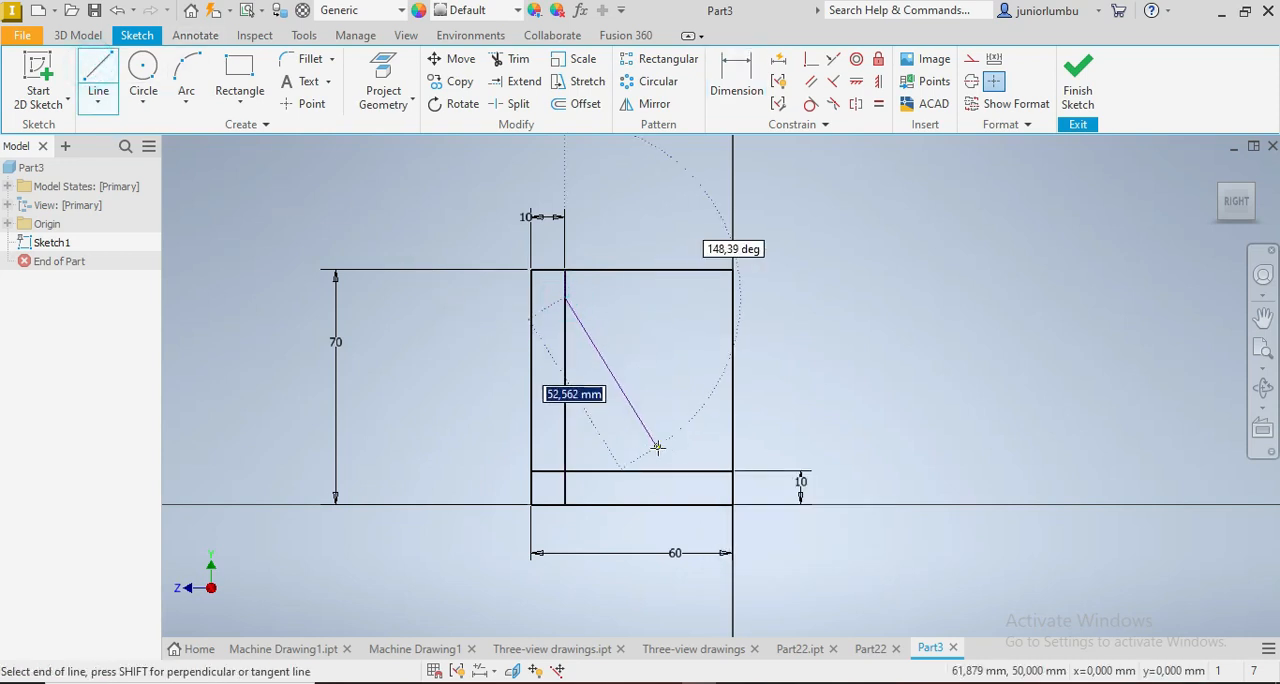
double_click(701, 471)
key(Escape)
Step: Dimension the rib line's upper endpoint 10 mm below the top edge of the profile
key(d)
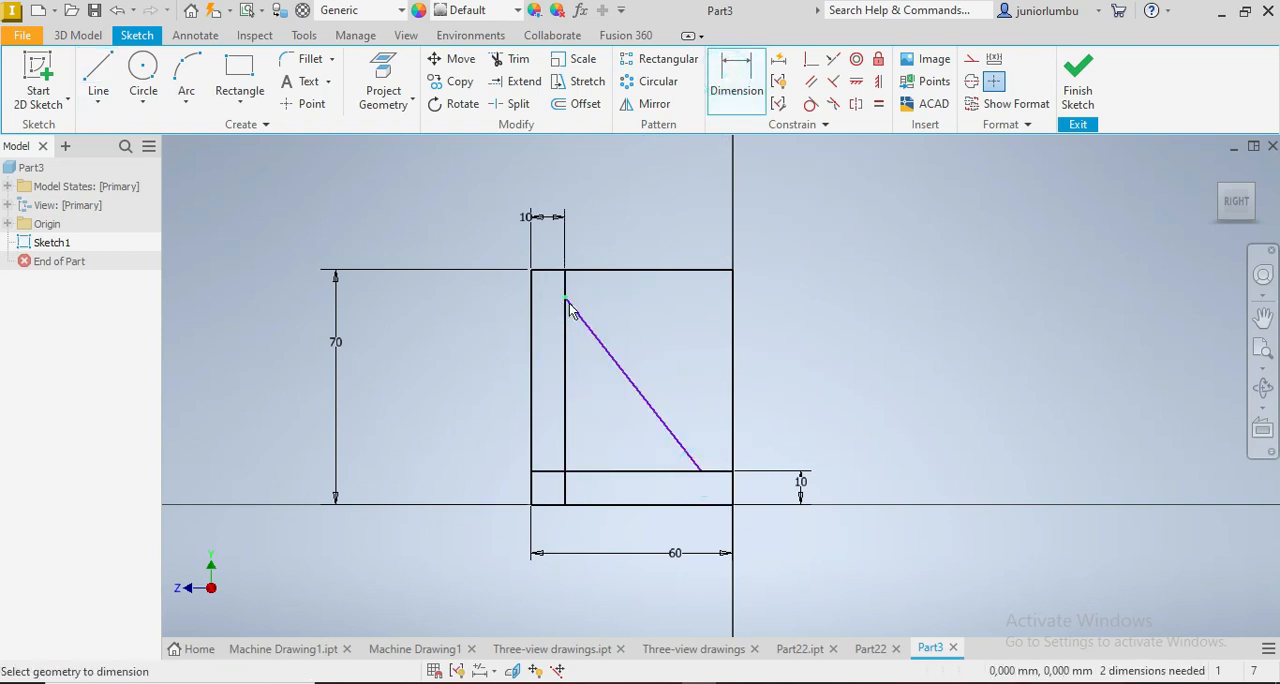
click(565, 299)
click(550, 273)
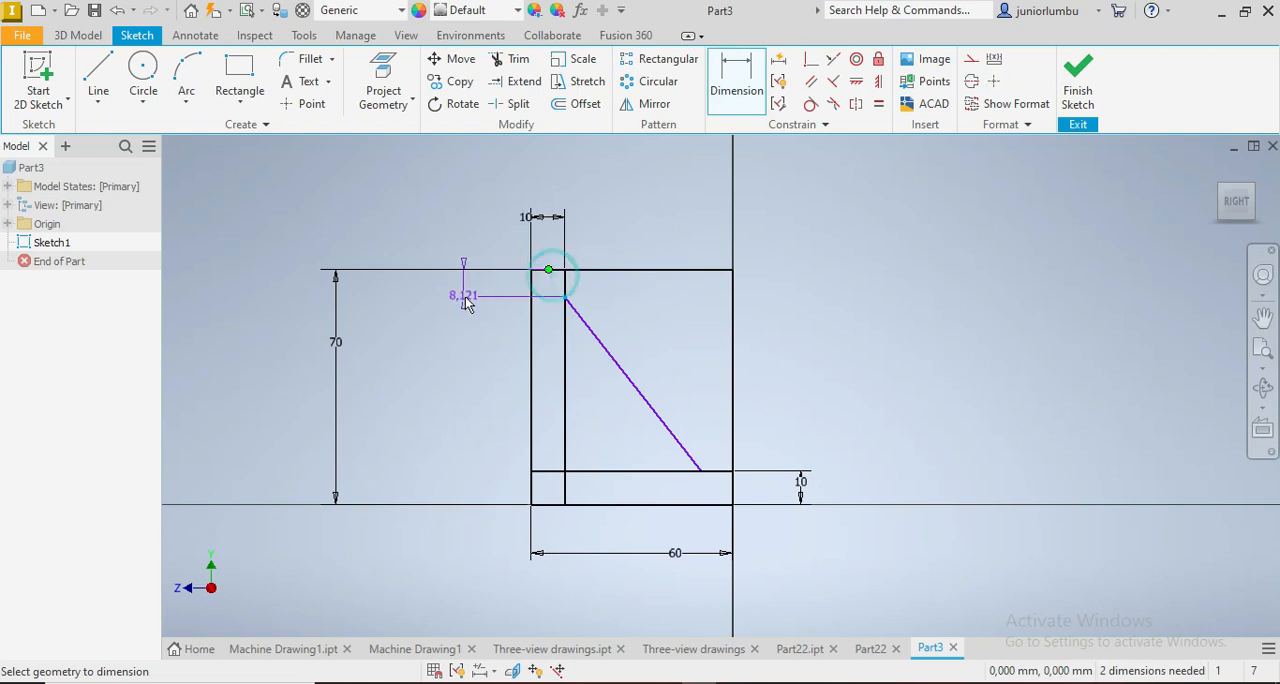
click(467, 295)
text(10)
key(Return)
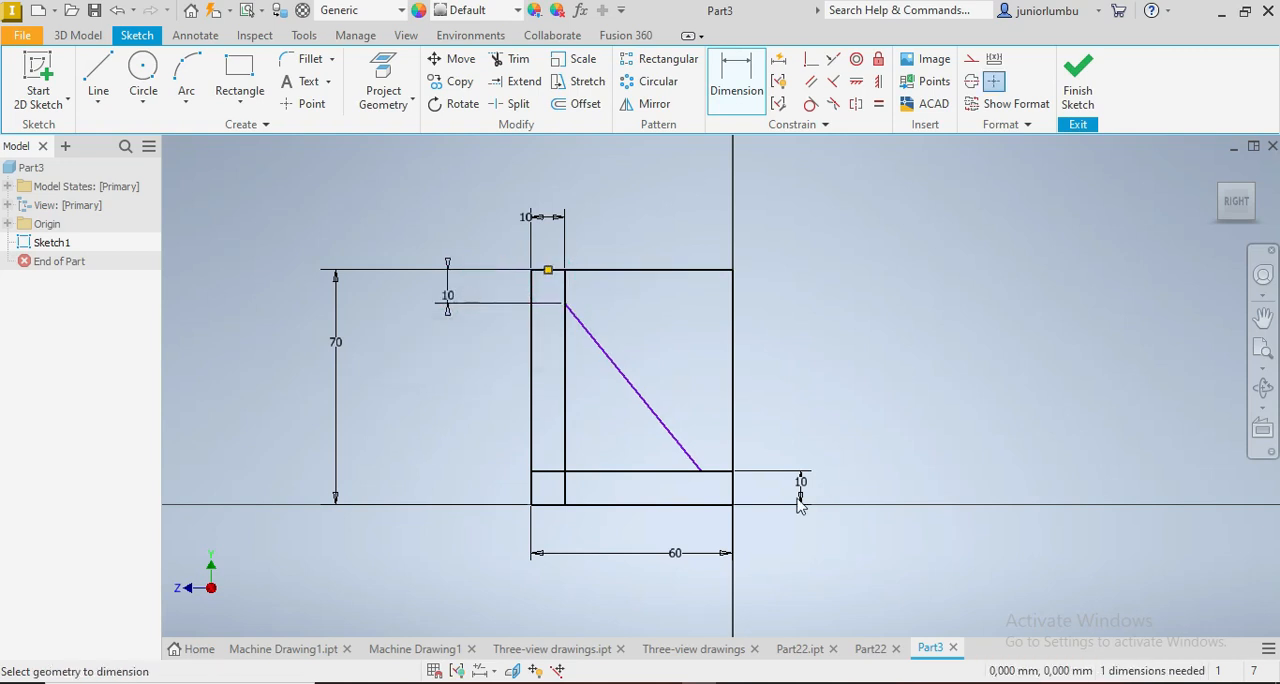
Step: Dimension the rib line's lower endpoint 10 mm from the right edge of the profile
click(700, 469)
click(732, 487)
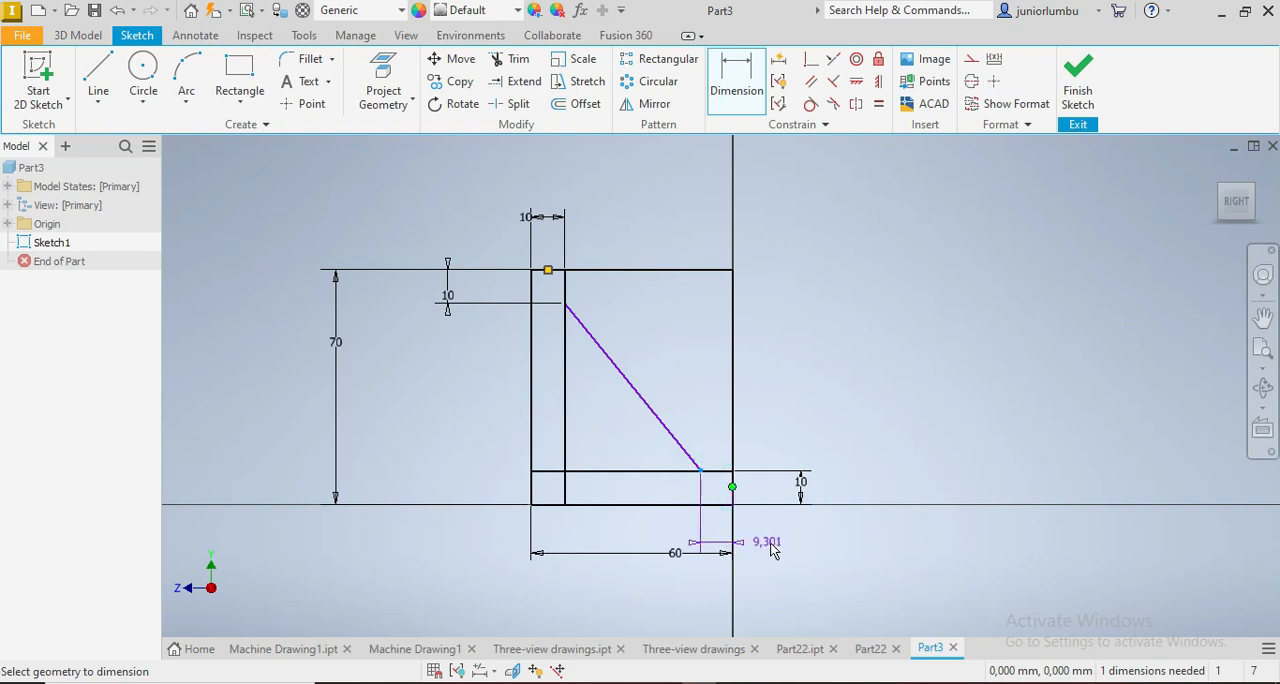
click(766, 540)
text(1)
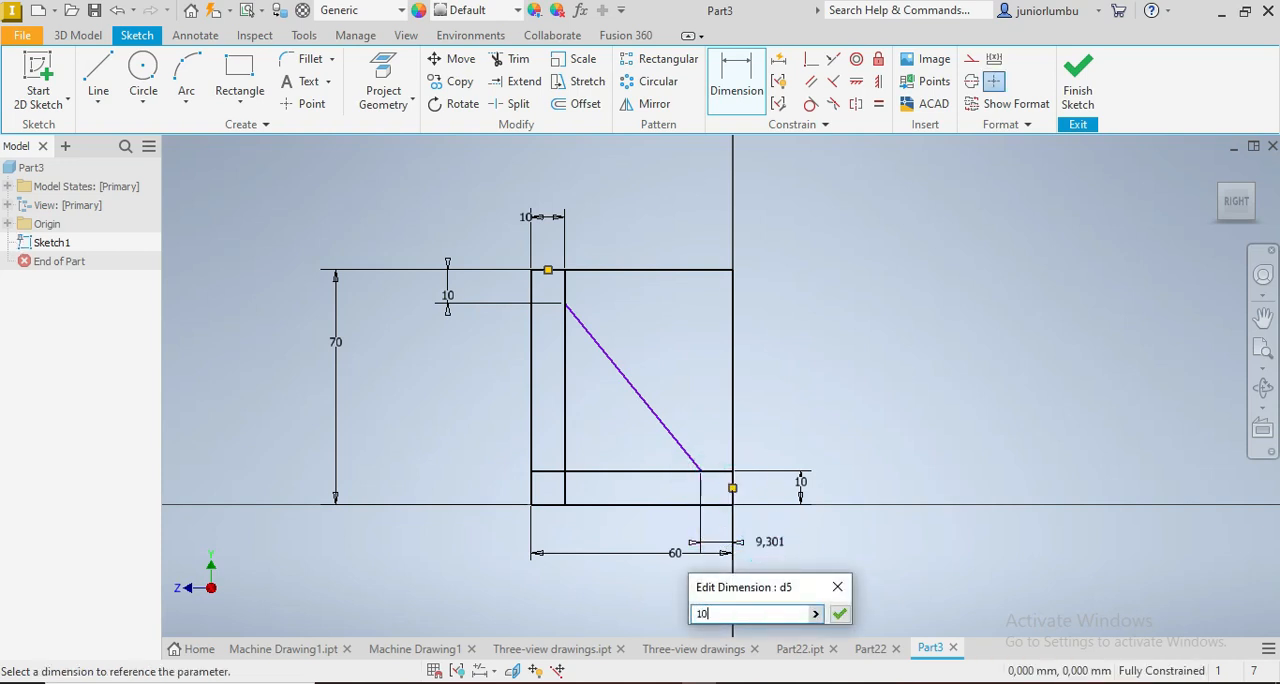
text(0)
key(Return)
Step: Draw a small rectangle across the upright strip's thickness and another about 18 mm wide across the base strip's thickness for the openings
click(239, 72)
click(531, 363)
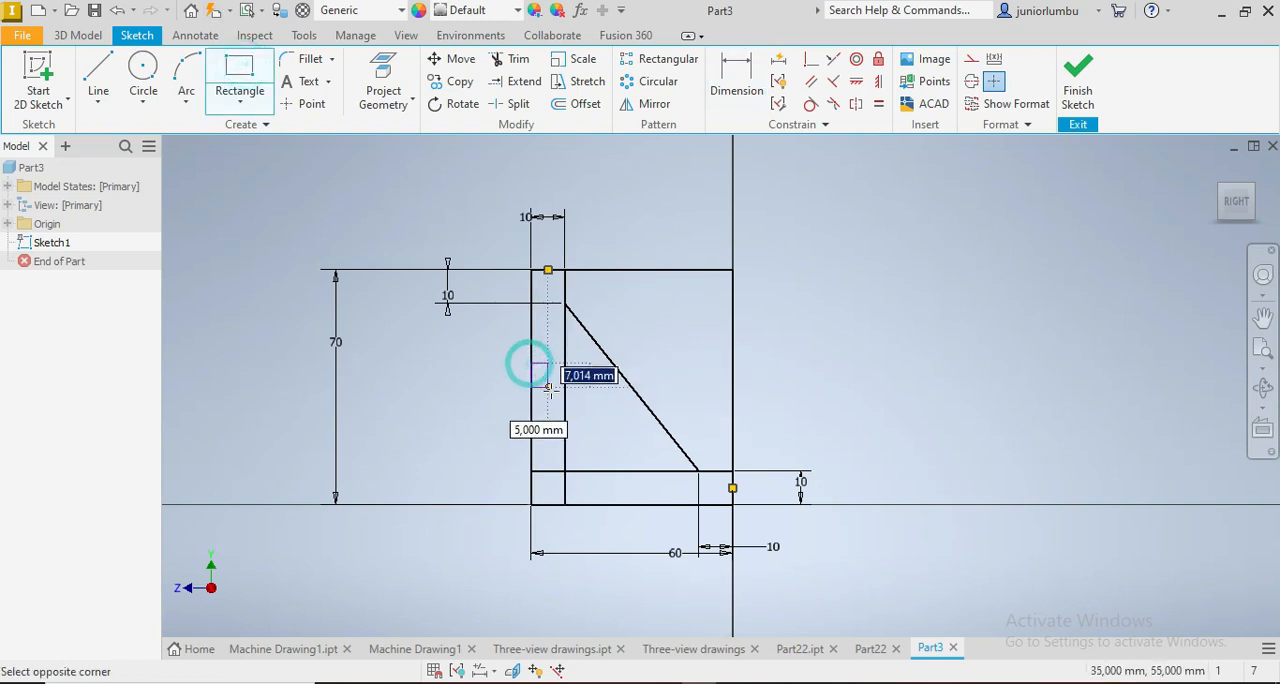
click(565, 408)
click(596, 471)
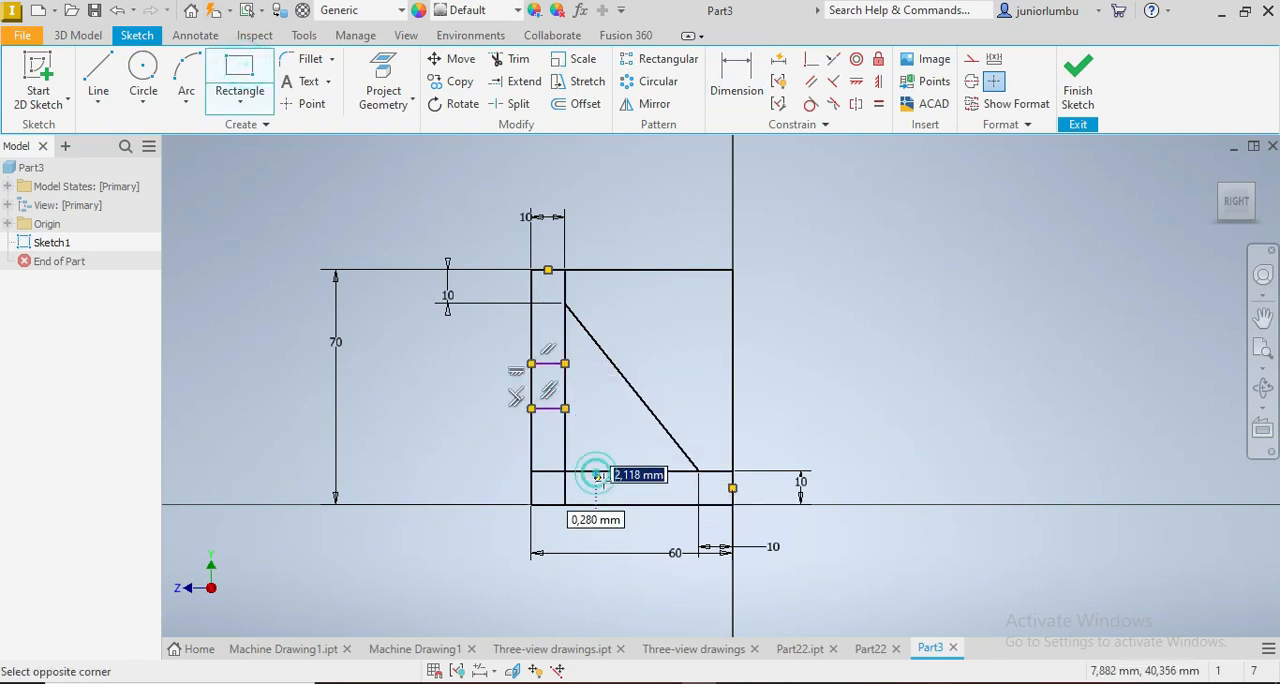
click(655, 505)
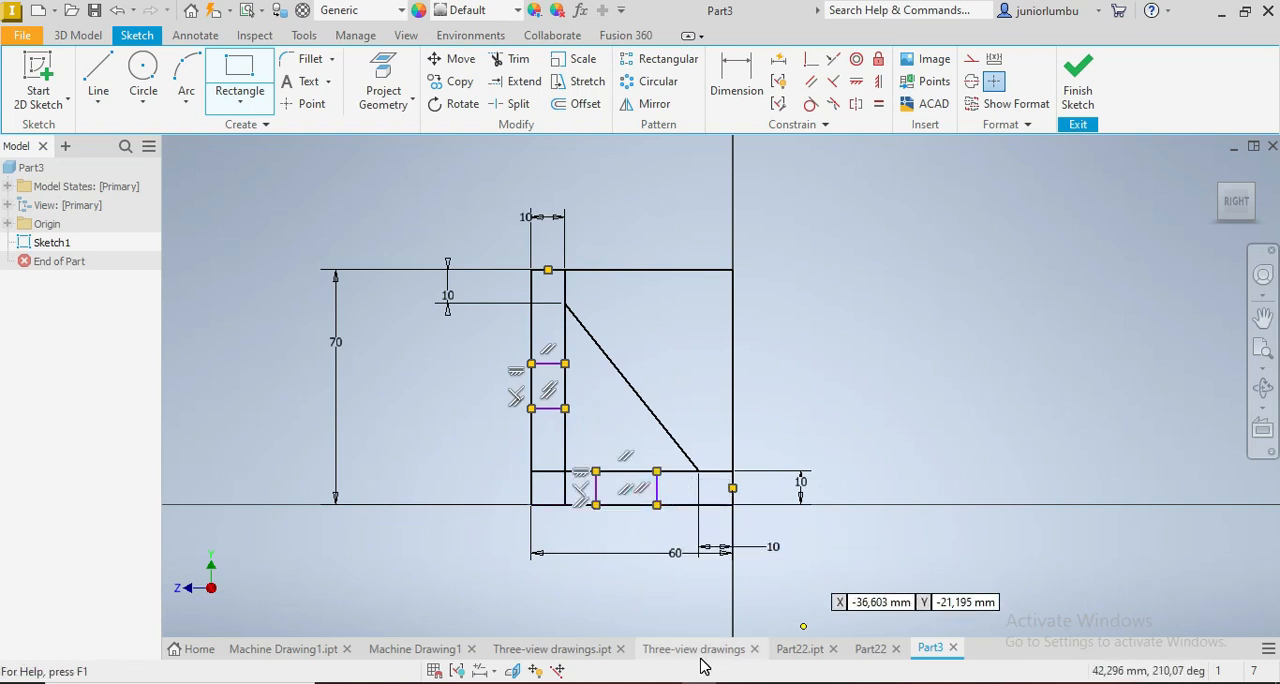
Step: Dimension the distance between the two short edges of the upright strip's opening as 15 mm
click(798, 649)
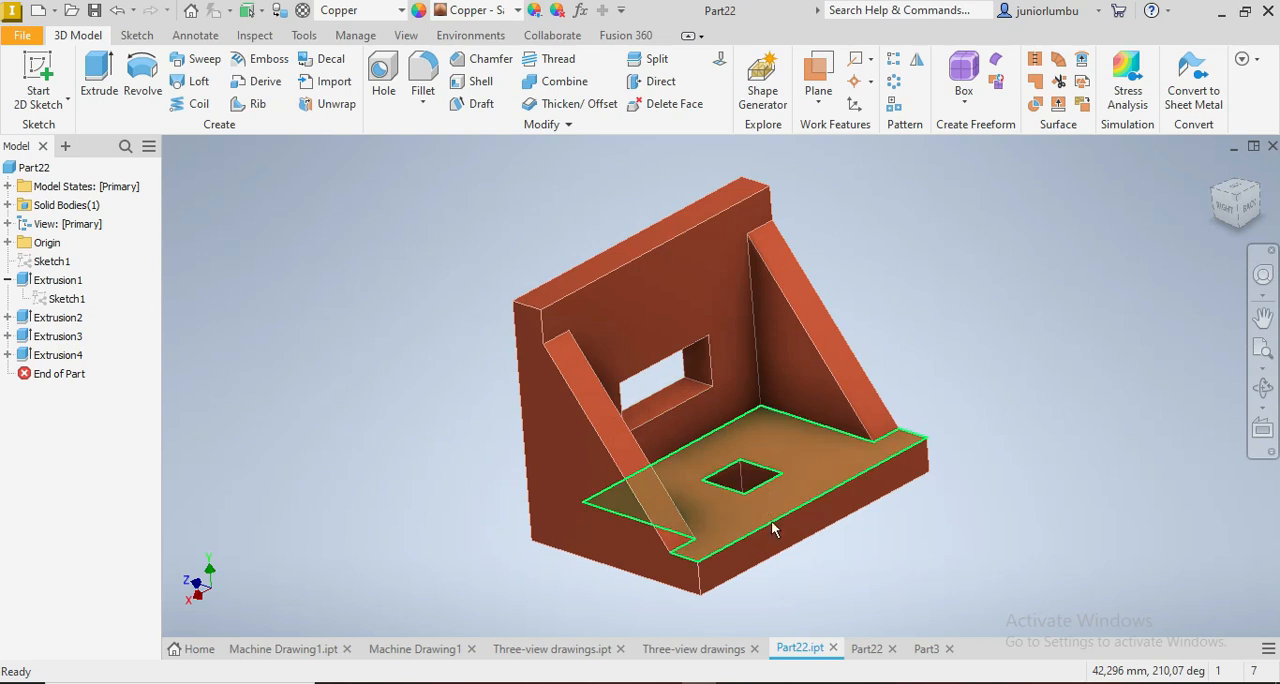
click(926, 649)
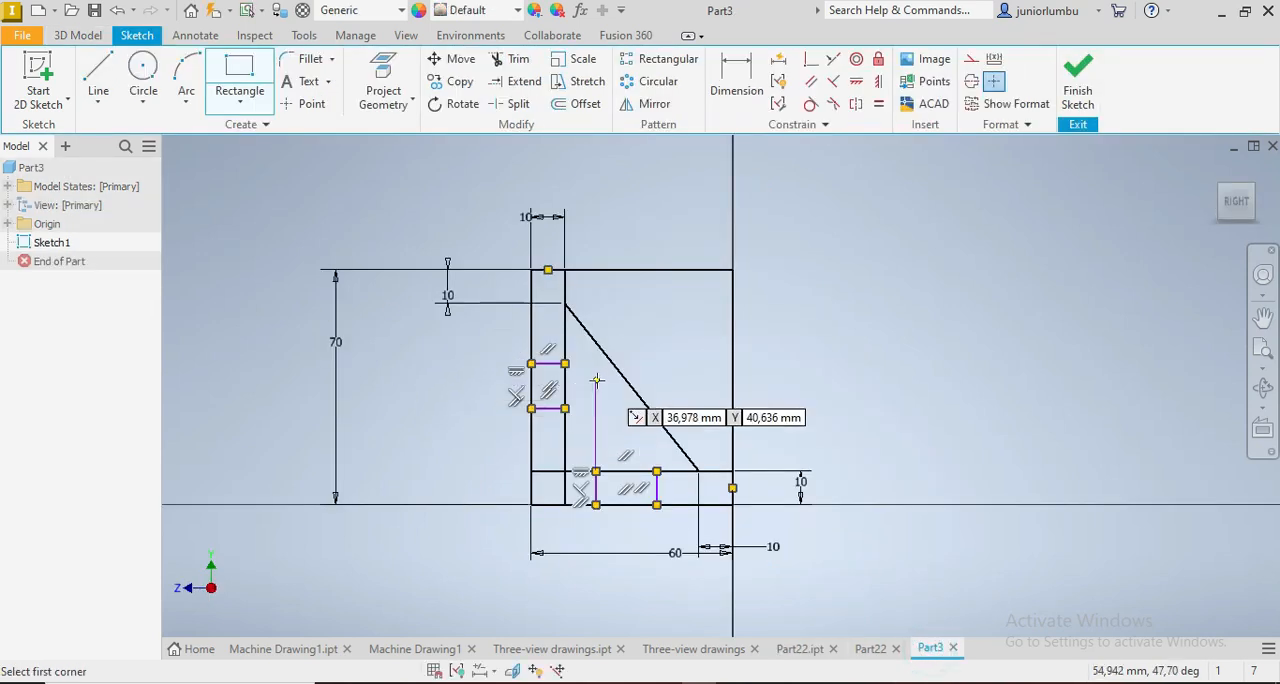
scroll(597, 380, up, 3)
scroll(592, 440, down, 3)
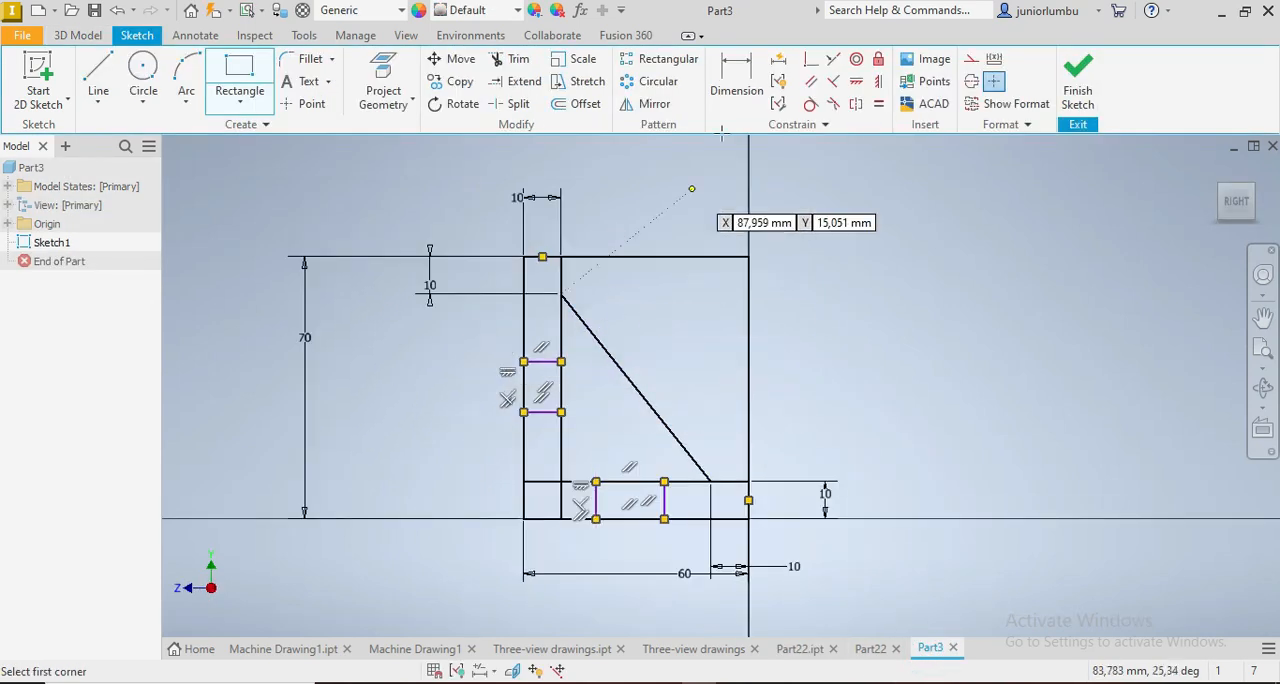
click(736, 76)
click(542, 362)
click(542, 414)
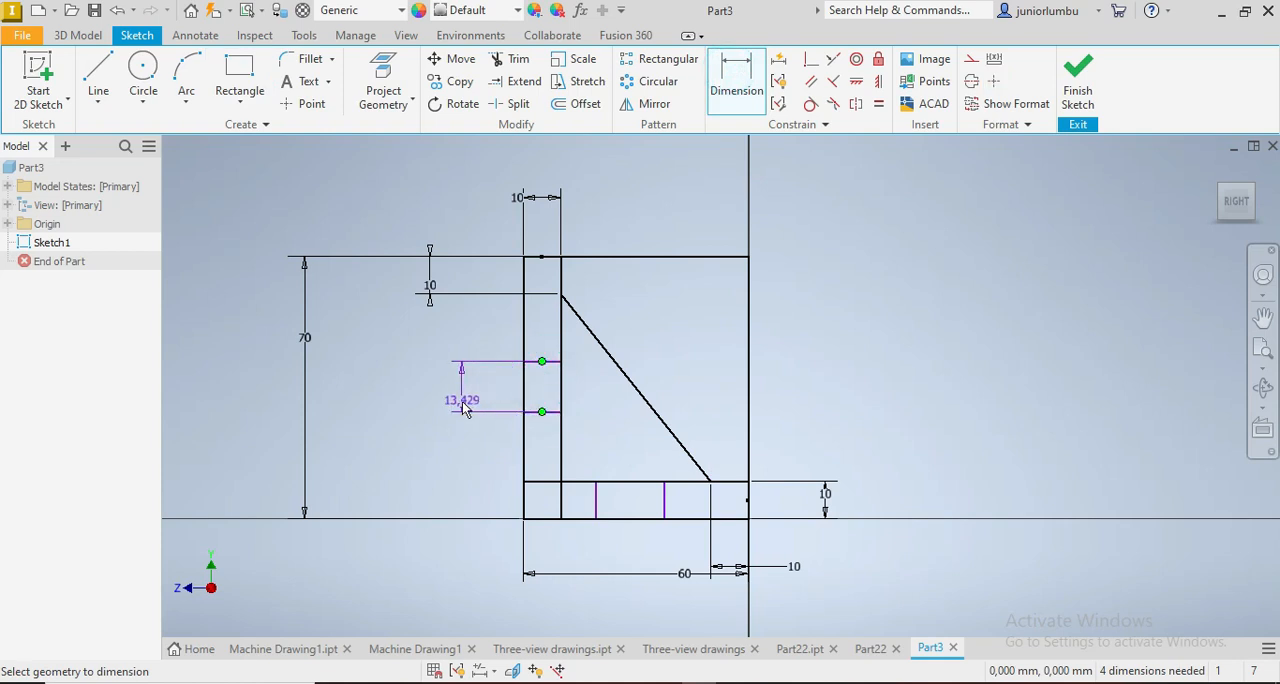
click(460, 400)
text(15)
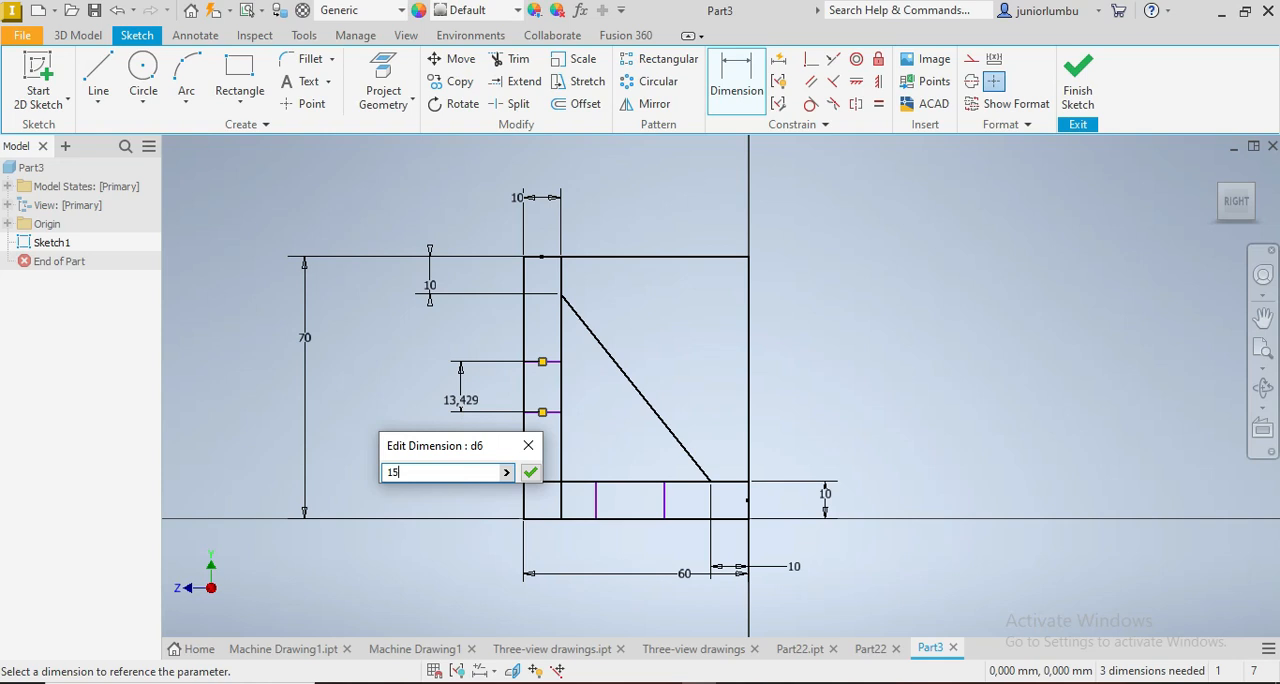
key(Return)
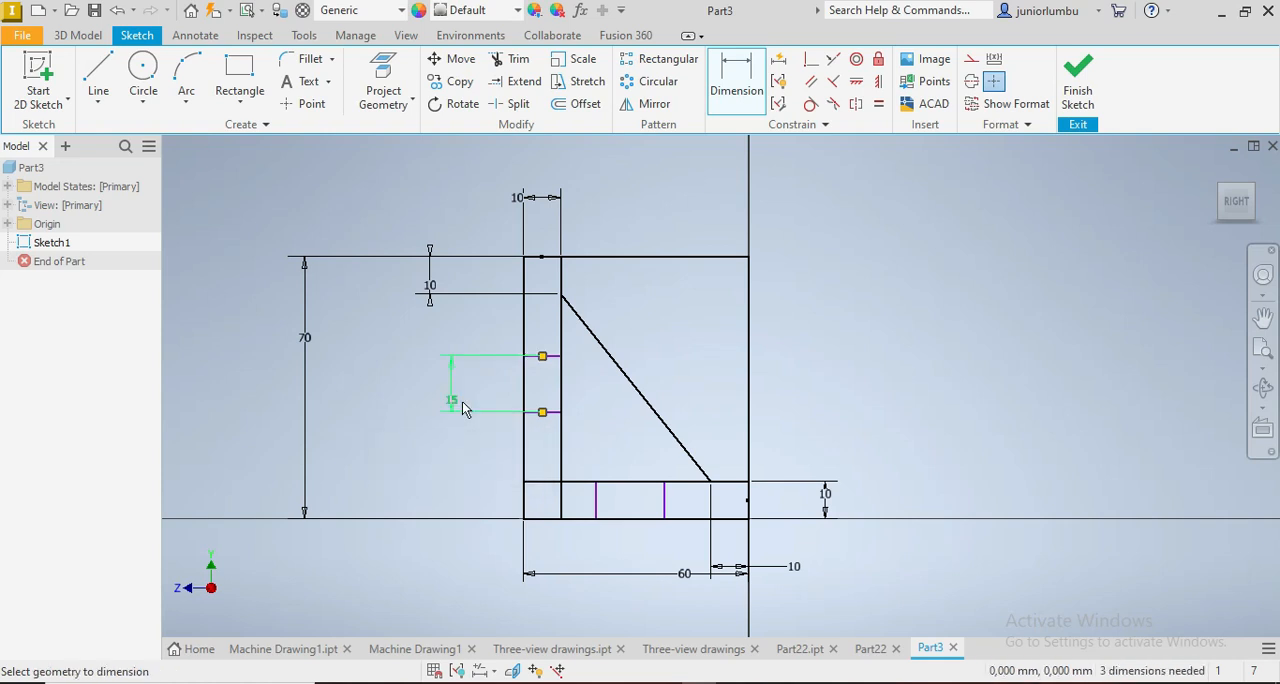
Step: Dimension the width of the base strip's opening as 15 mm
click(597, 499)
click(664, 499)
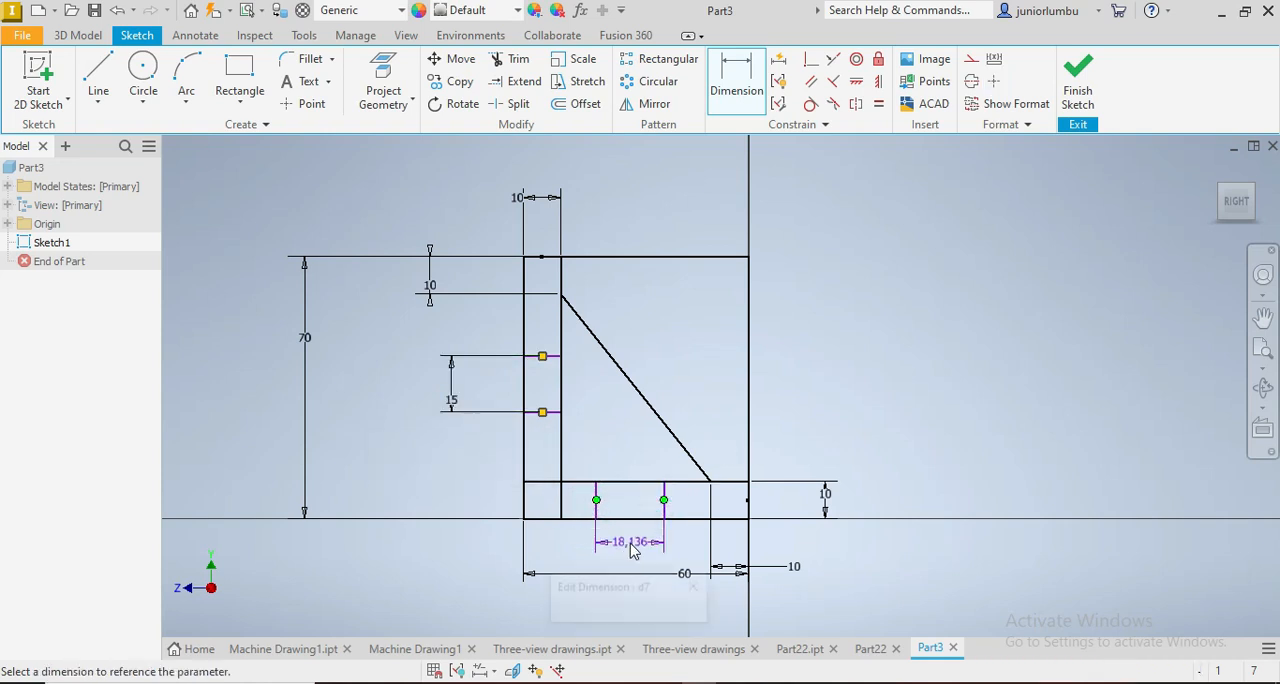
click(629, 538)
text(15)
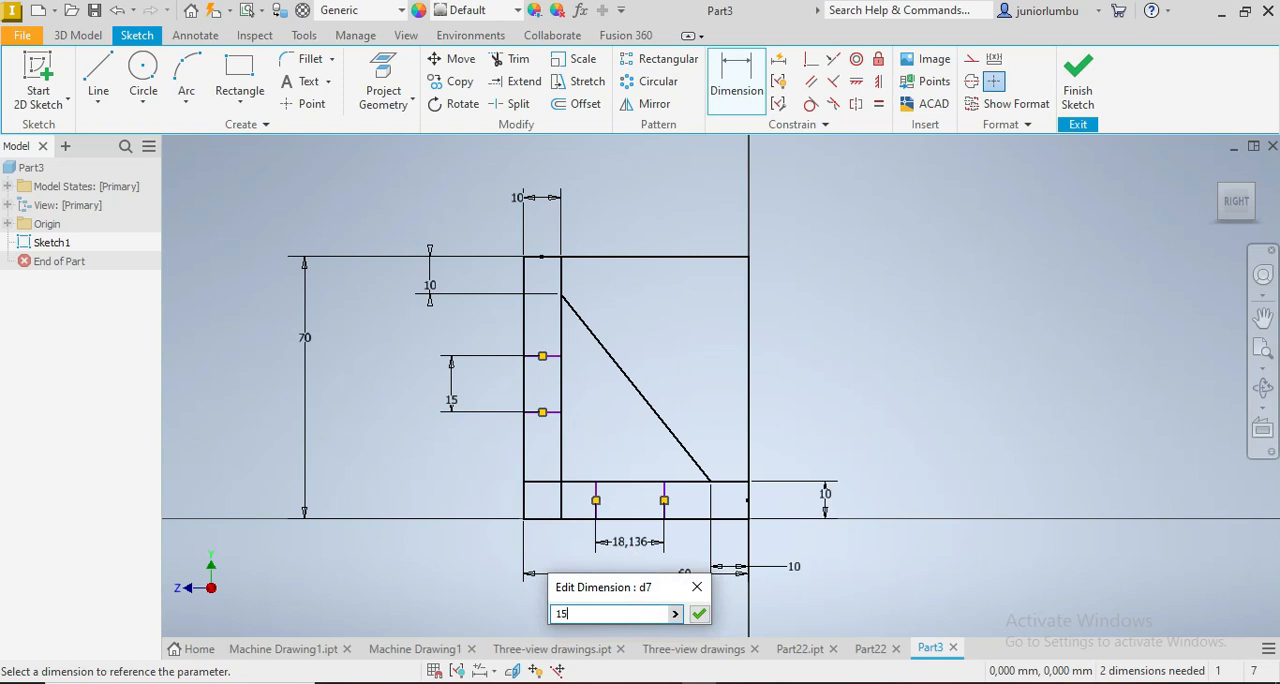
key(Return)
Step: Dimension the base opening's nearer edge 17.5 mm from the right end of the profile
scroll(648, 552, down, 5)
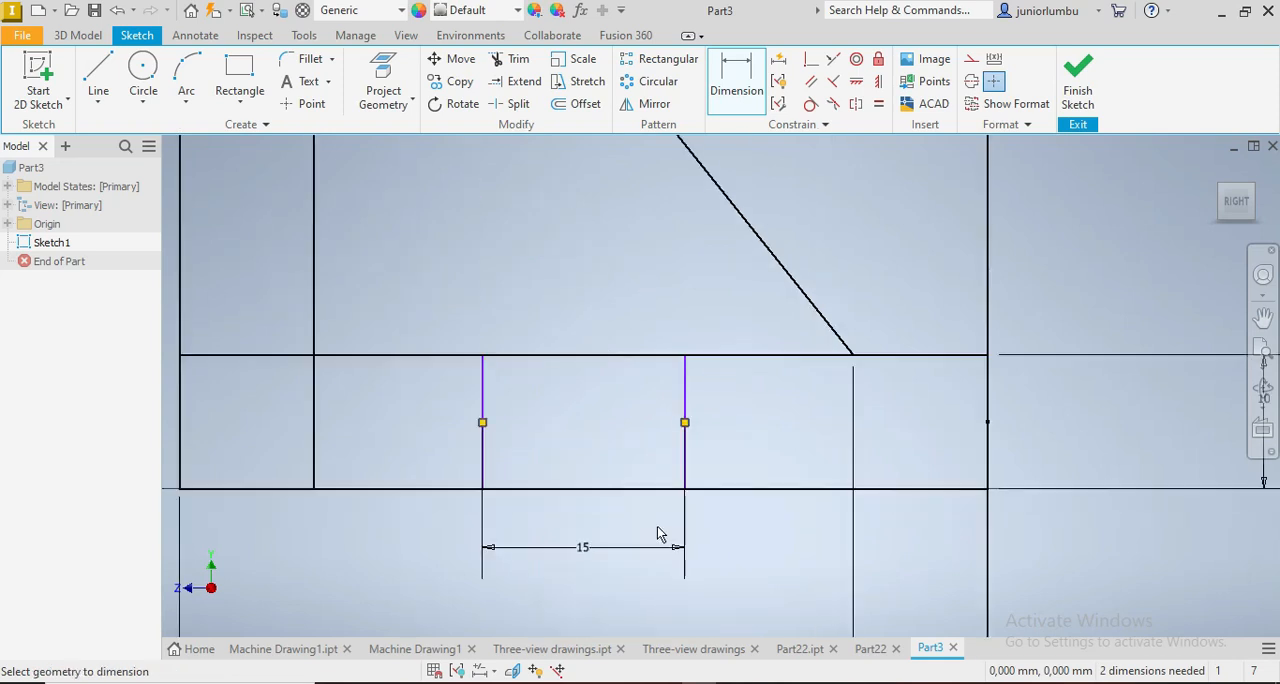
click(853, 445)
scroll(823, 457, up, 4)
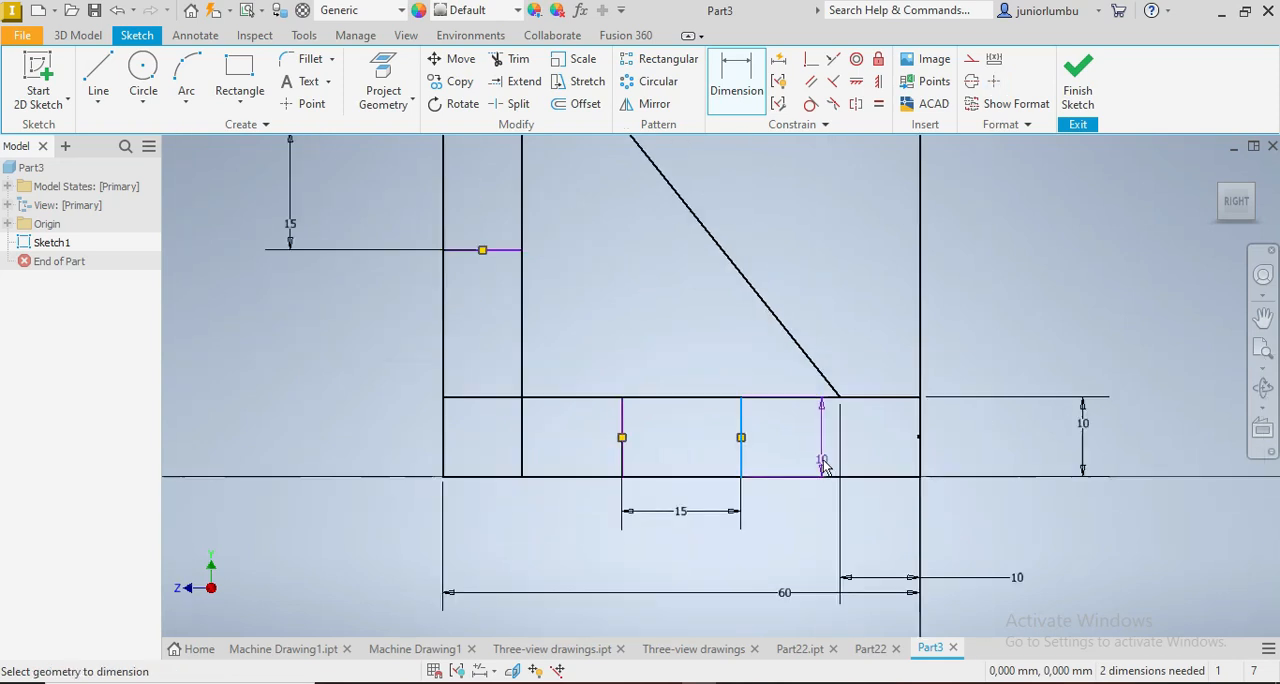
click(879, 450)
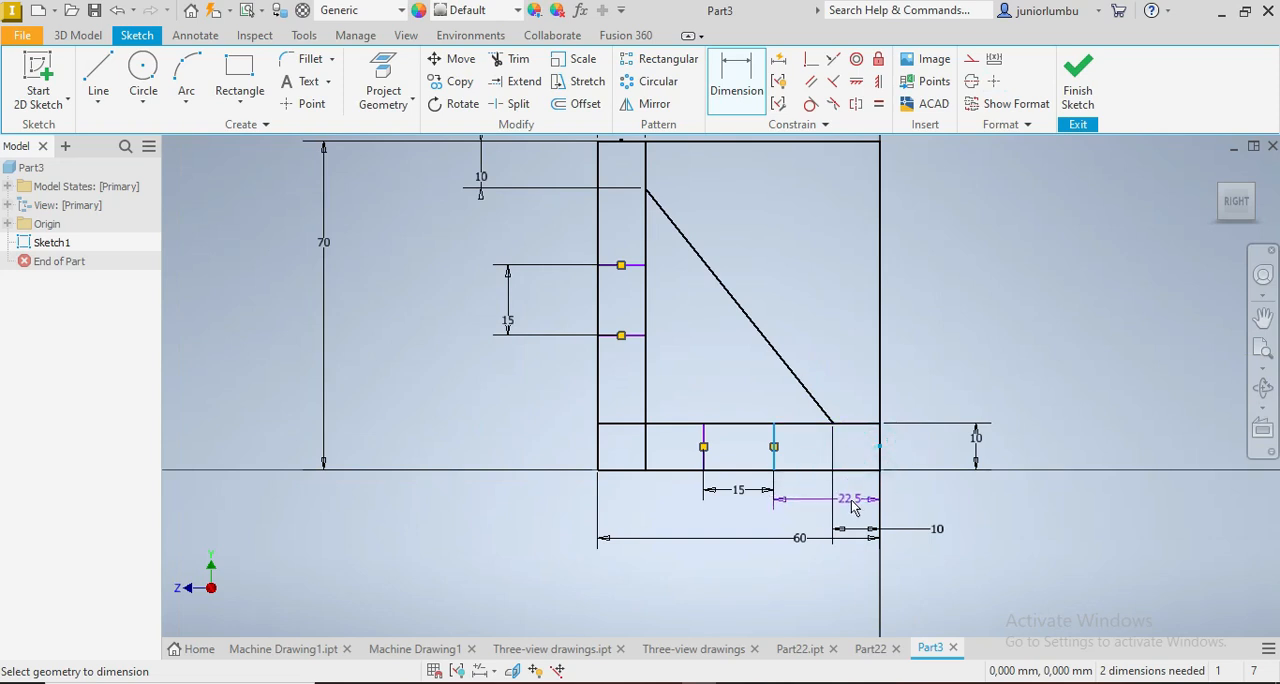
click(852, 507)
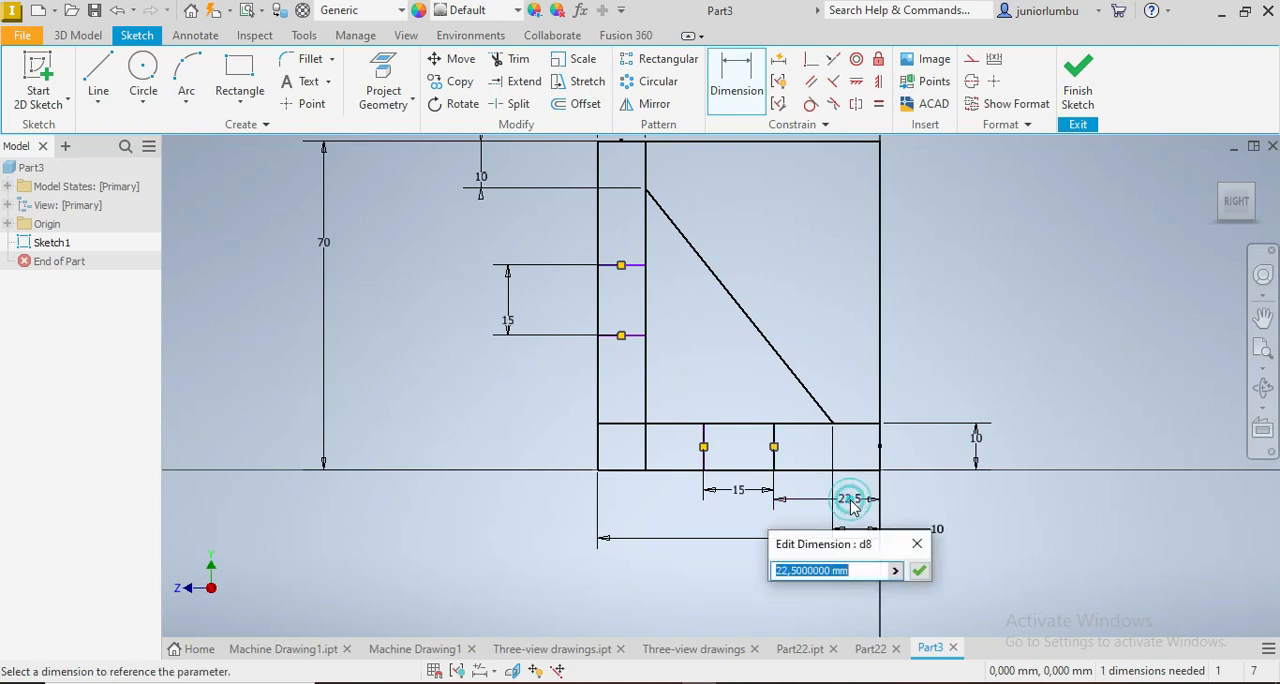
text(17.5)
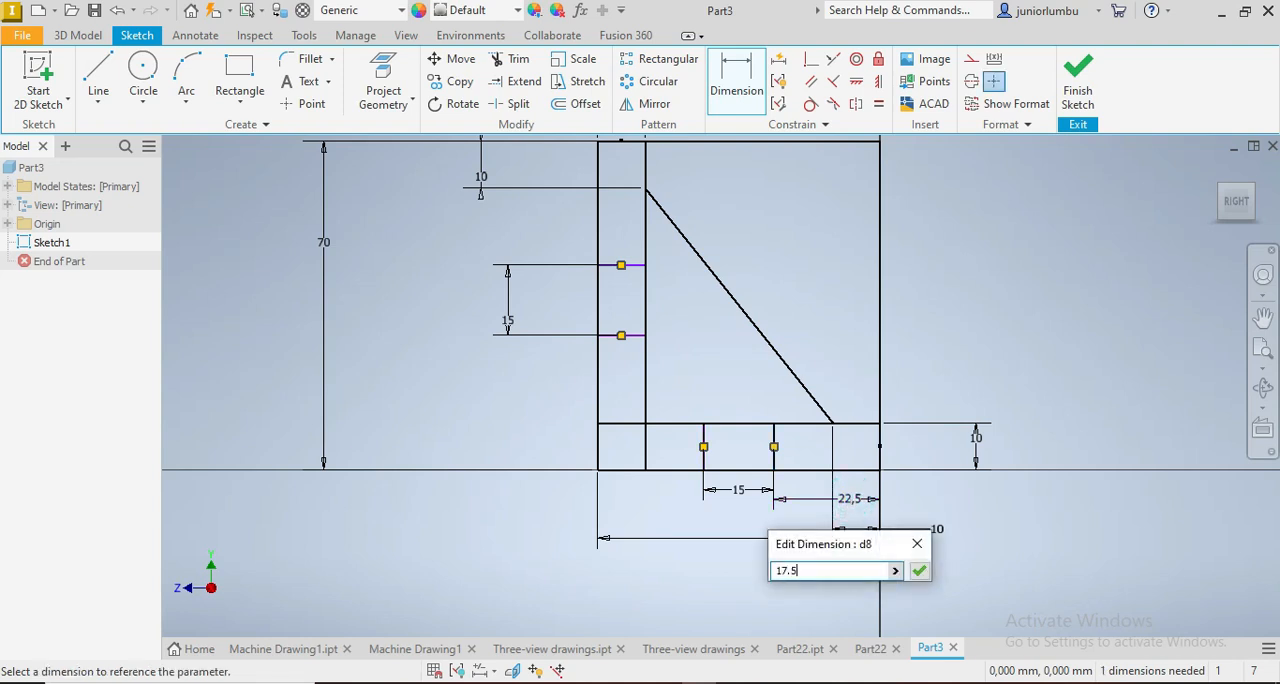
key(Return)
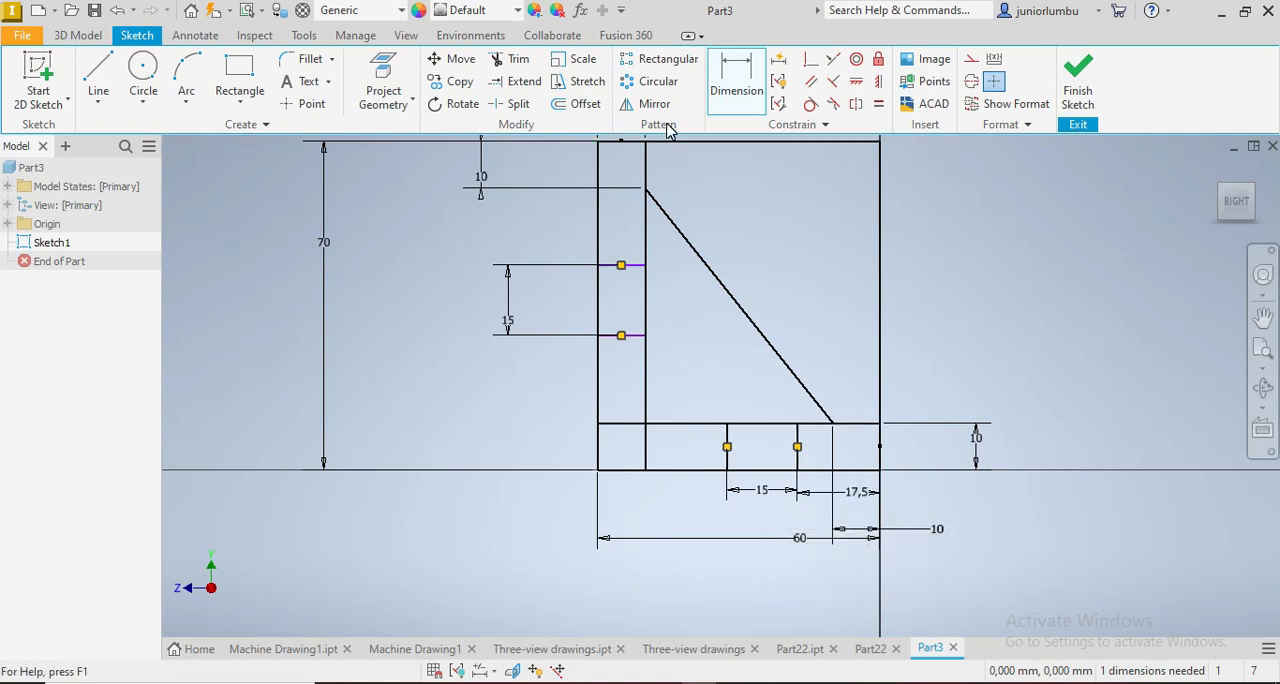
Step: Dimension the midpoint of the upright's opening 20 mm above the base strip's upper edge
scroll(616, 316, up, 3)
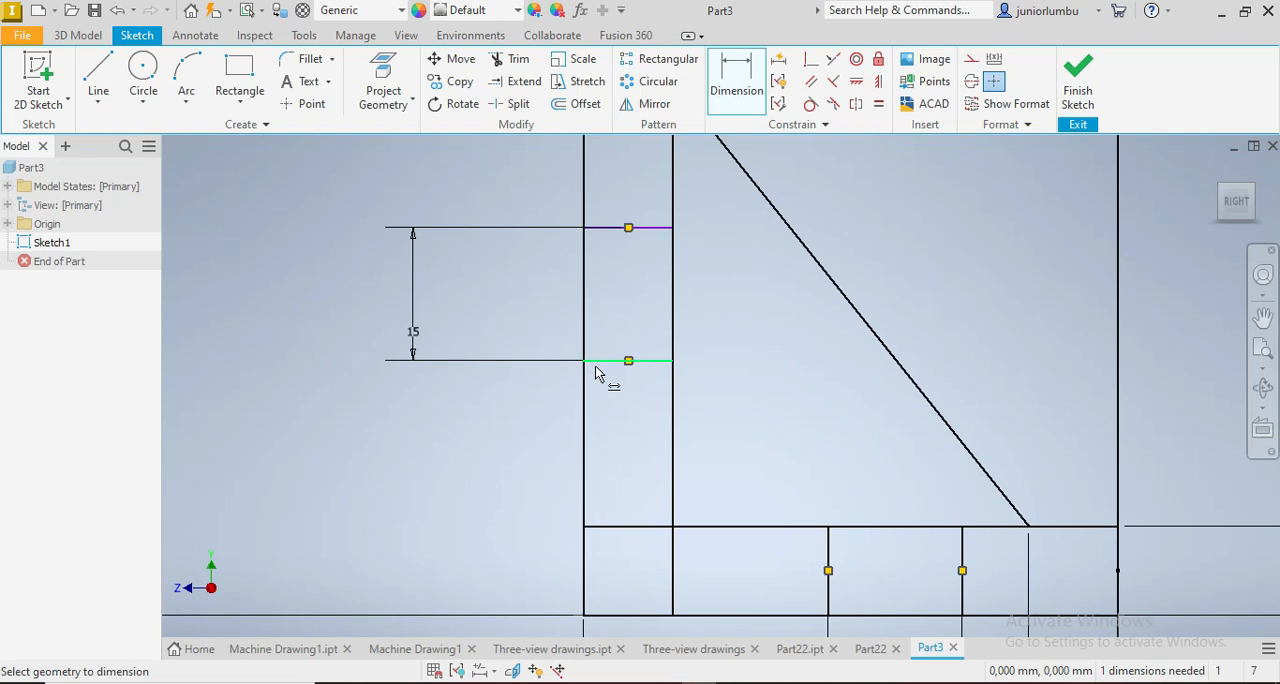
click(583, 294)
click(600, 527)
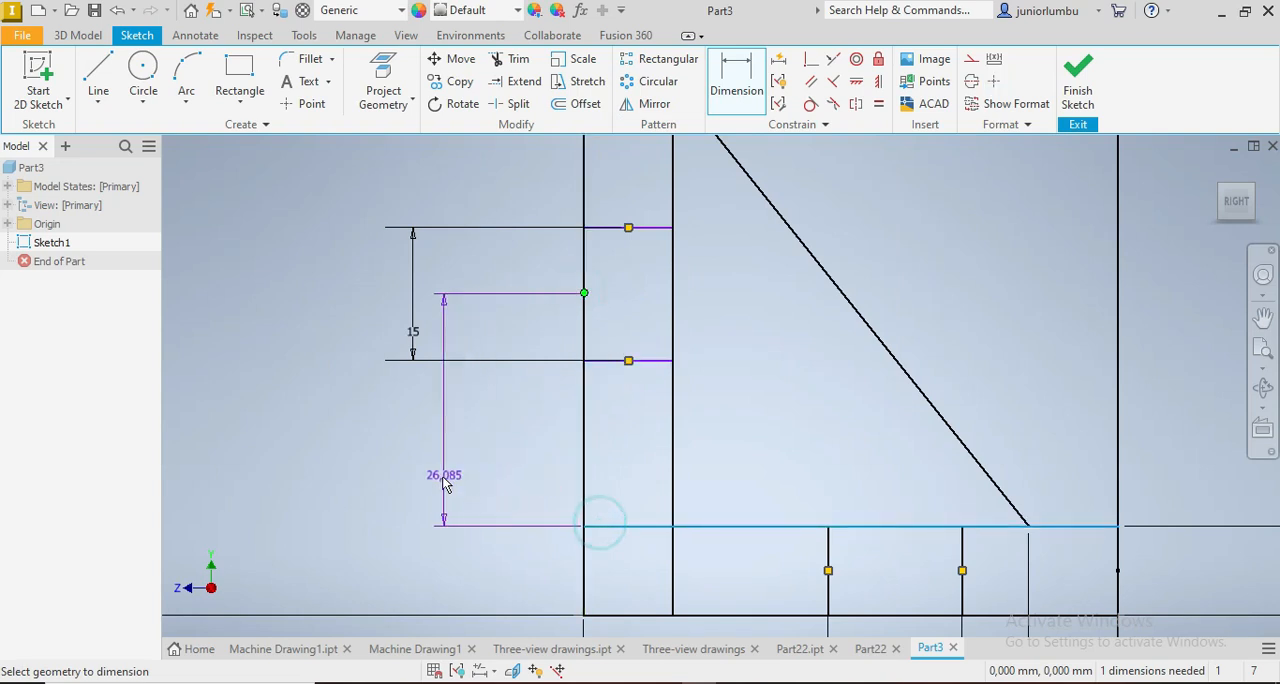
click(422, 462)
text(2)
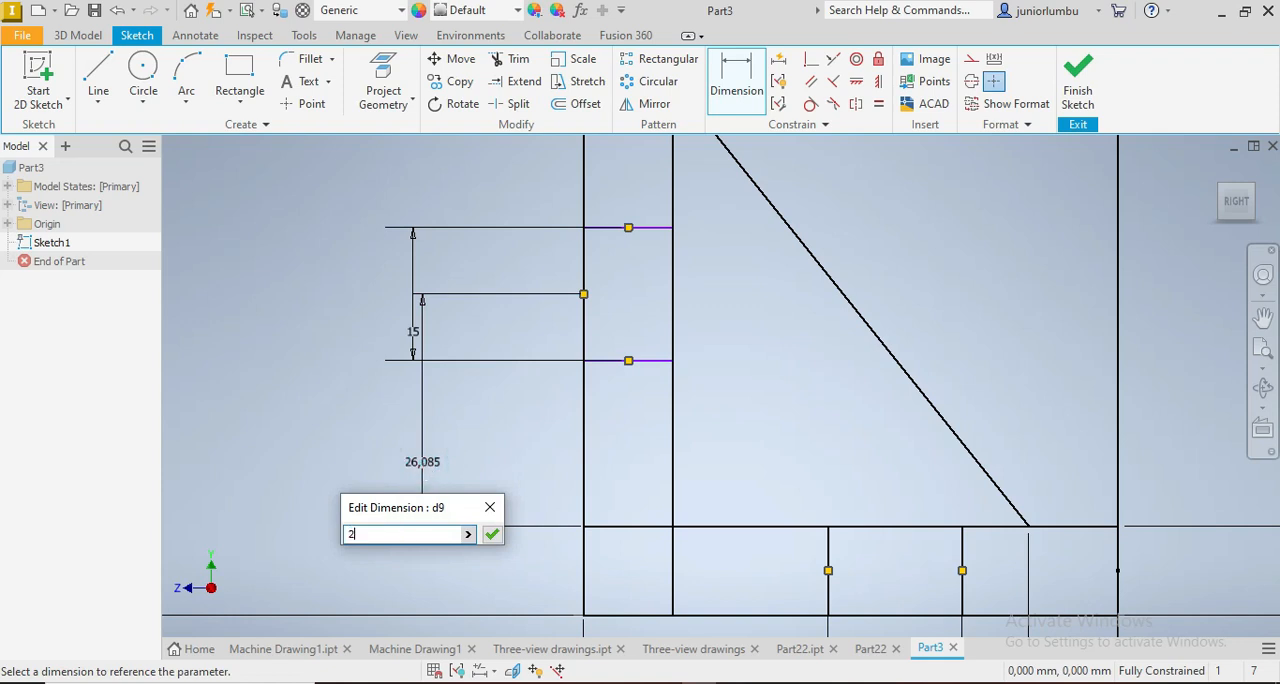
text(0)
key(Return)
scroll(430, 454, down, 5)
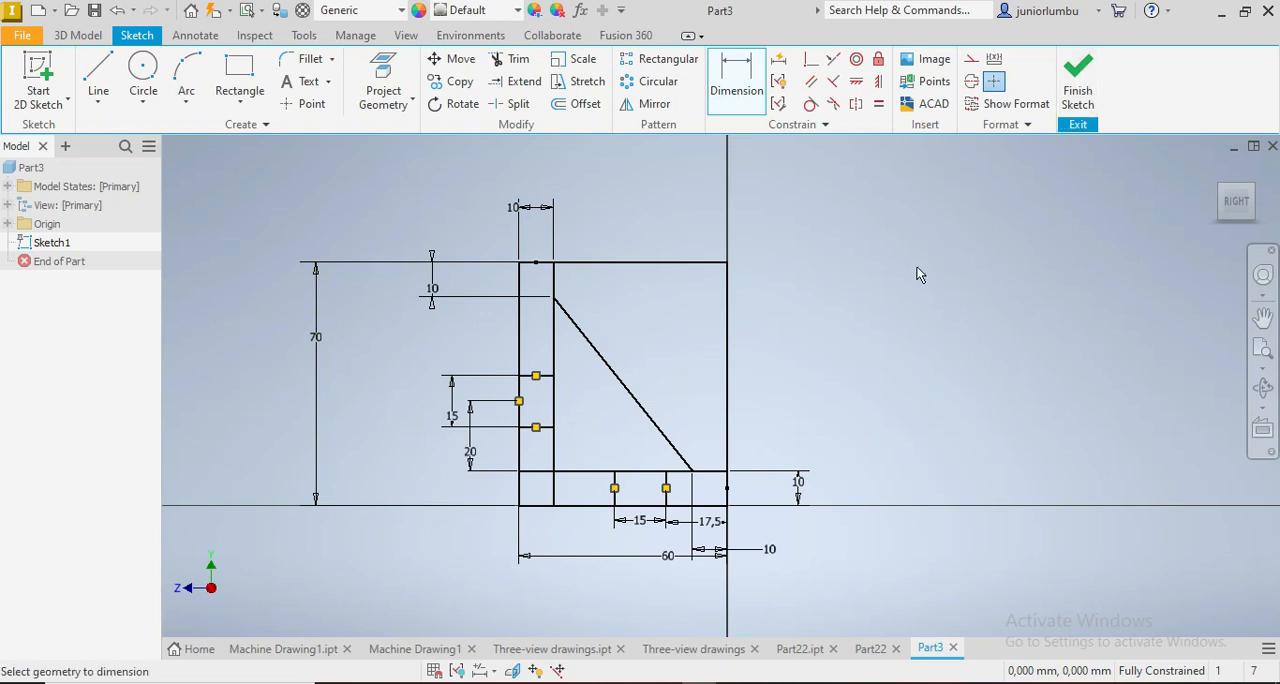
Step: Extrude the upright, base and triangular rib regions symmetrically about the sketch plane by 90 mm as one solid
click(75, 36)
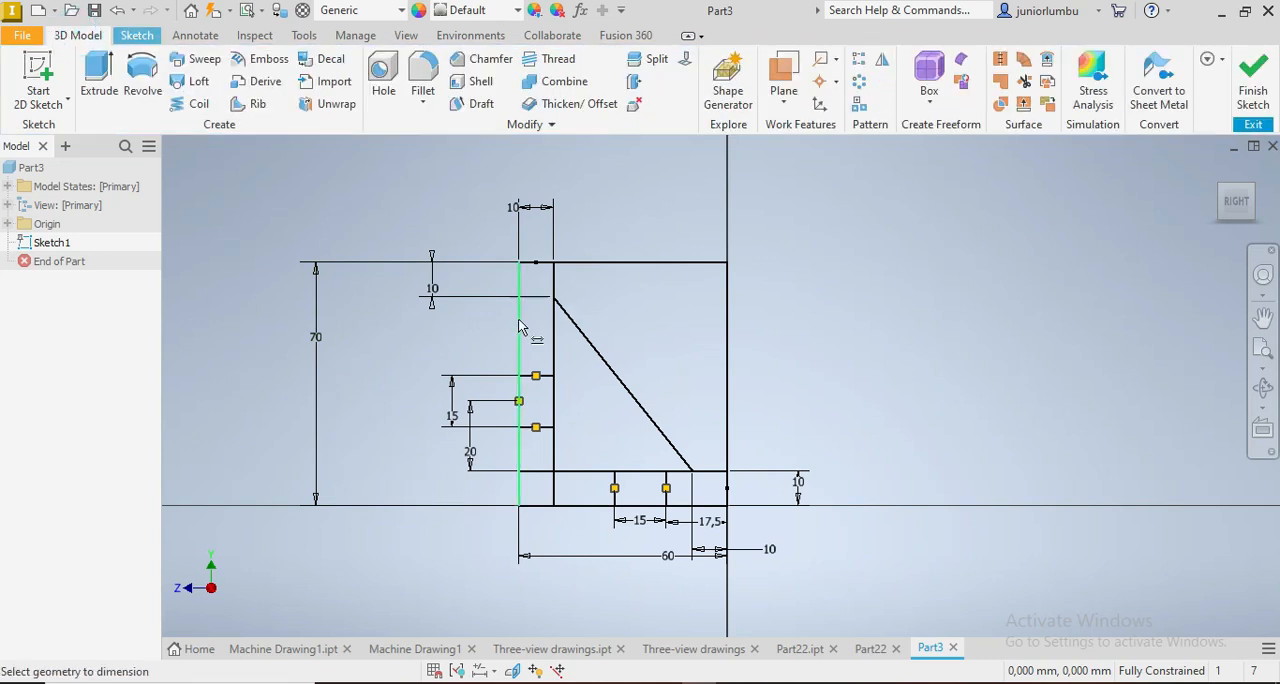
click(92, 82)
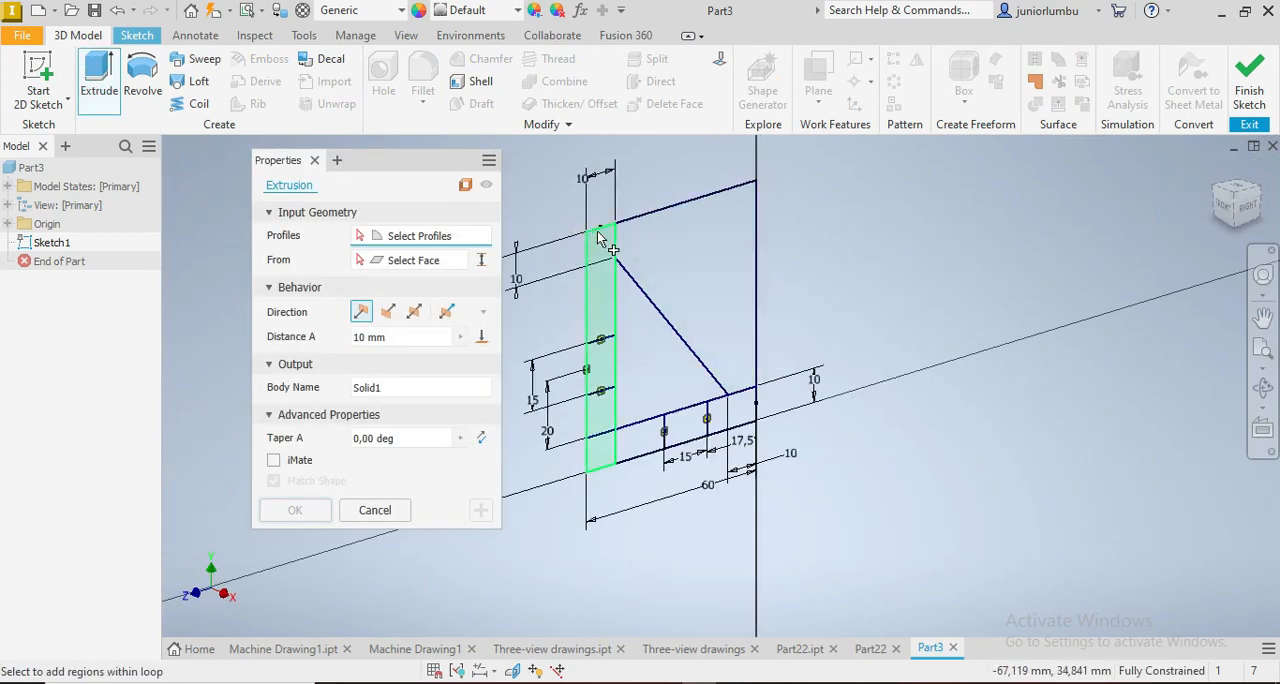
click(601, 300)
scroll(731, 379, down, 3)
click(782, 428)
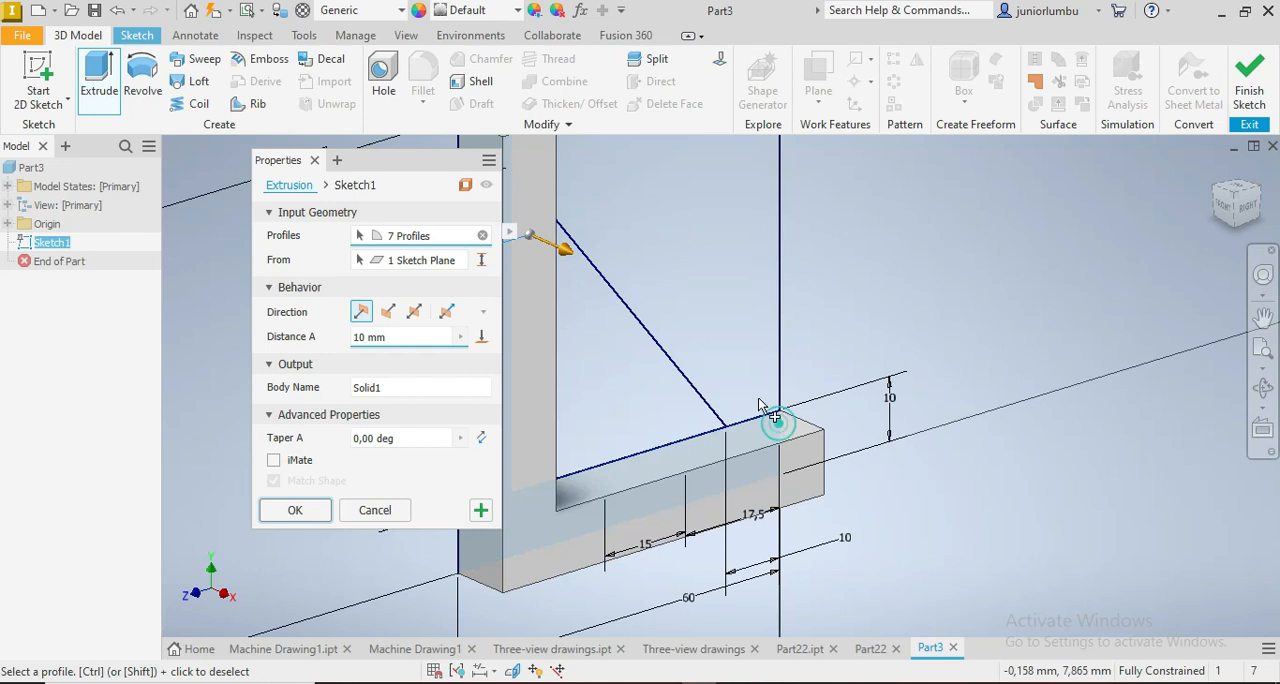
click(631, 391)
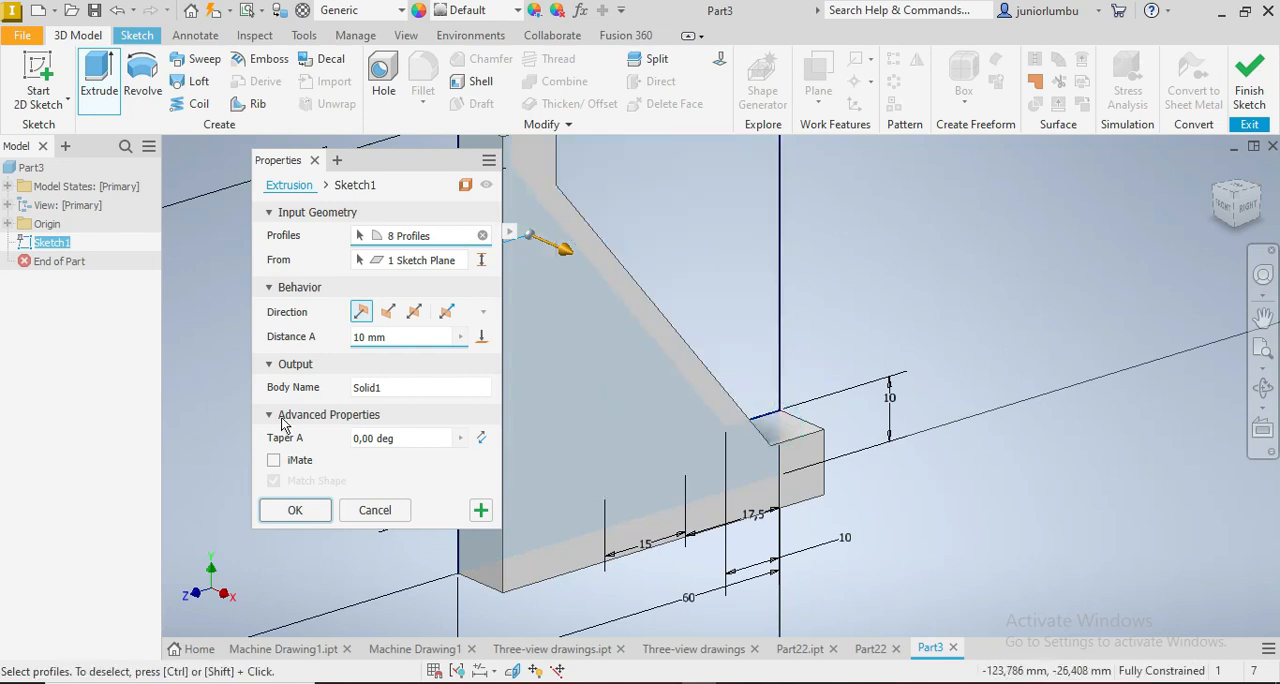
drag(402, 336, 346, 344)
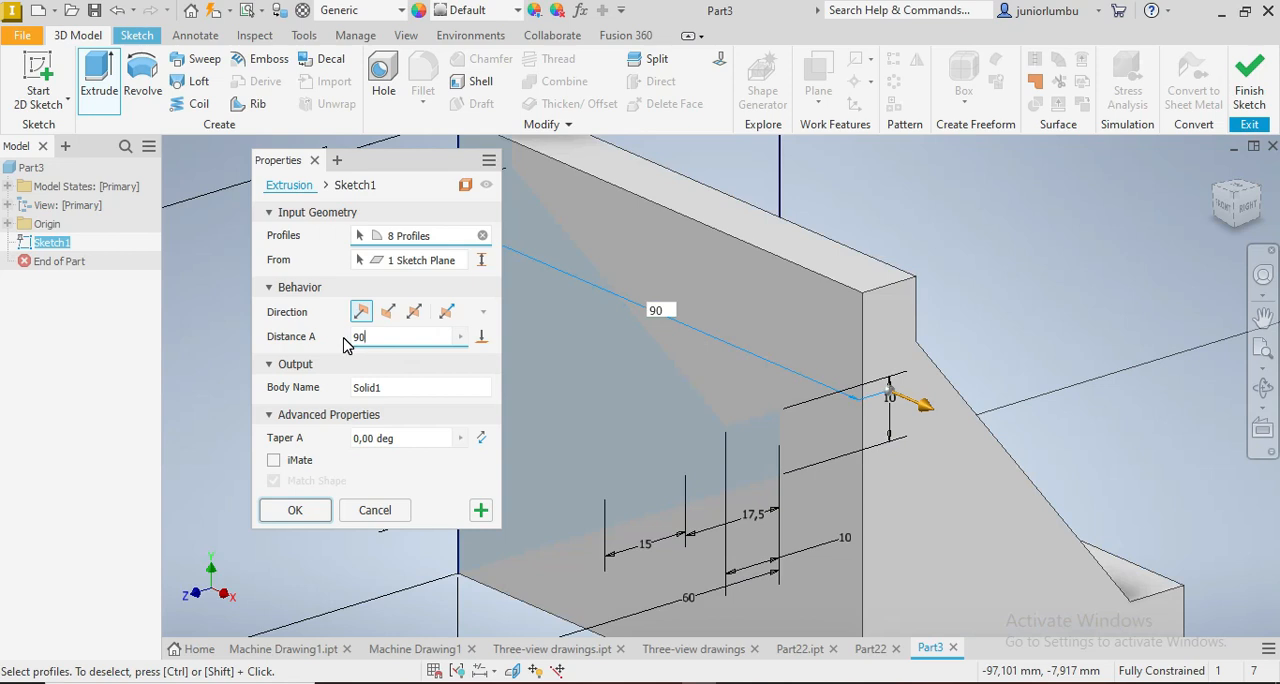
scroll(802, 317, down, 5)
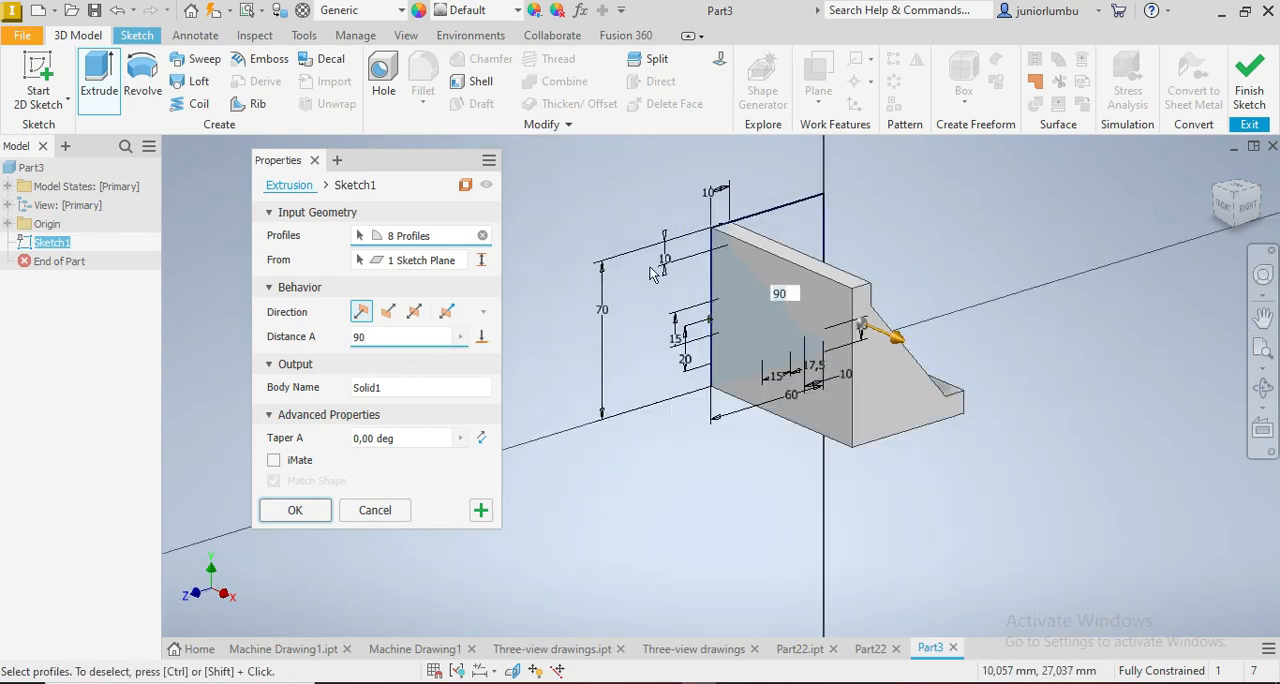
click(414, 313)
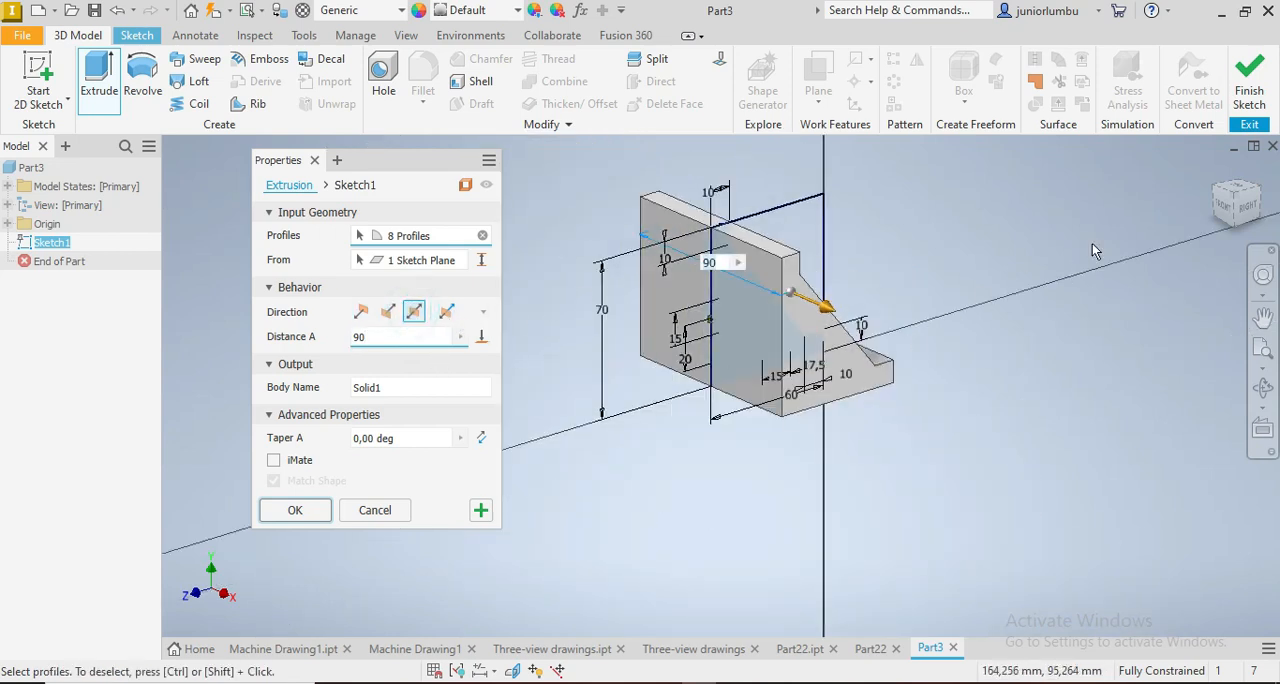
drag(1238, 217, 1210, 245)
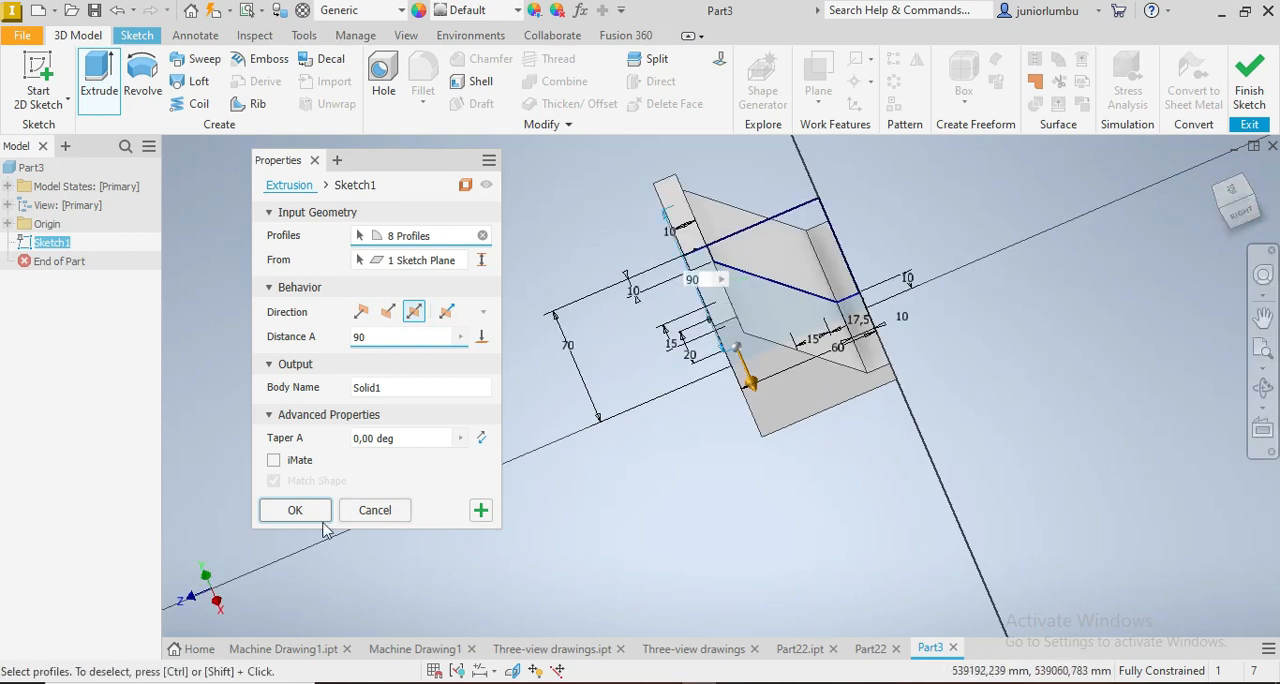
click(285, 515)
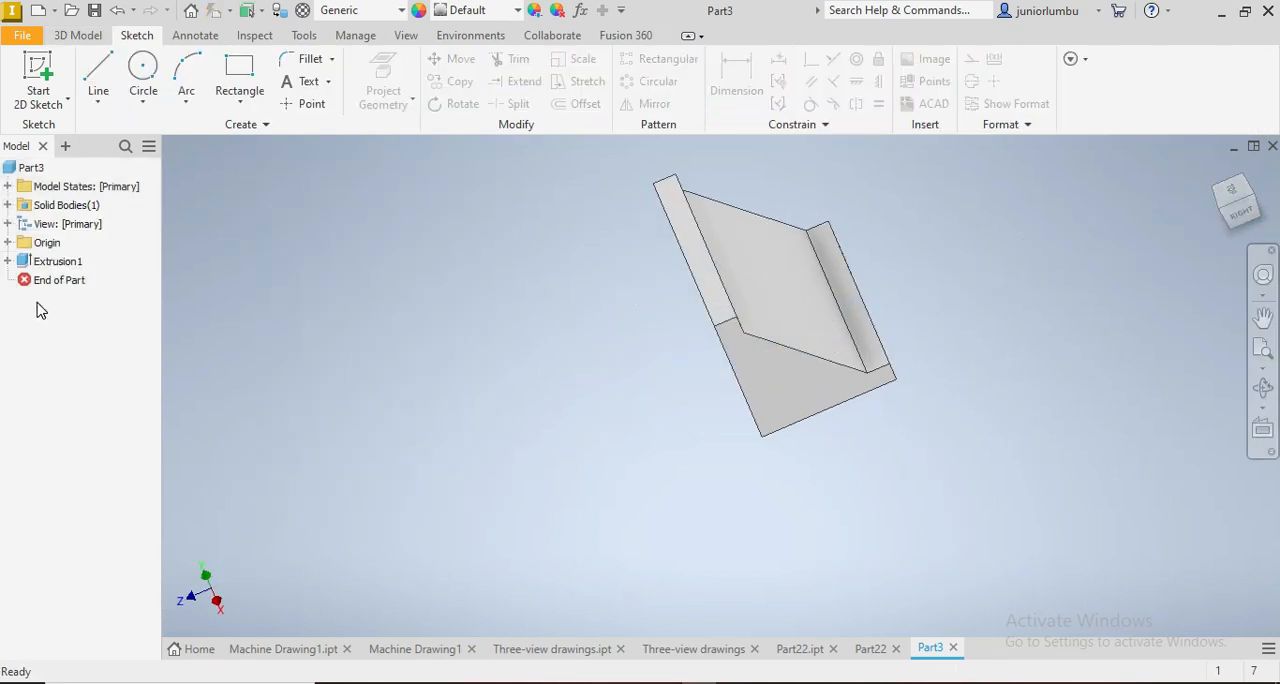
Step: Make the side-profile sketch used by the first extrusion visible again
click(8, 261)
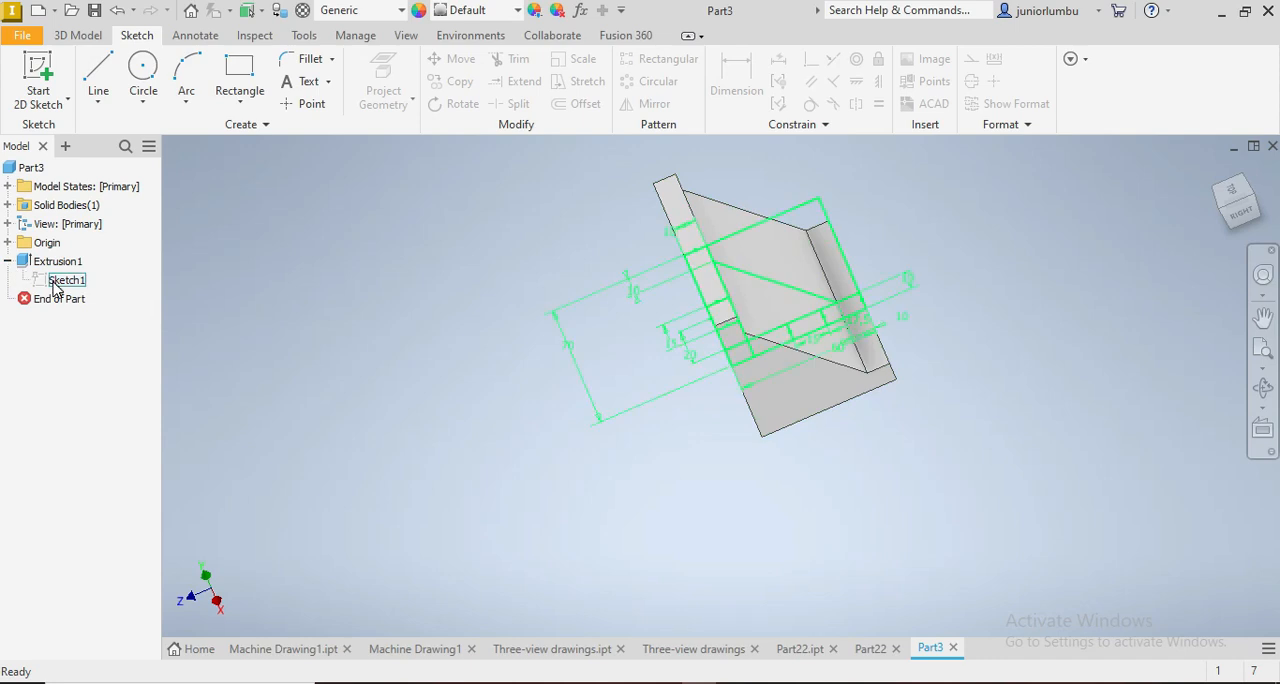
right_click(55, 281)
click(88, 527)
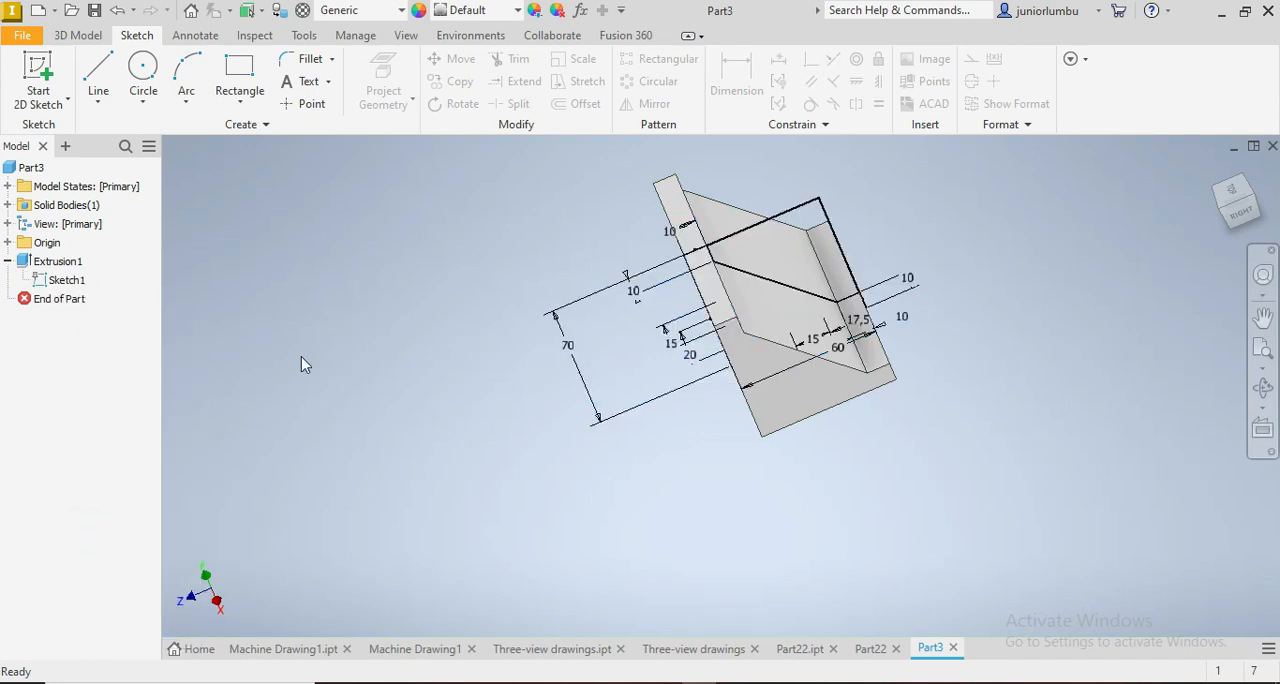
Step: Cut the triangular rib region symmetrically by 70 mm, leaving a rib at each side of the bracket
click(84, 38)
click(99, 75)
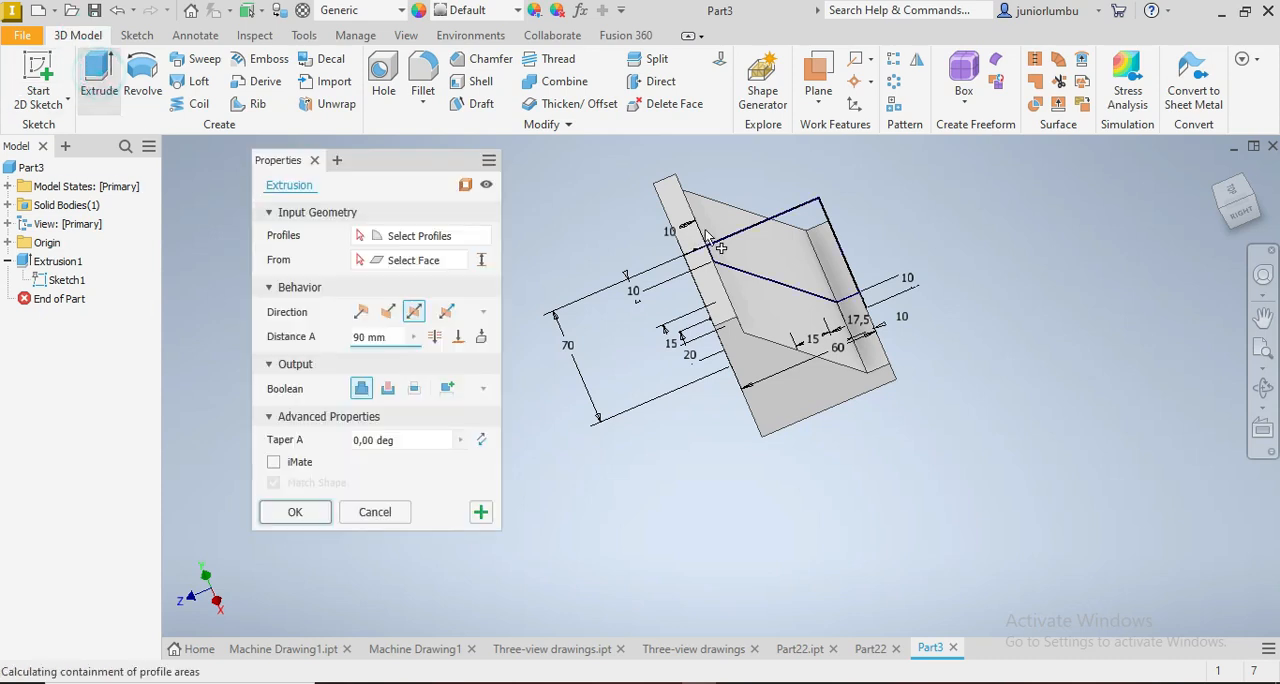
scroll(785, 290, up, 3)
click(730, 320)
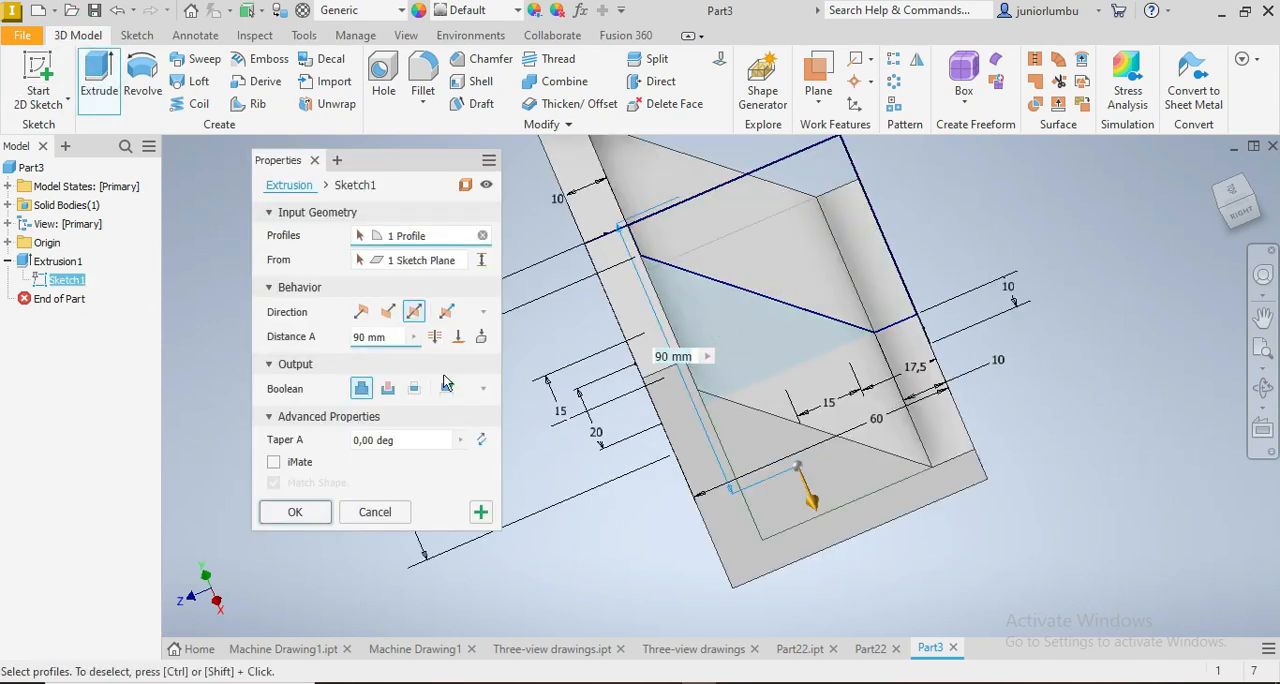
click(387, 390)
click(380, 337)
text(70)
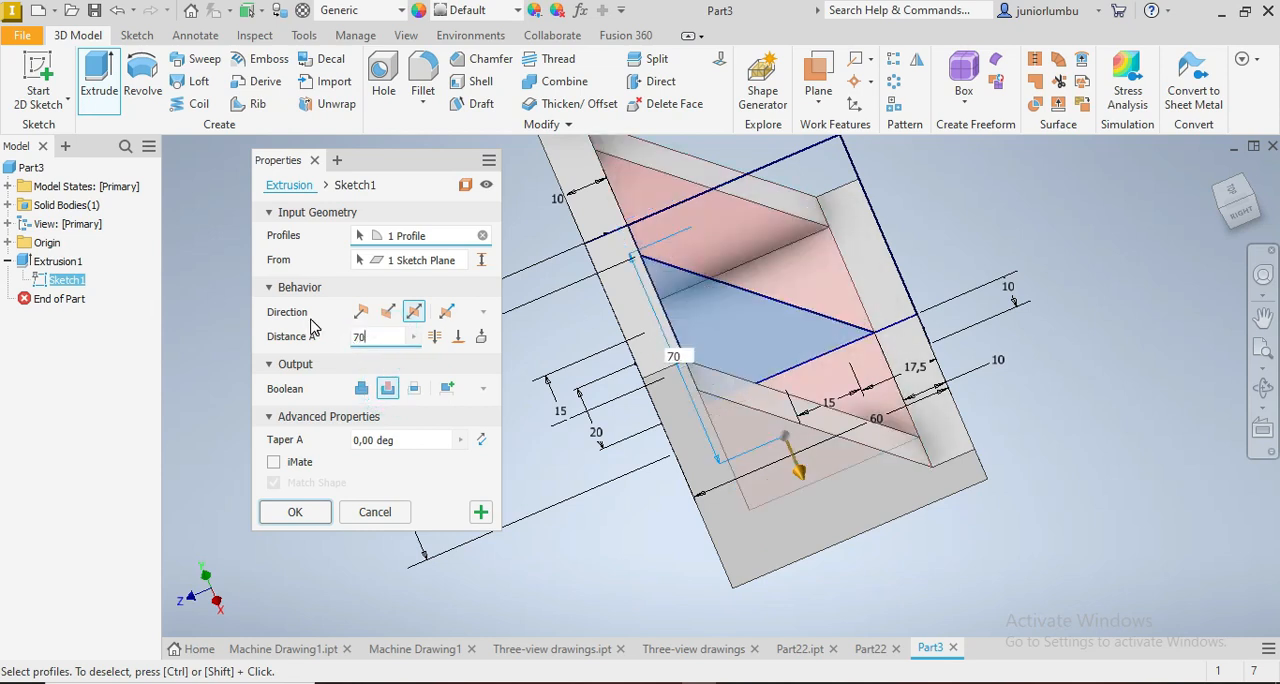
click(1246, 221)
click(293, 512)
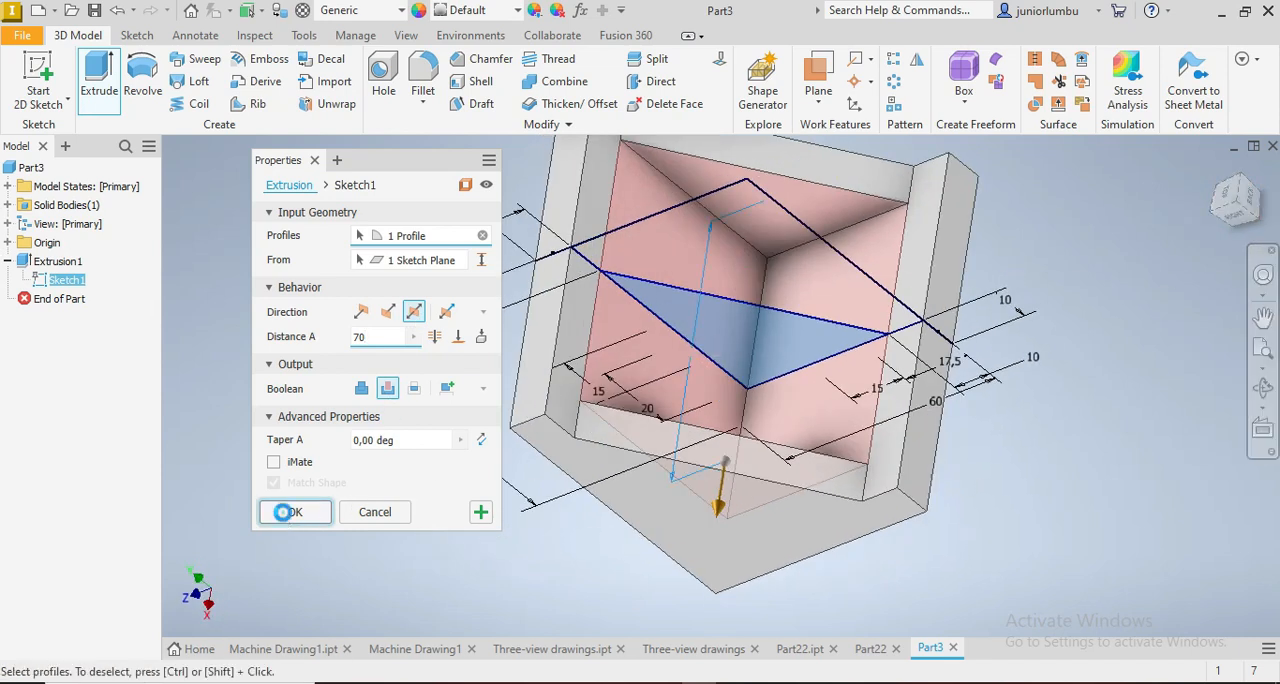
Step: Cut the upright's rectangular opening profile symmetrically about the sketch plane by 35 mm
click(99, 75)
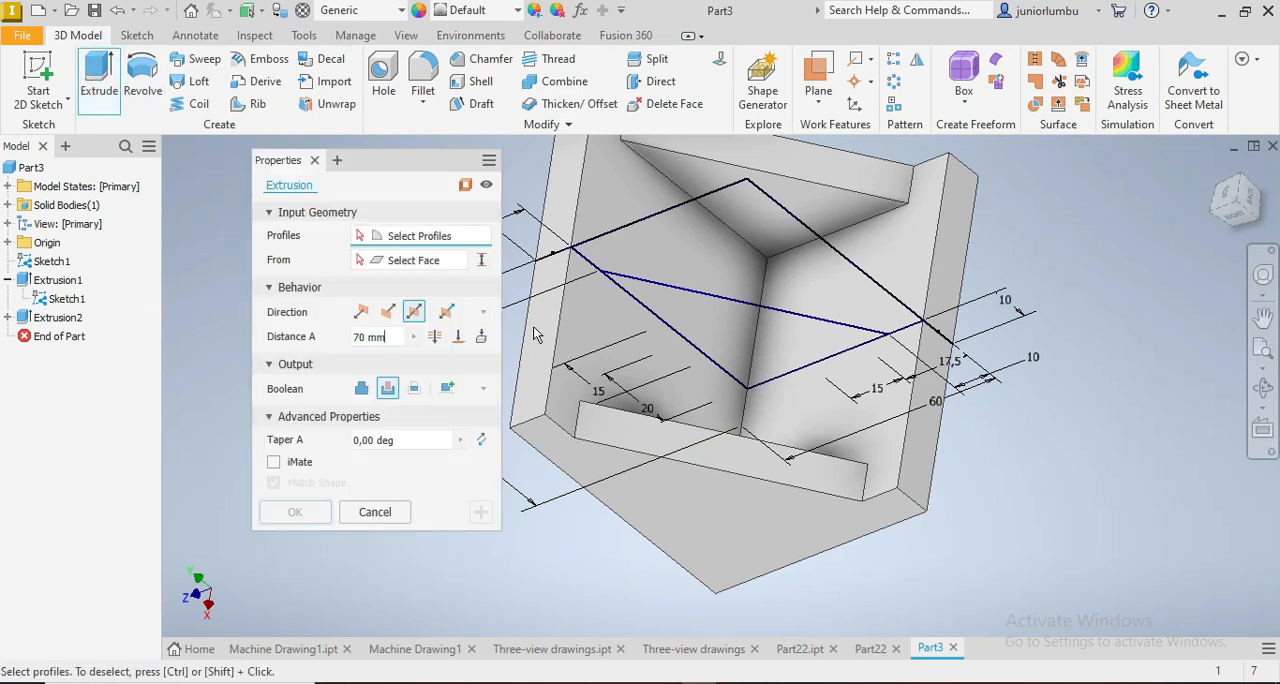
click(667, 357)
drag(387, 338, 351, 343)
text(35)
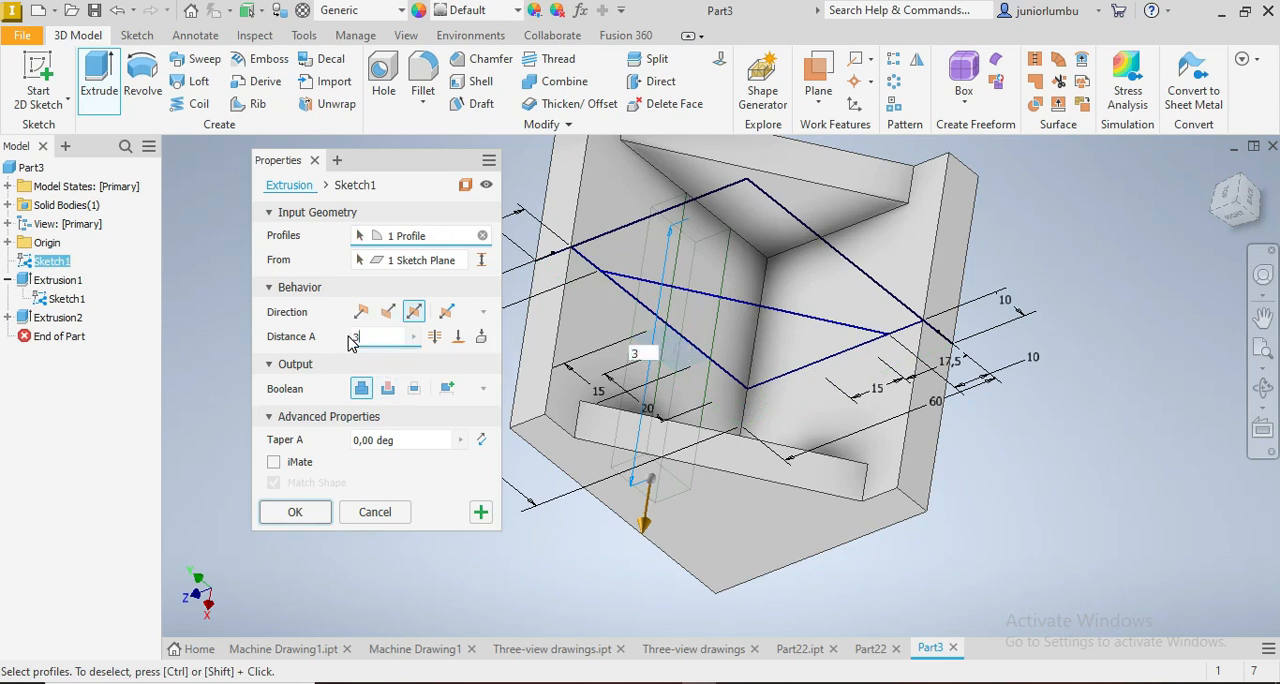
click(388, 390)
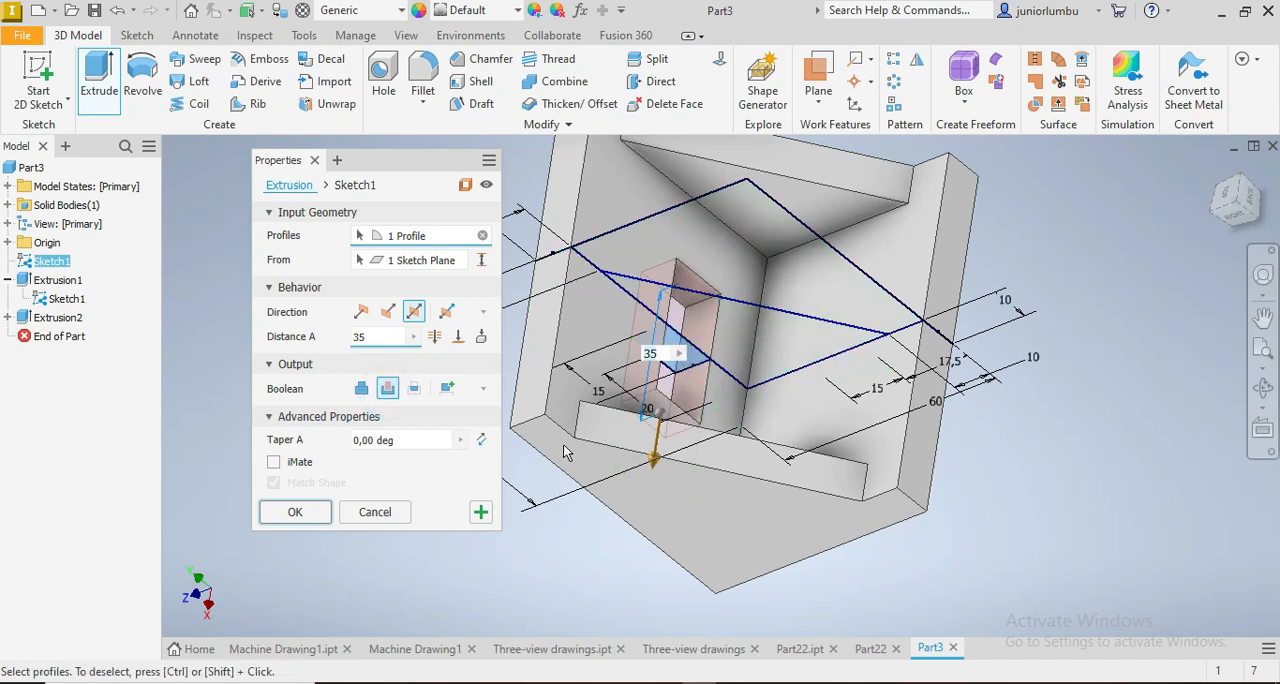
click(279, 517)
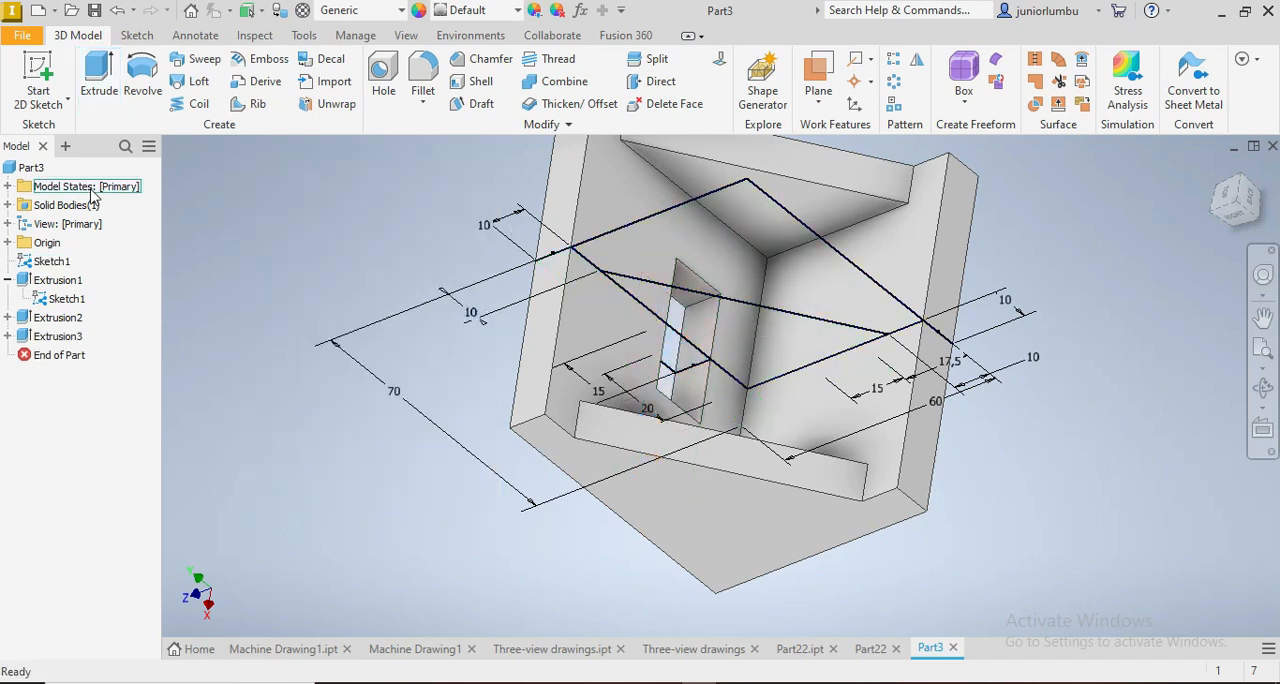
Step: Cut the base's opening profile symmetrically about the sketch plane by 15 mm
click(106, 76)
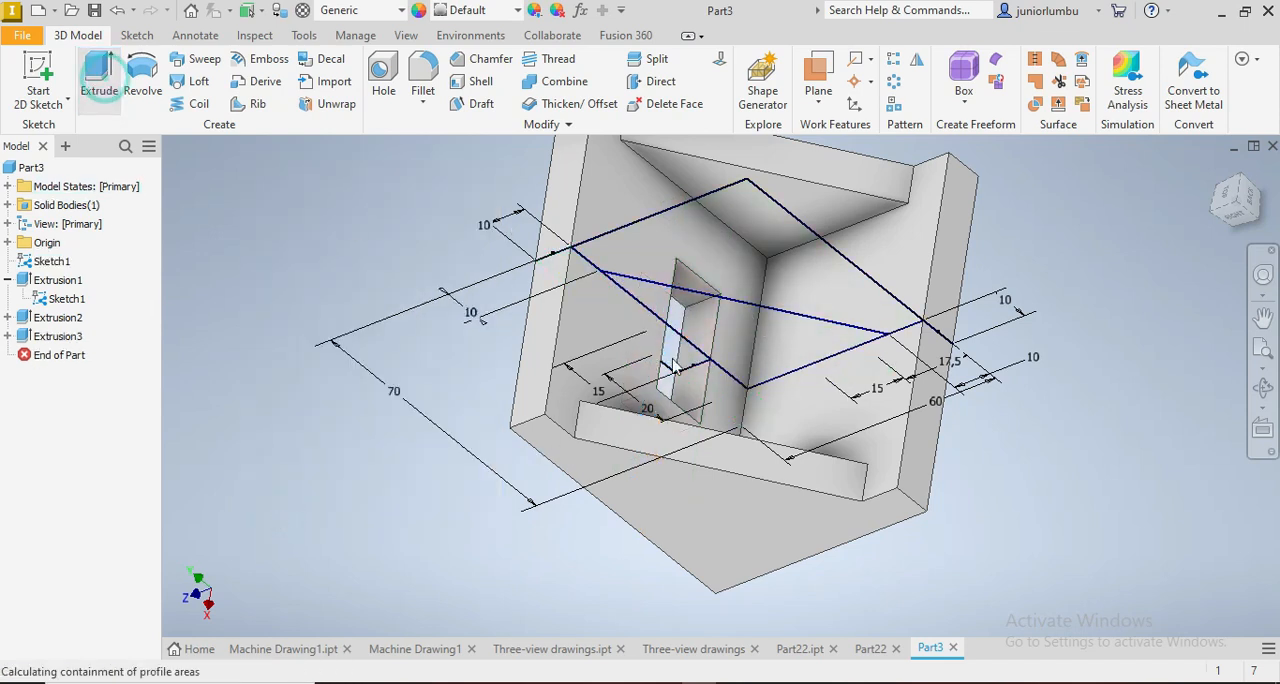
click(848, 375)
click(365, 337)
text(15)
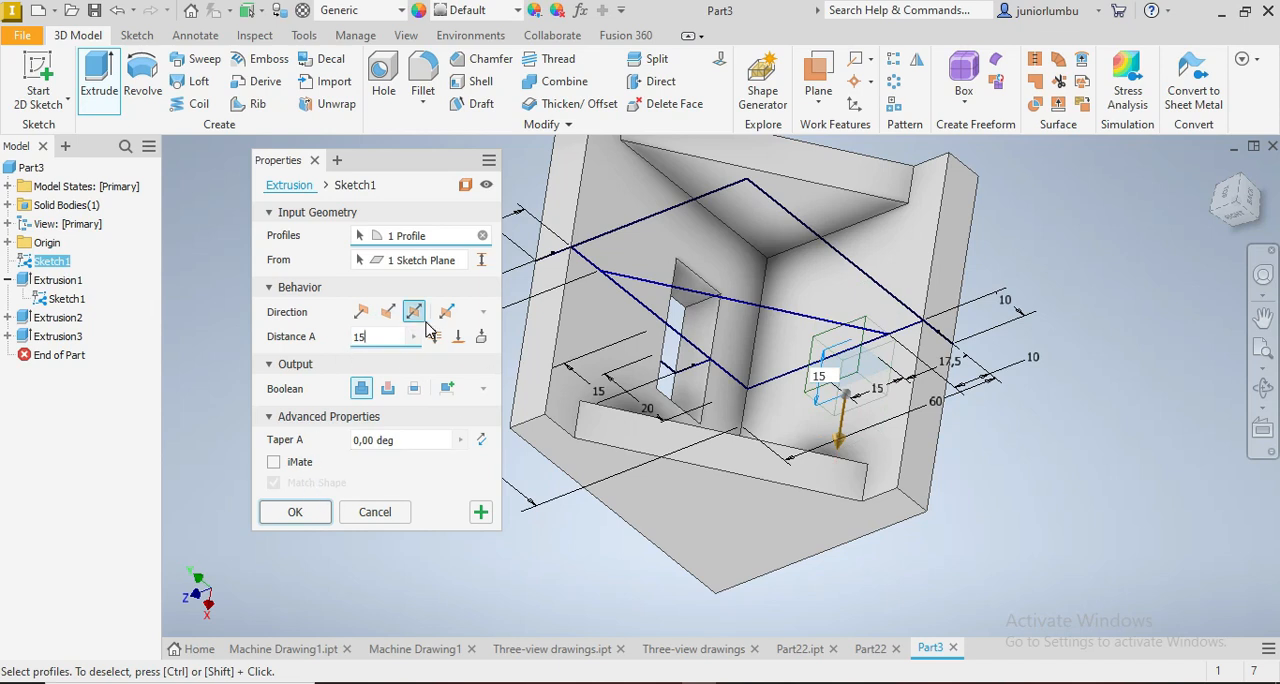
click(388, 389)
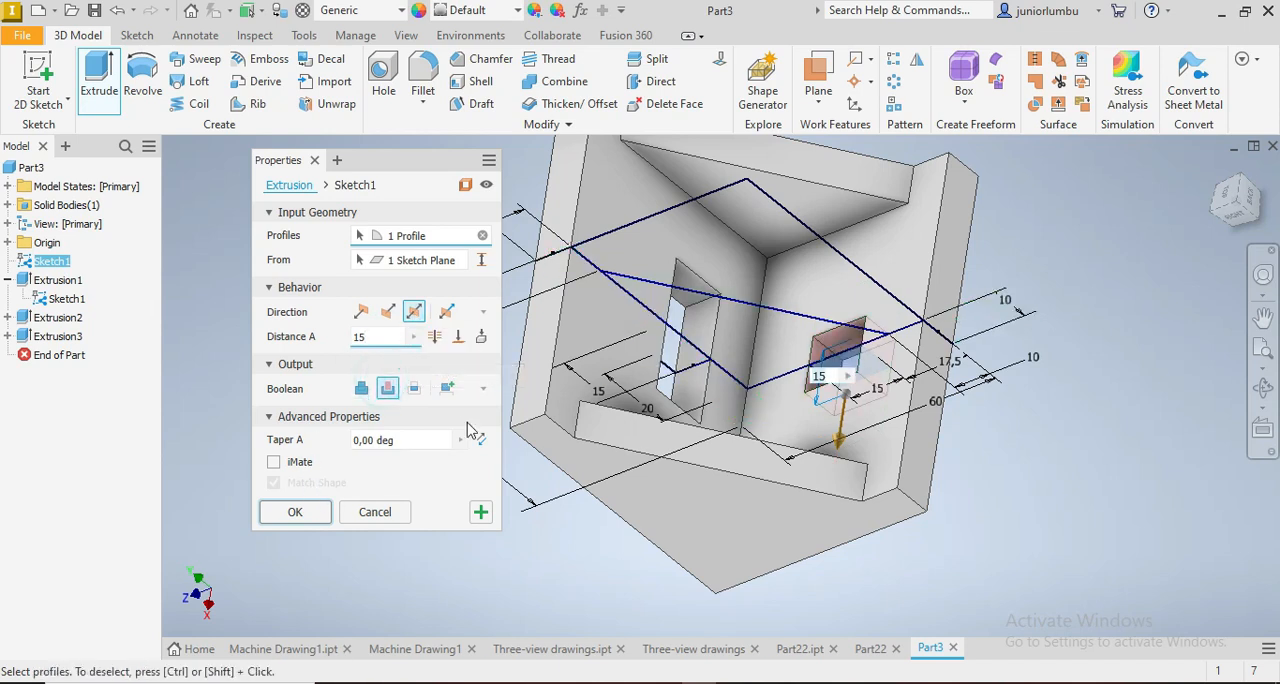
click(297, 511)
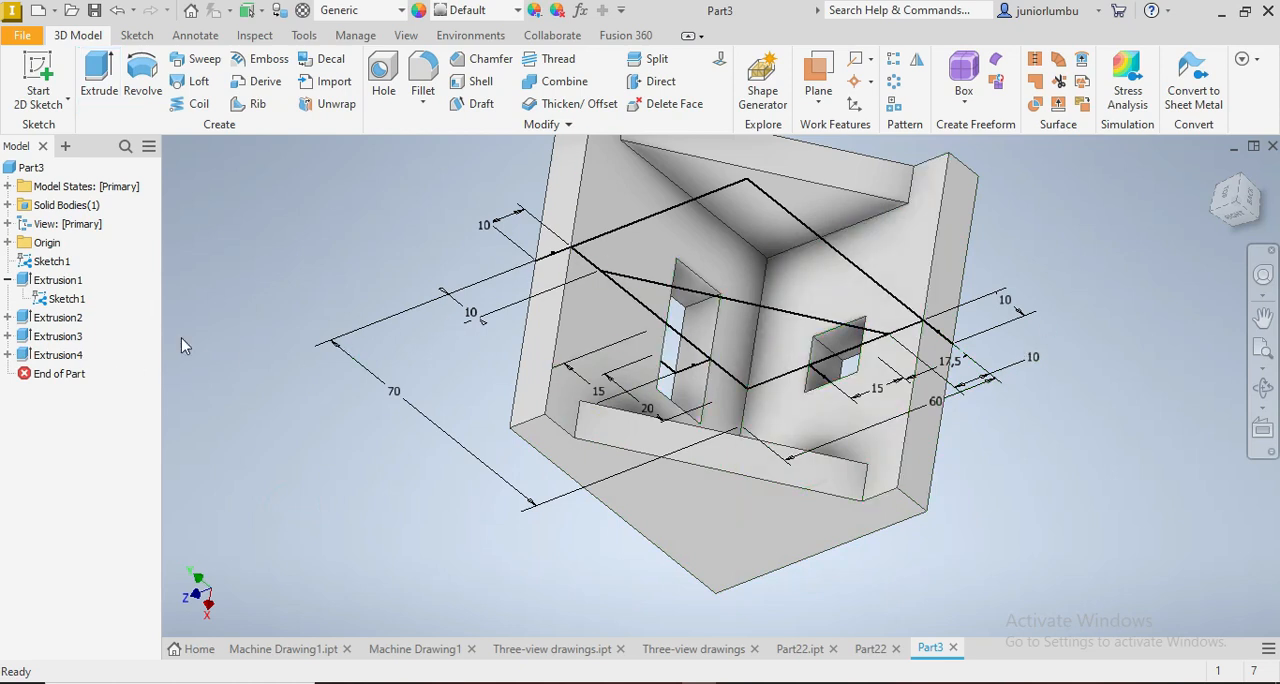
Step: Hide the side-profile sketch used by the first extrusion so only the solid bracket is displayed
right_click(58, 307)
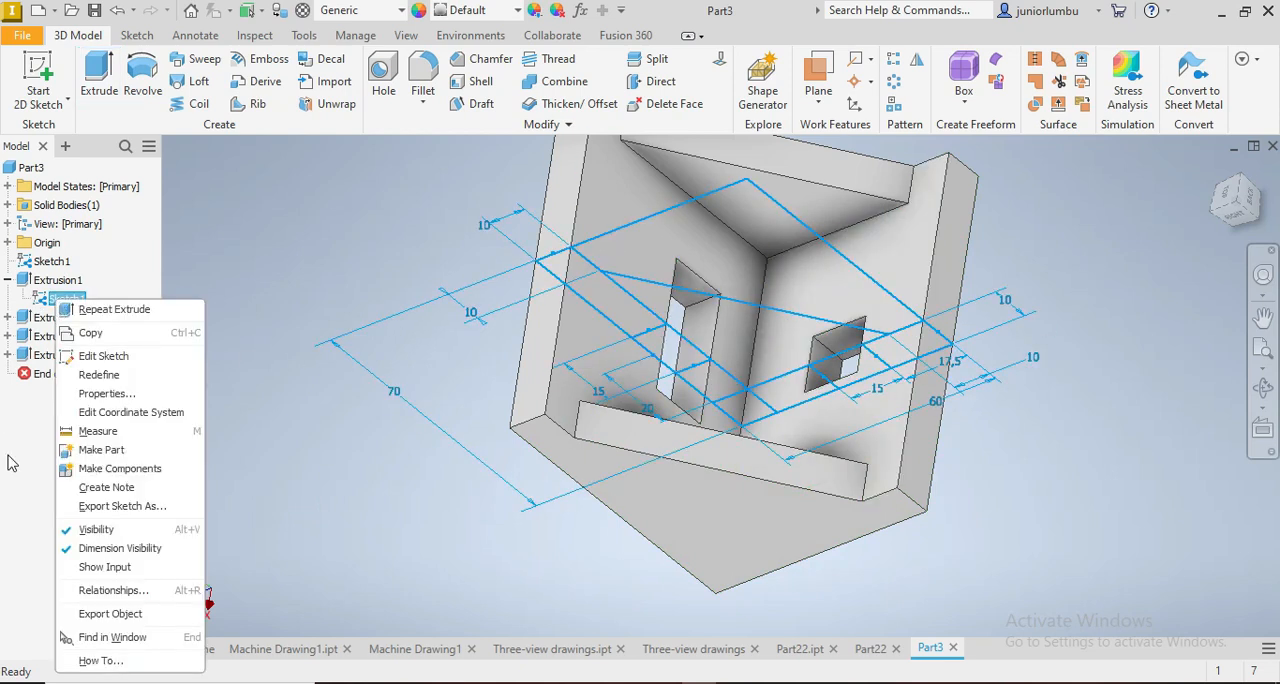
click(96, 529)
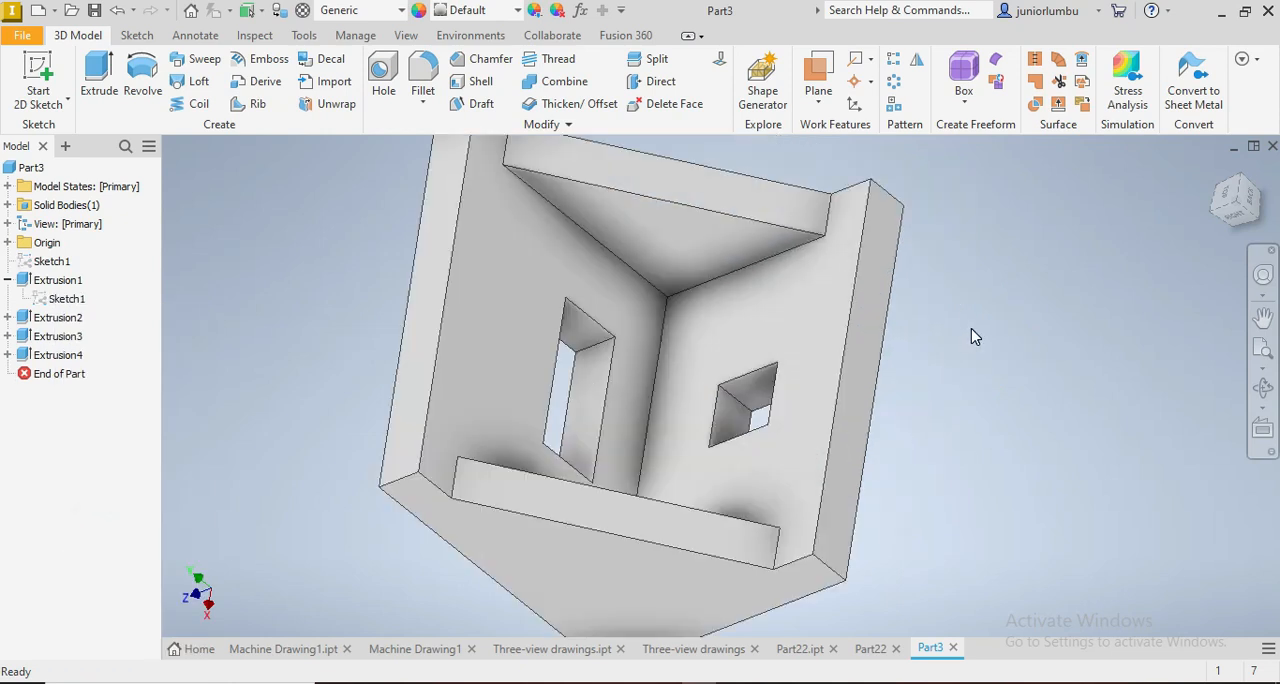
scroll(910, 334, down, 3)
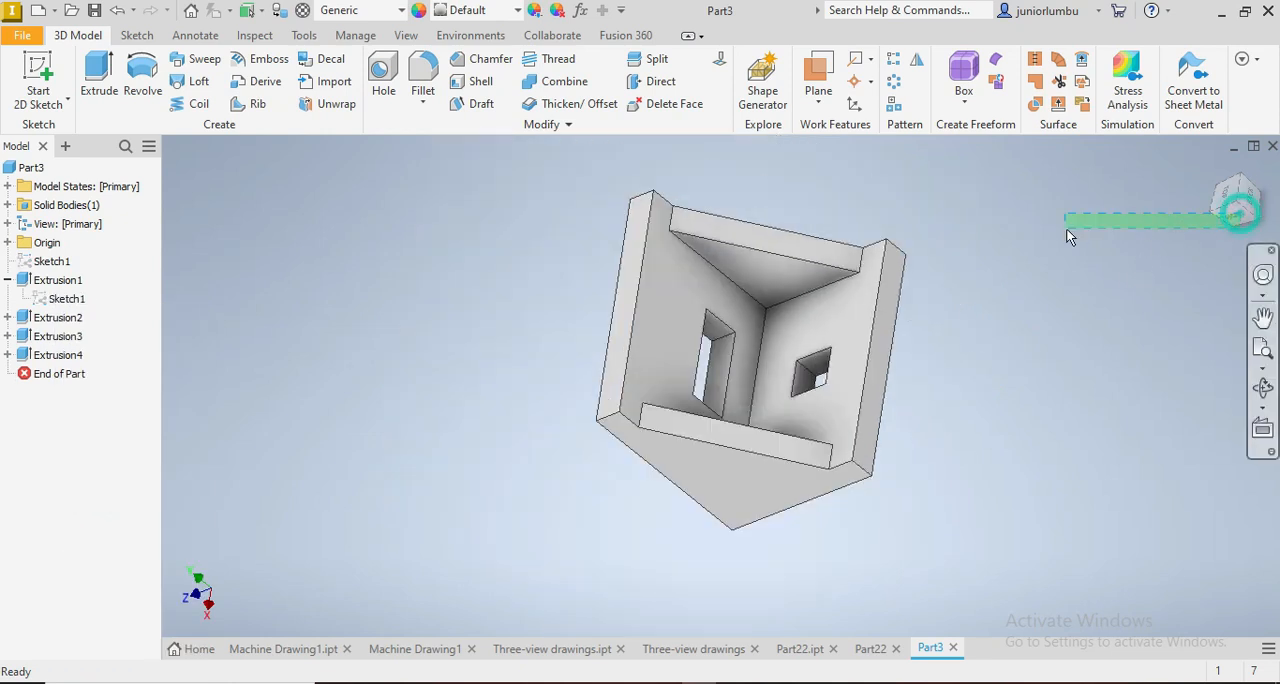
mouse_move(1245, 220)
mouse_down()
mouse_move(930, 240)
mouse_move(1015, 300)
mouse_move(1185, 325)
mouse_move(1215, 310)
mouse_move(1195, 385)
mouse_up()
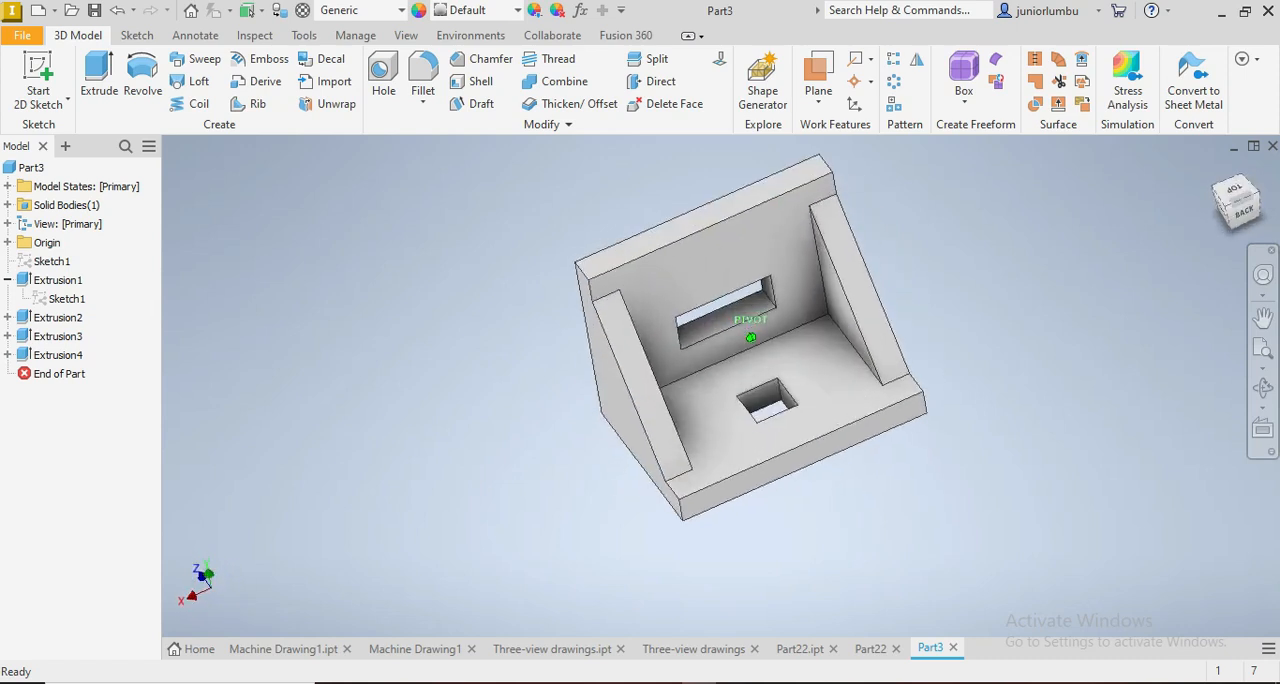
Step: Assign the Gold material from the Inventor Material Library to the bracket
click(401, 11)
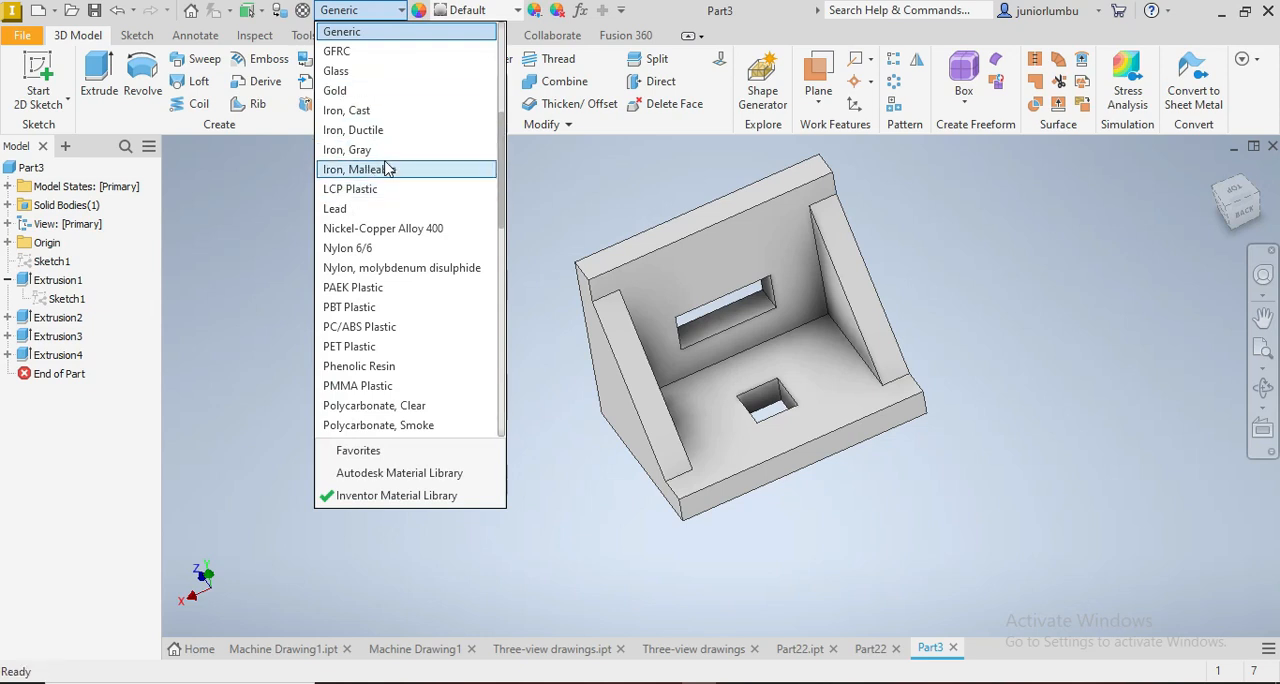
scroll(365, 150, up, 1)
scroll(358, 128, down, 1)
scroll(365, 140, up, 3)
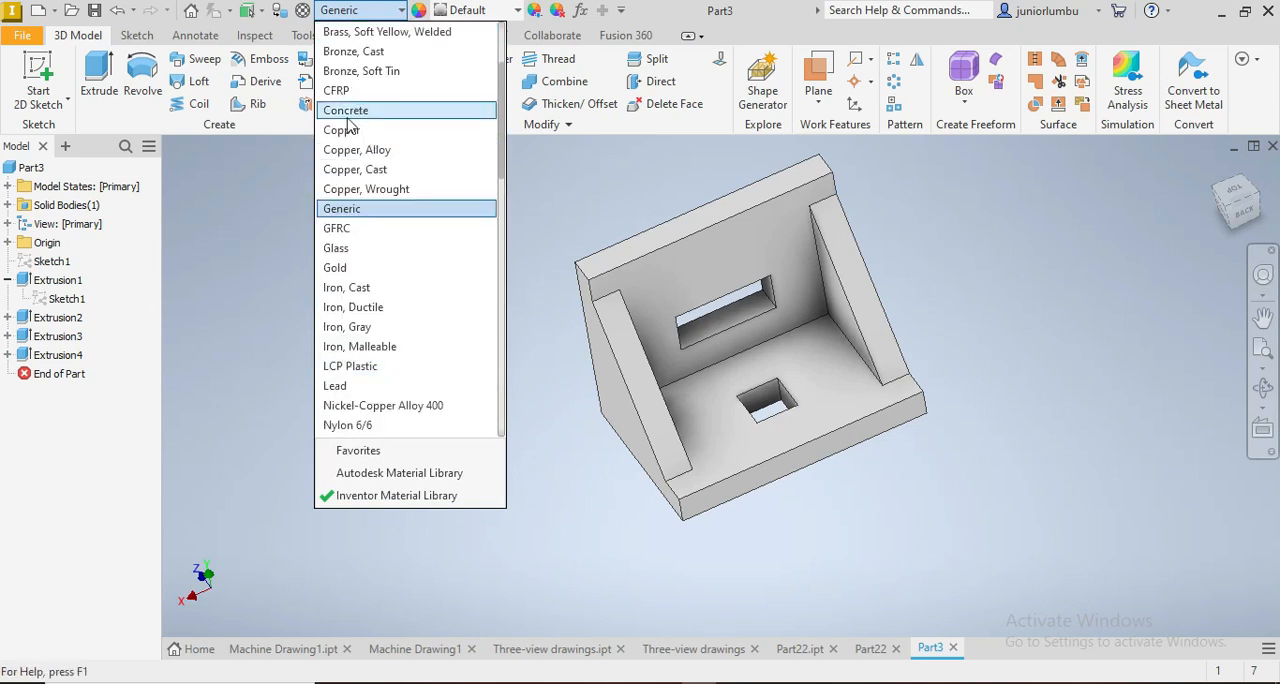
click(350, 268)
scroll(806, 232, up, 2)
scroll(917, 230, down, 3)
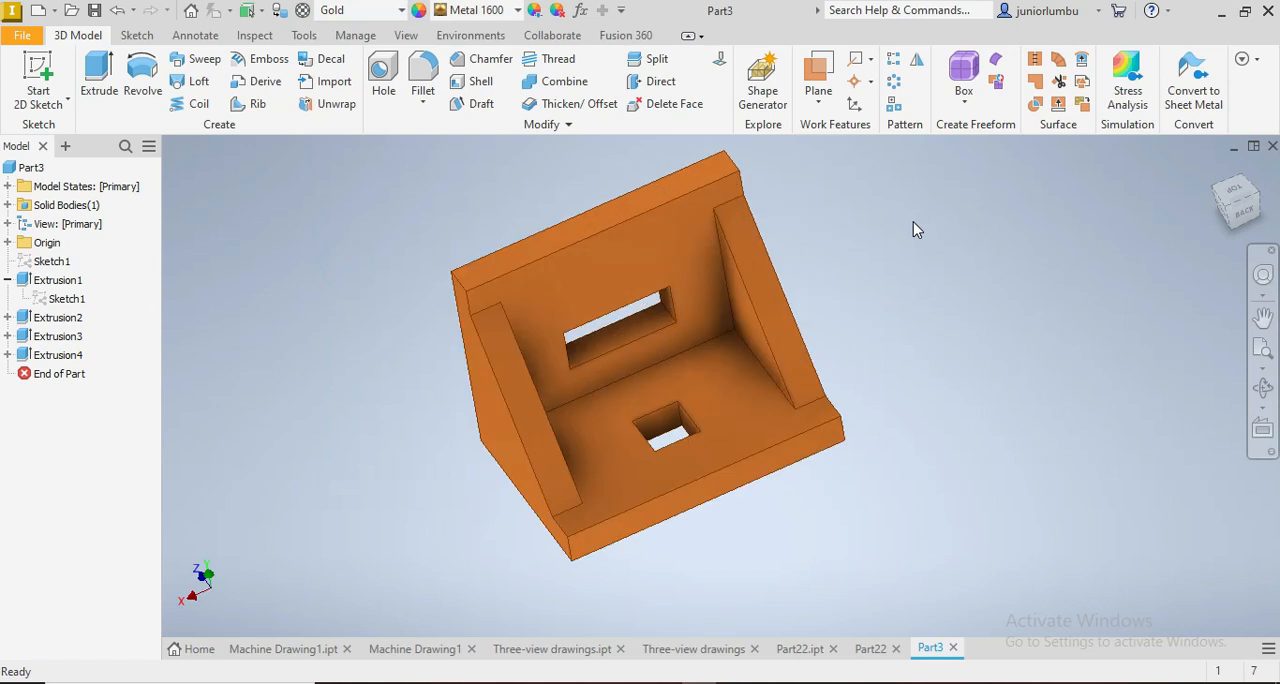
mouse_move(1226, 218)
mouse_down()
mouse_move(1238, 198)
mouse_move(1246, 256)
mouse_up()
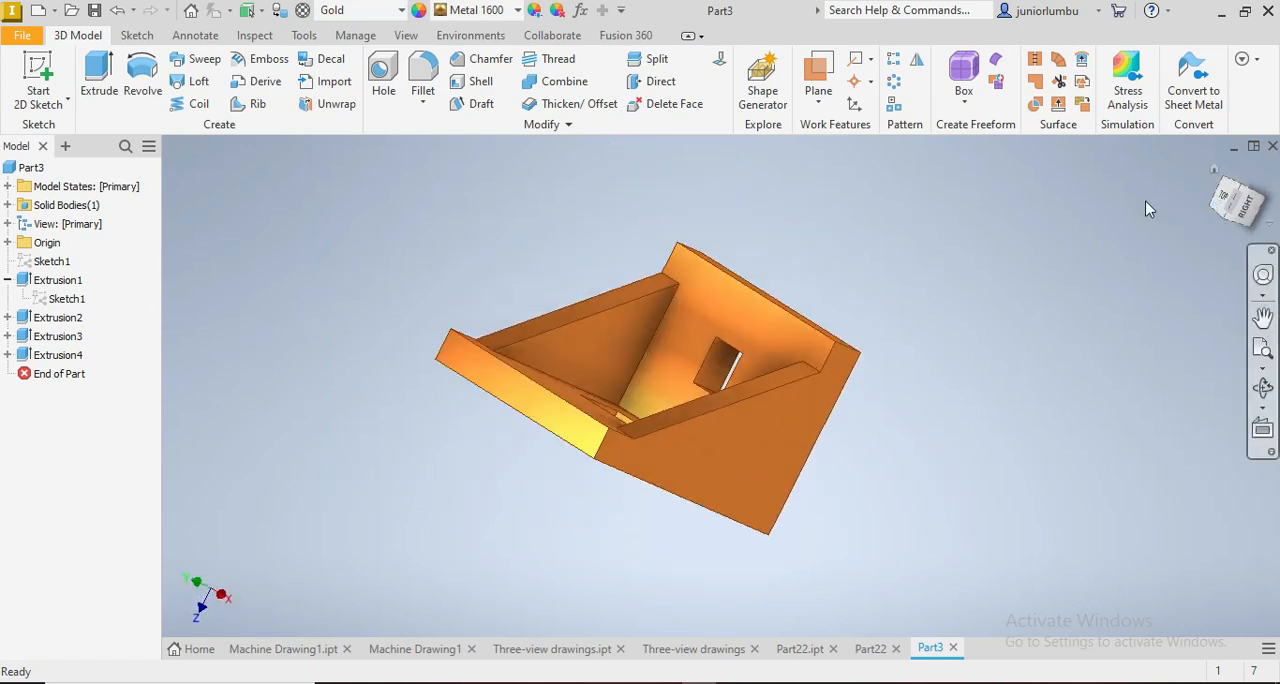
Step: Save the part as Part33 in the CAD CoreI7 folder as an Inventor part file
click(24, 44)
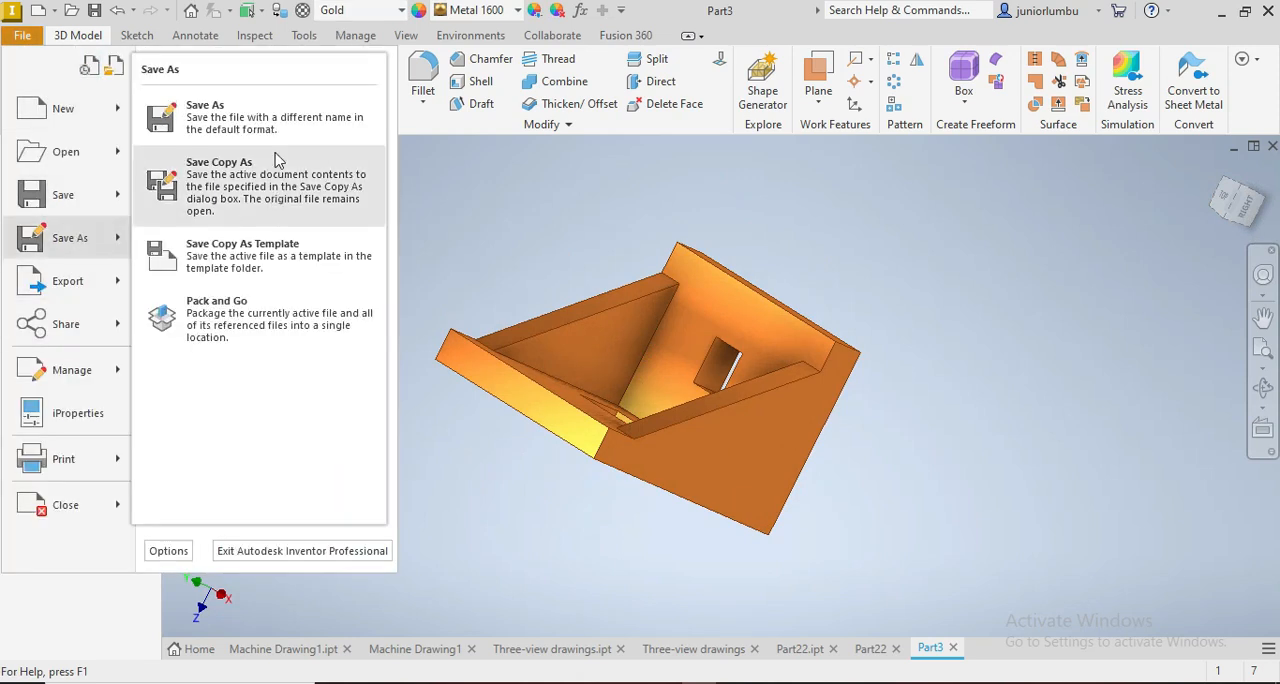
click(260, 112)
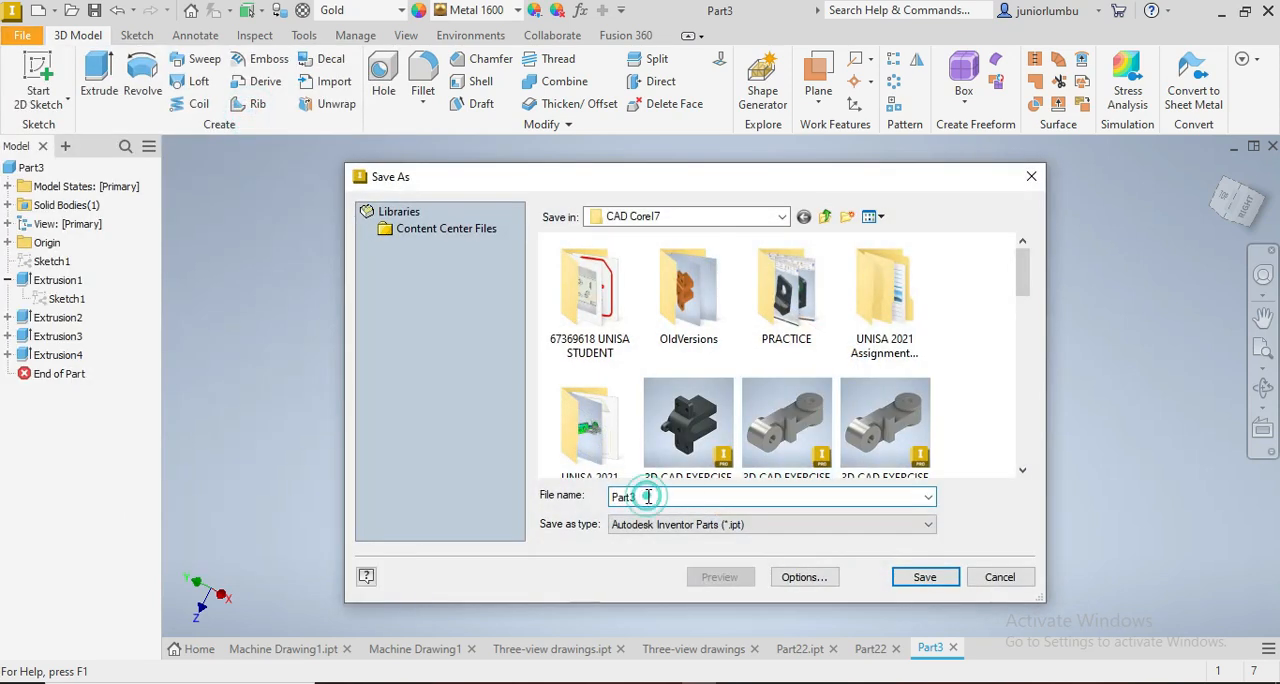
key(Return)
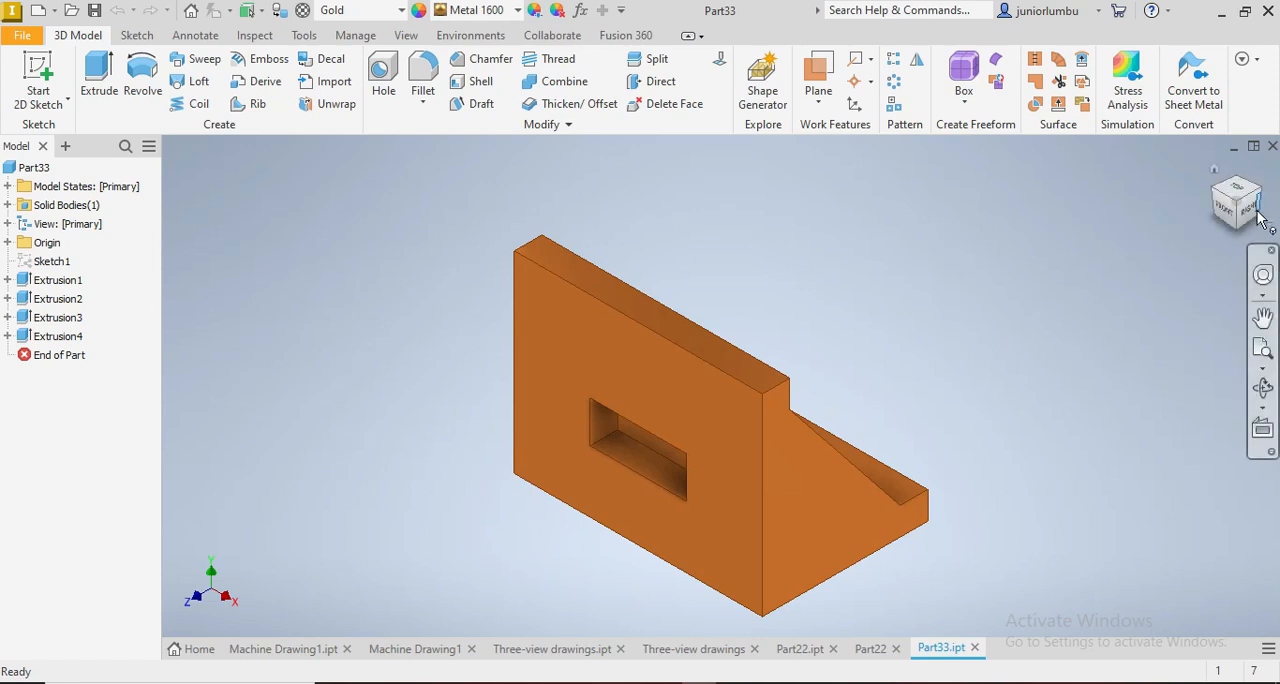
mouse_move(1241, 222)
mouse_down()
mouse_move(1206, 238)
mouse_move(1180, 285)
mouse_move(1192, 290)
mouse_move(1197, 245)
mouse_move(1220, 310)
mouse_up()
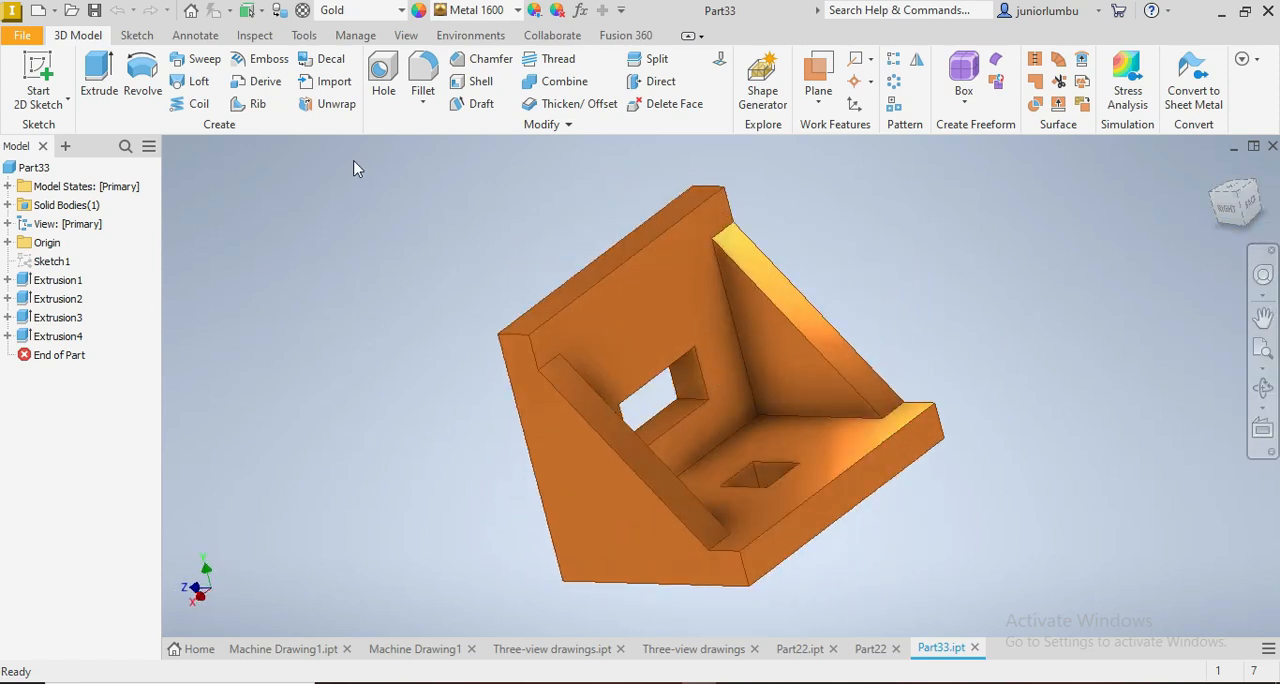
Step: Create a new drawing from the metric ANSI (mm).dwg template
click(40, 12)
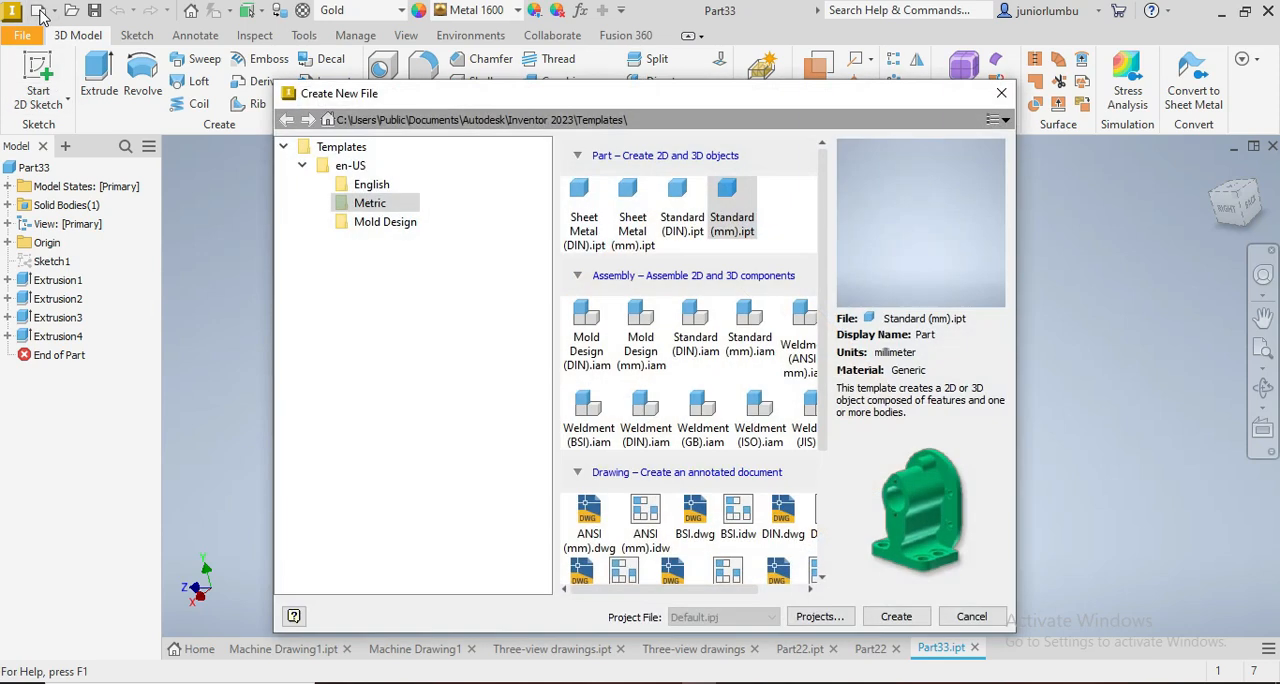
scroll(697, 445, down, 1)
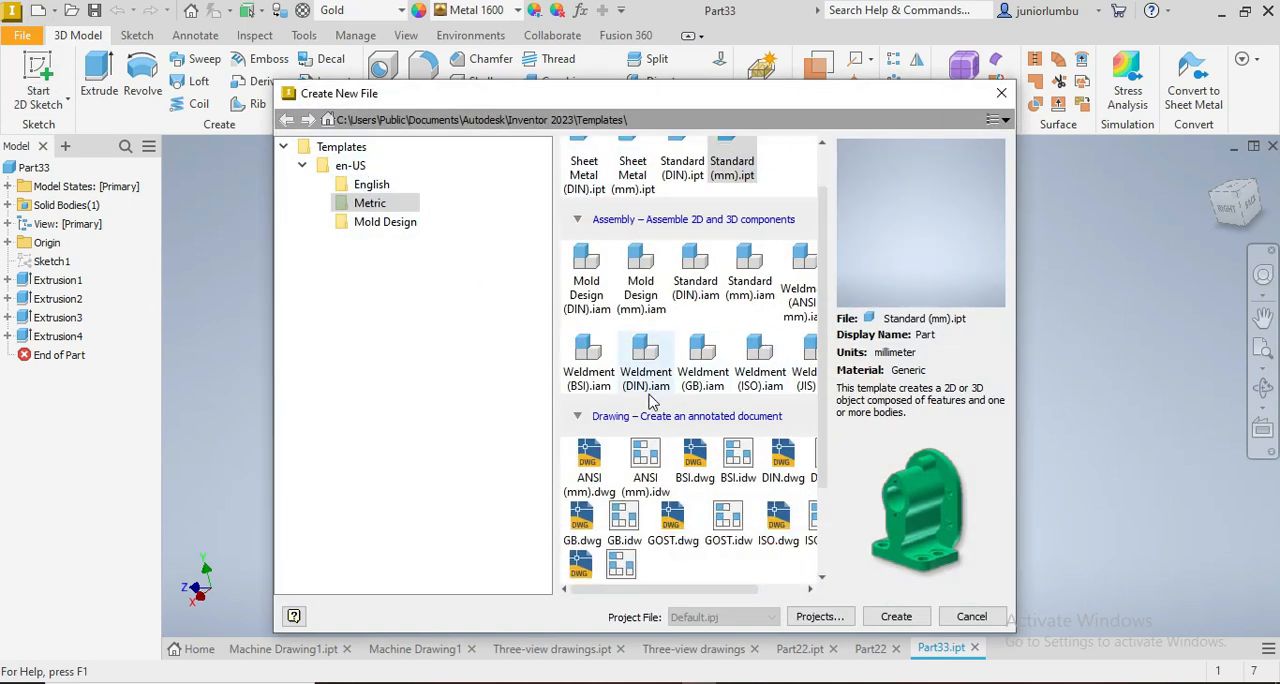
click(588, 465)
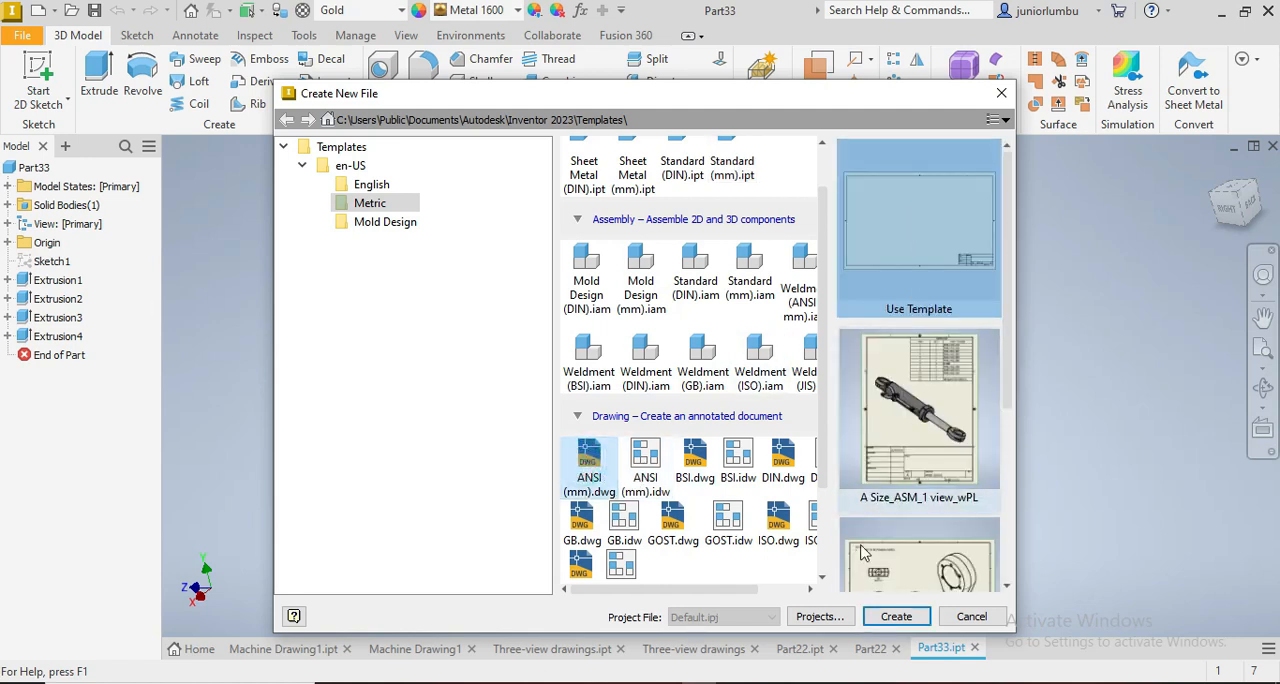
click(893, 616)
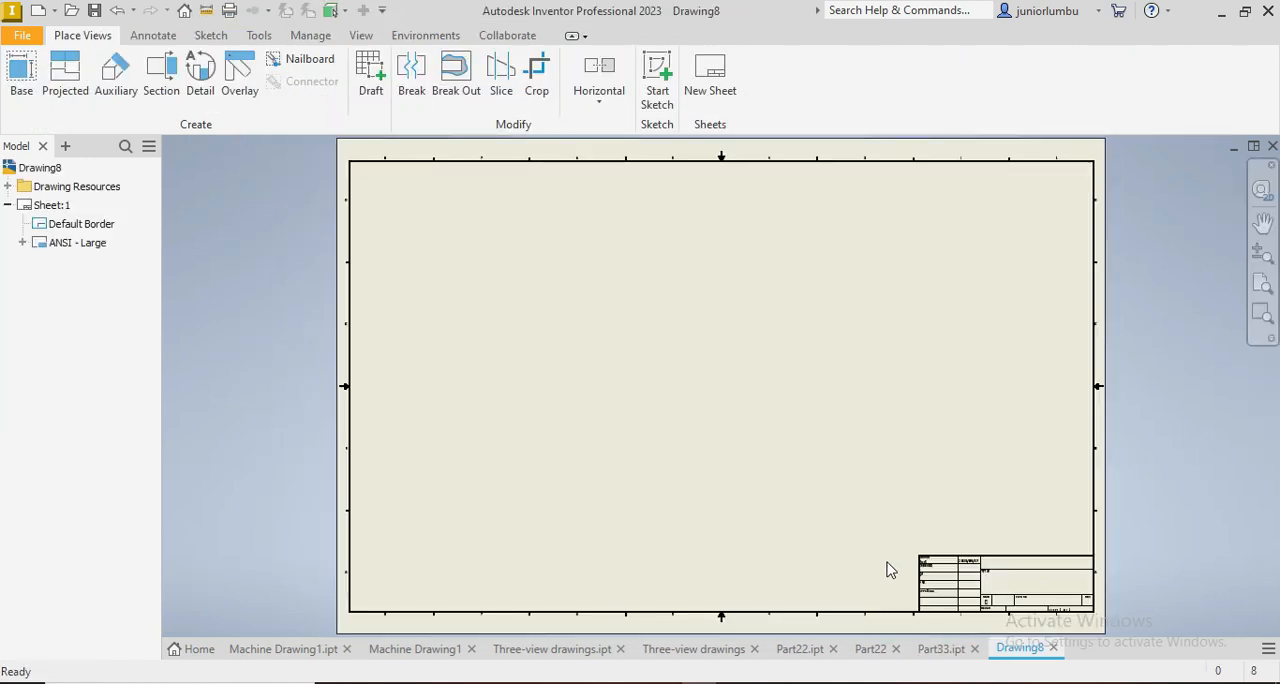
Step: Set up a base view of Part33.ipt in the sheet's upper left area with Top orientation and 2:1 scale
click(21, 70)
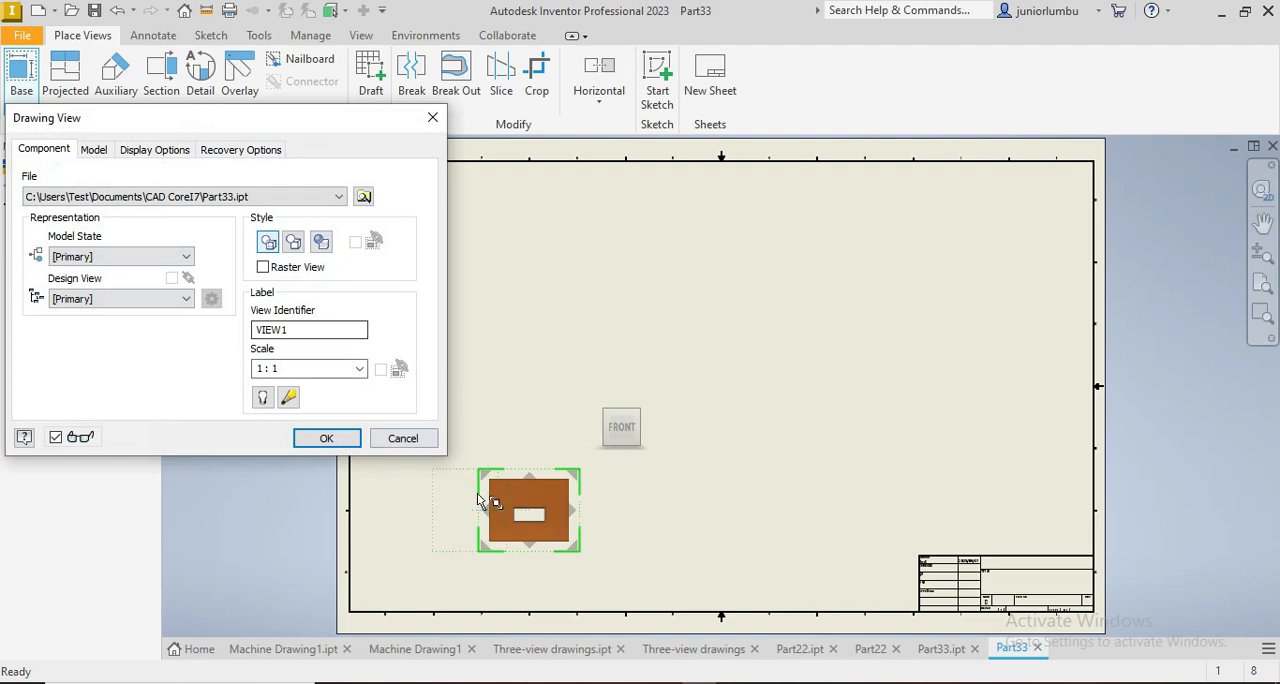
drag(525, 510, 540, 249)
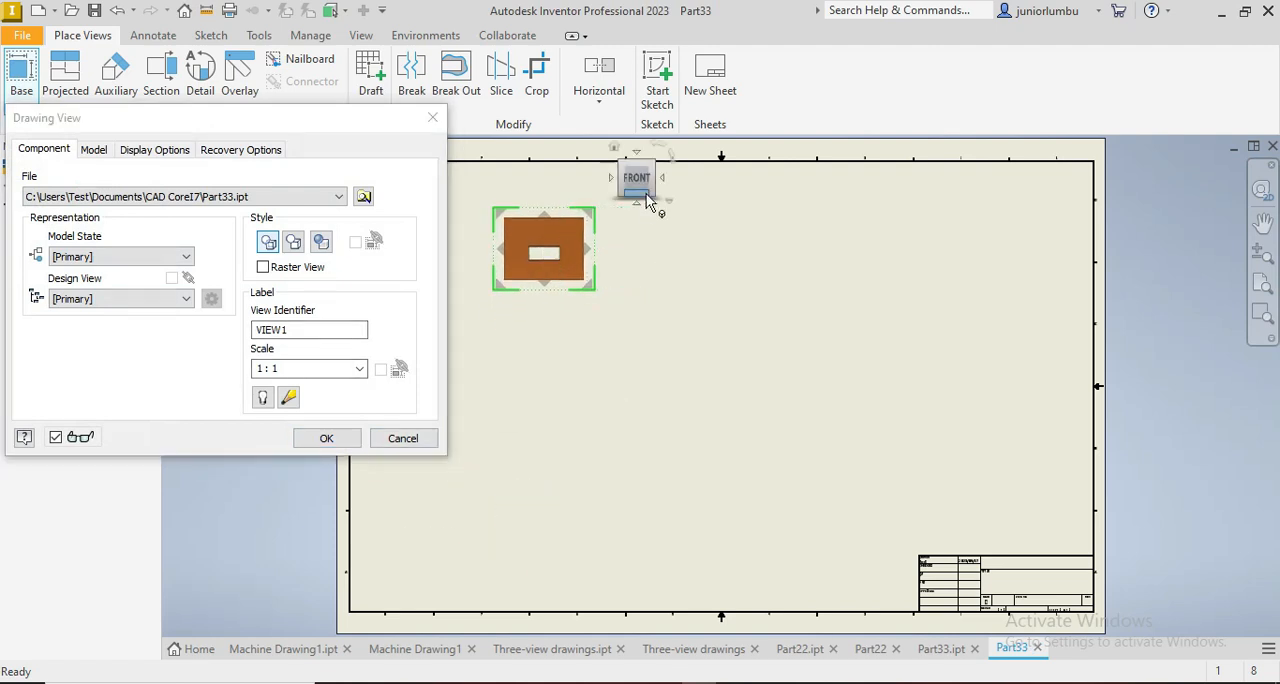
click(636, 155)
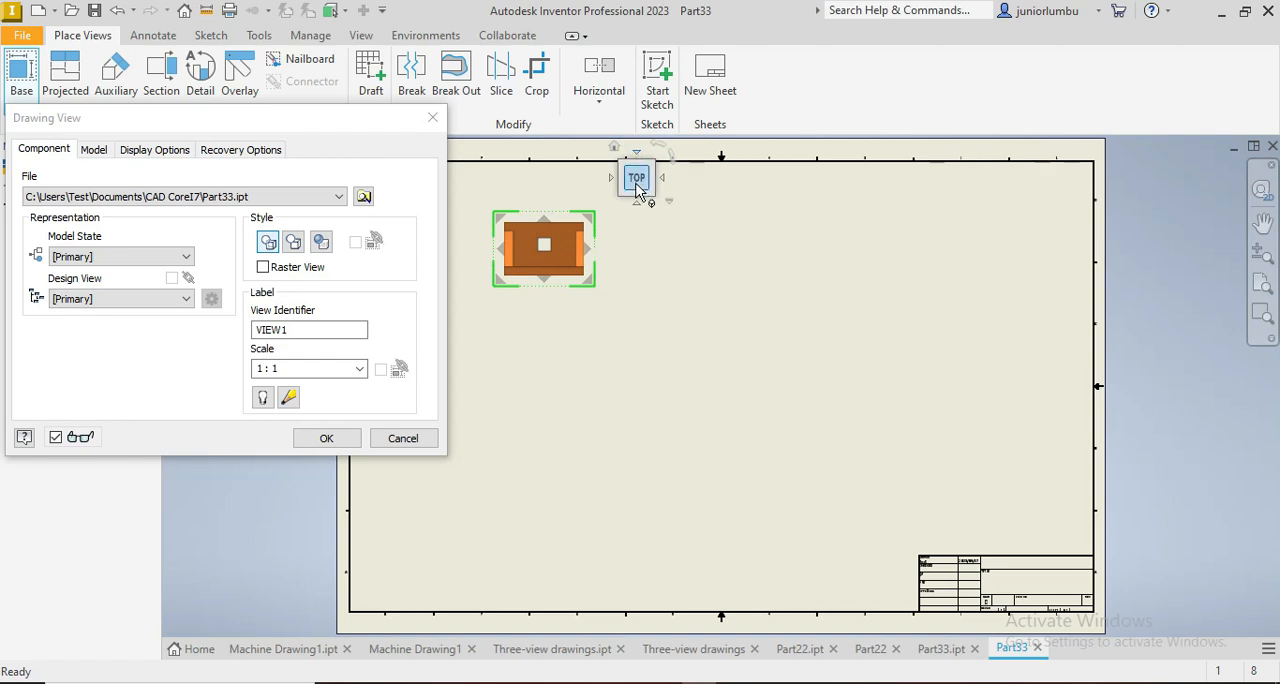
click(360, 369)
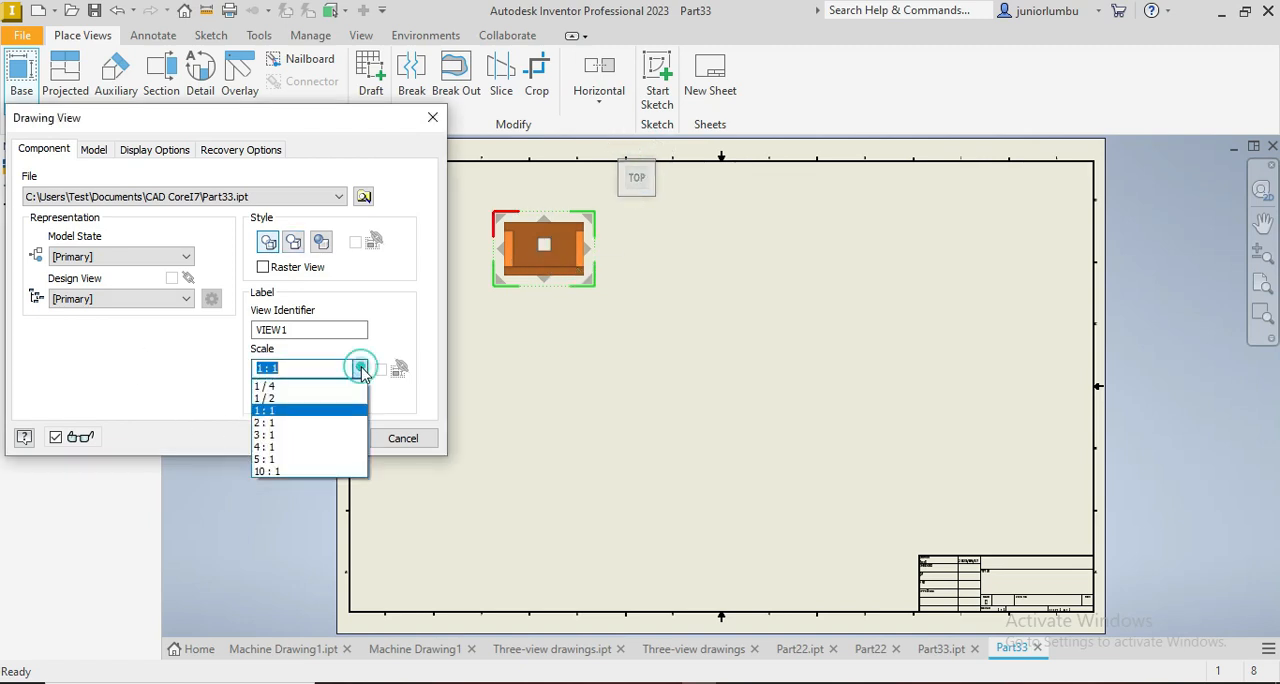
click(288, 421)
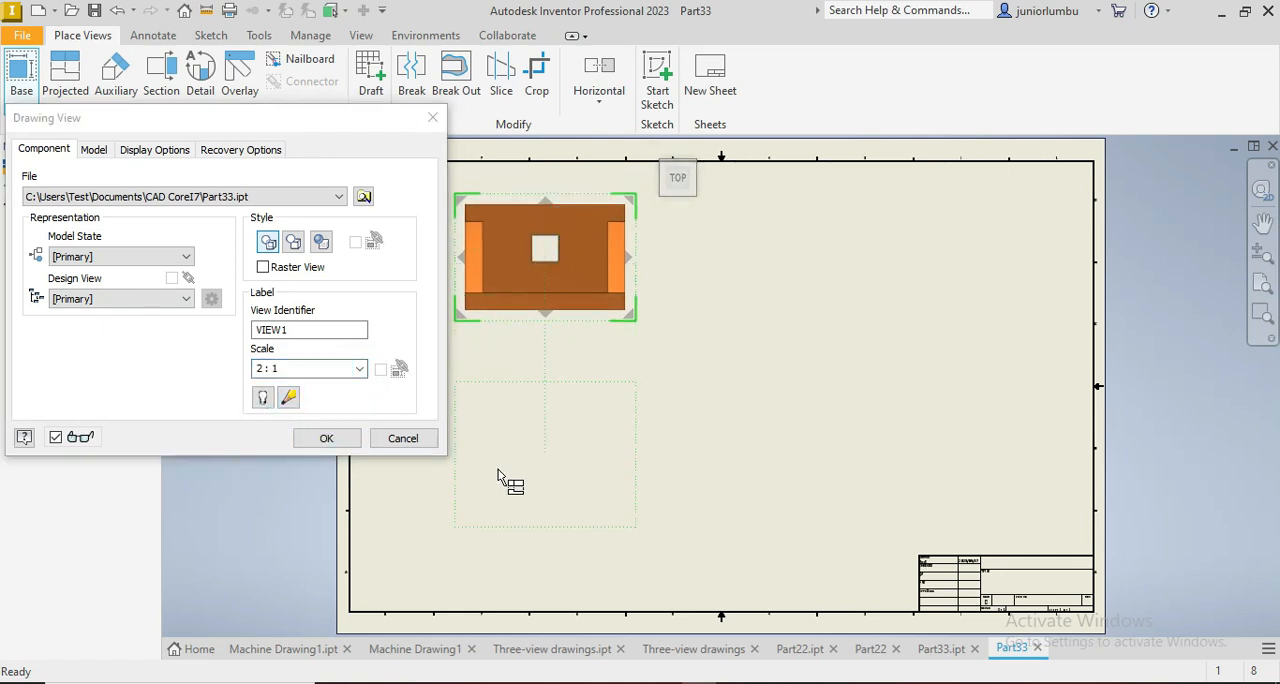
Step: Project a front view below the top view, a side view beside it and an isometric view diagonally, and create them all
click(505, 481)
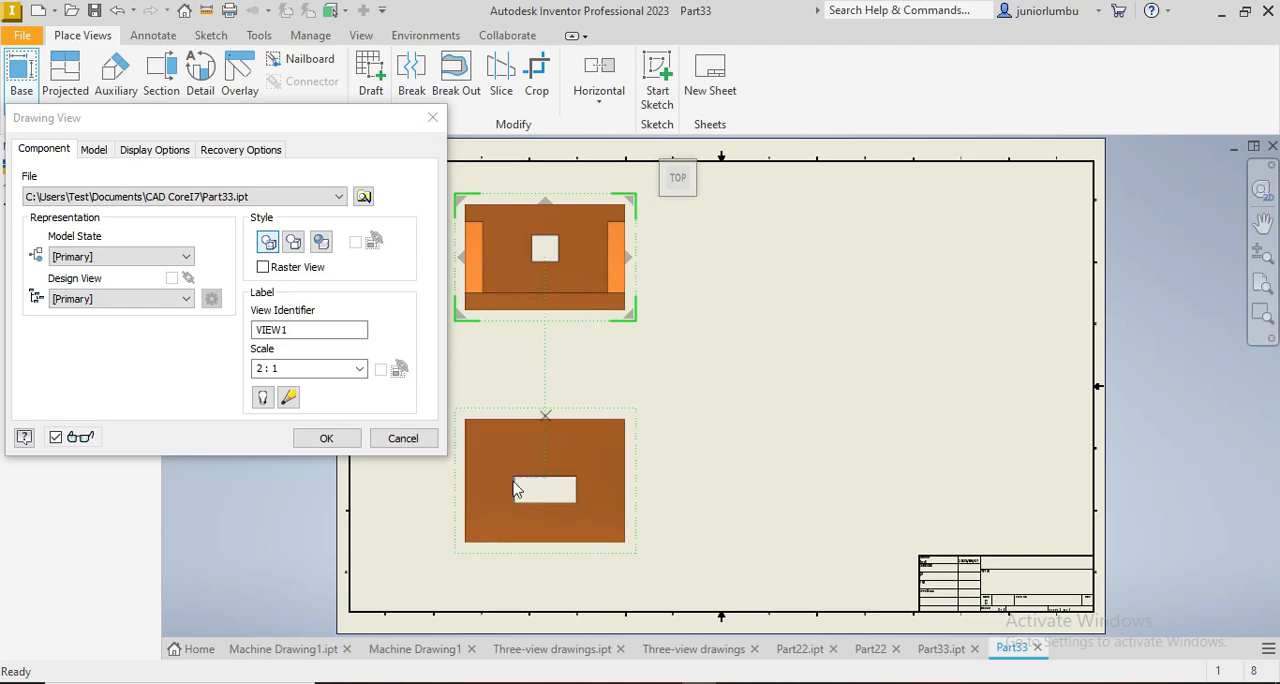
click(823, 266)
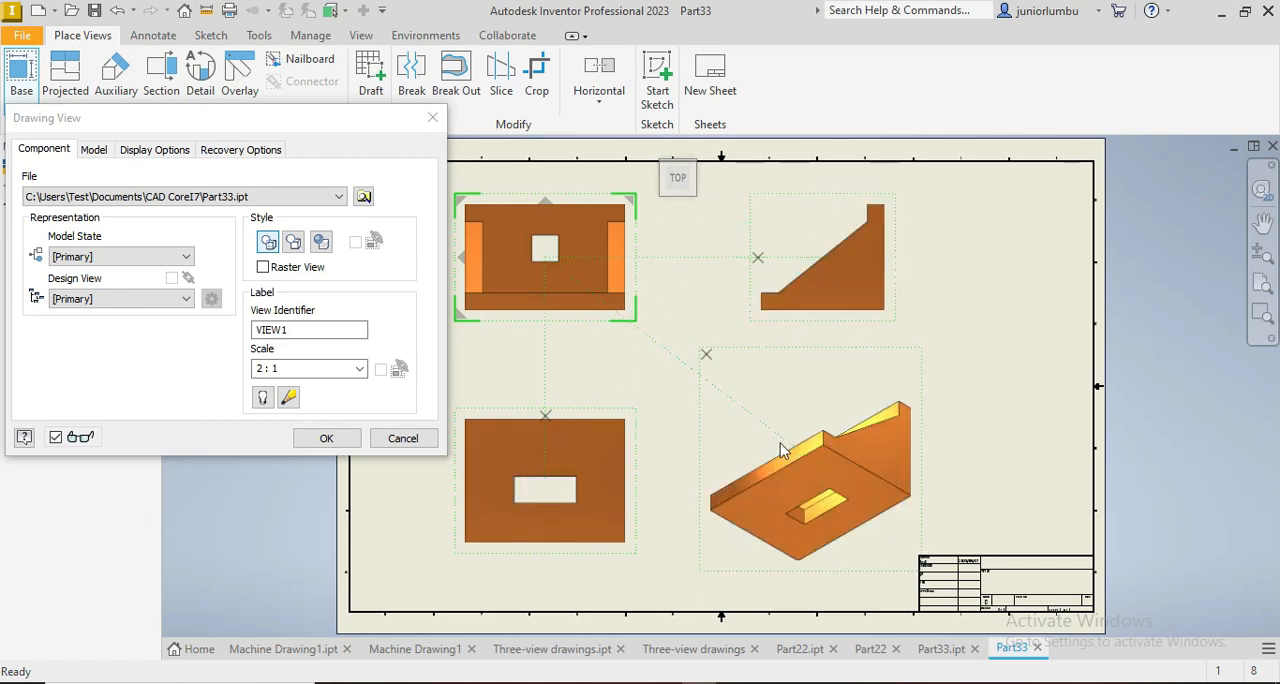
click(327, 437)
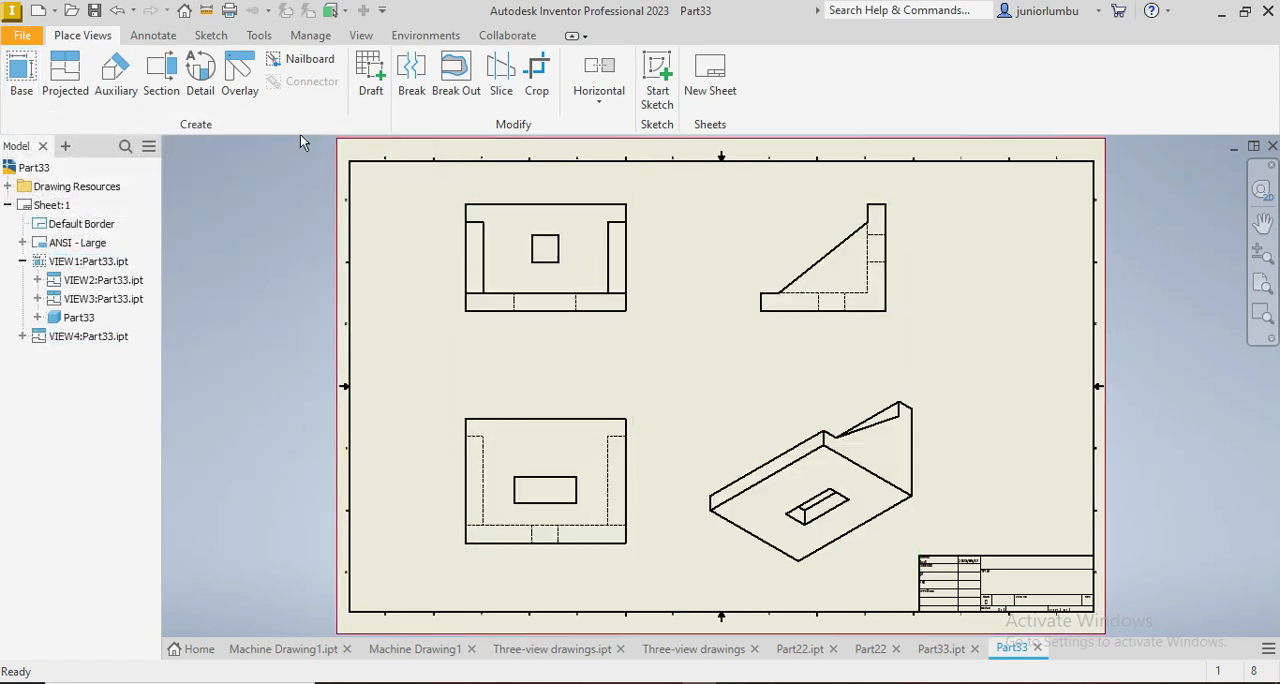
Step: Dimension the overall width of the upper-left view, placing the dimension below the view and keeping its default text
click(153, 35)
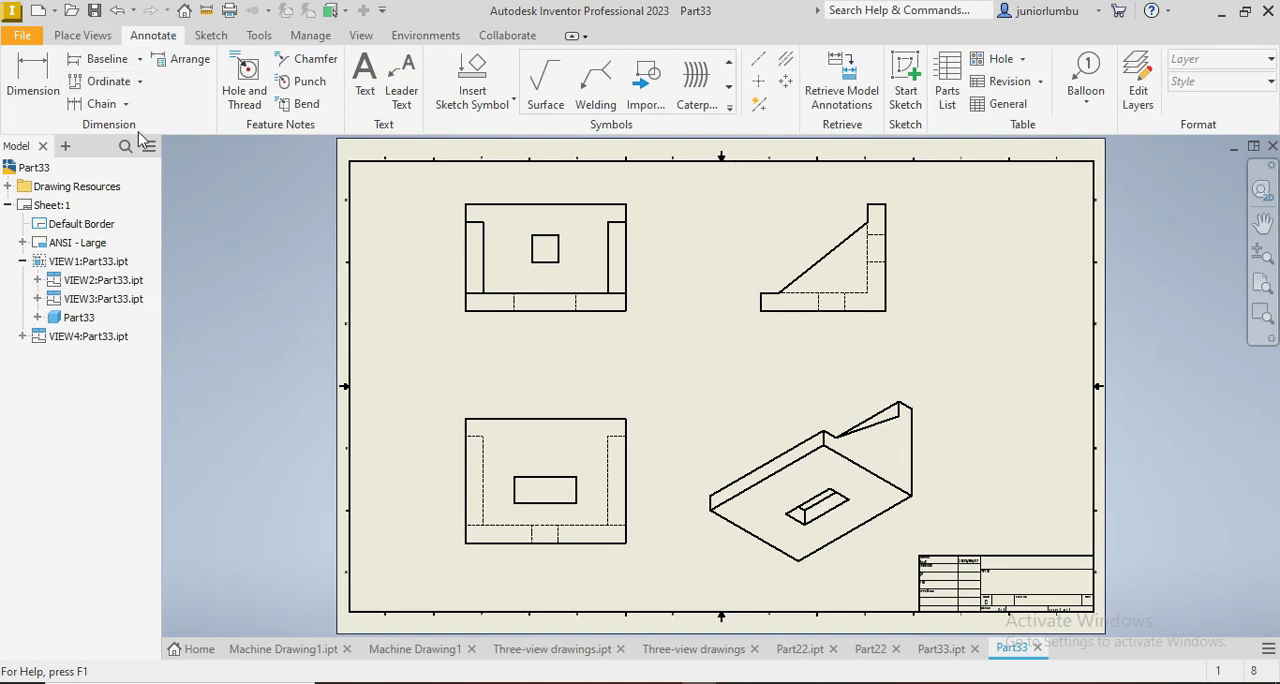
click(33, 78)
click(486, 312)
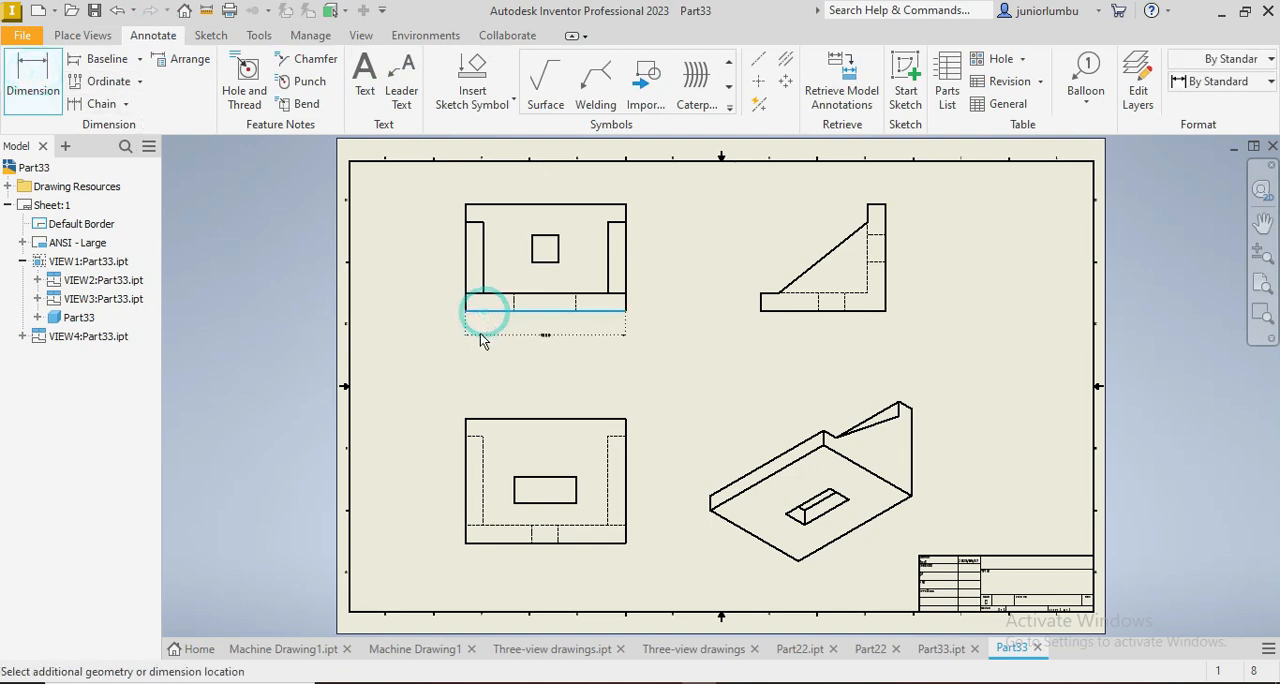
click(498, 331)
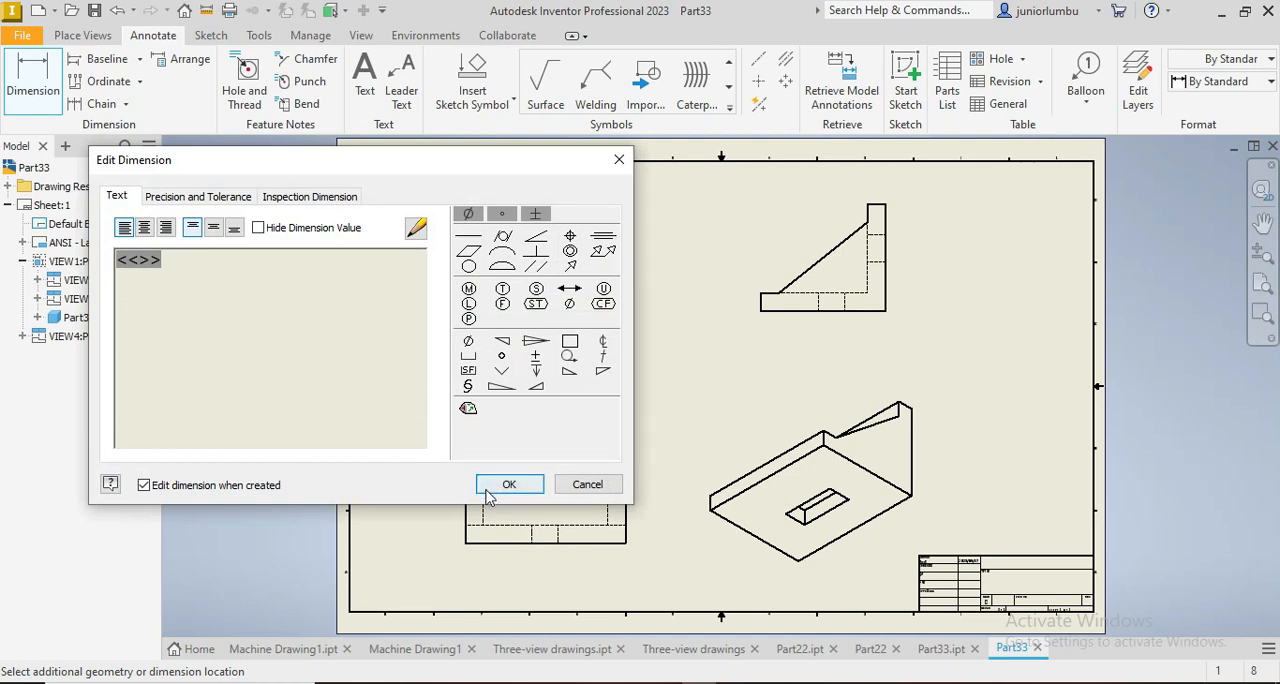
click(509, 485)
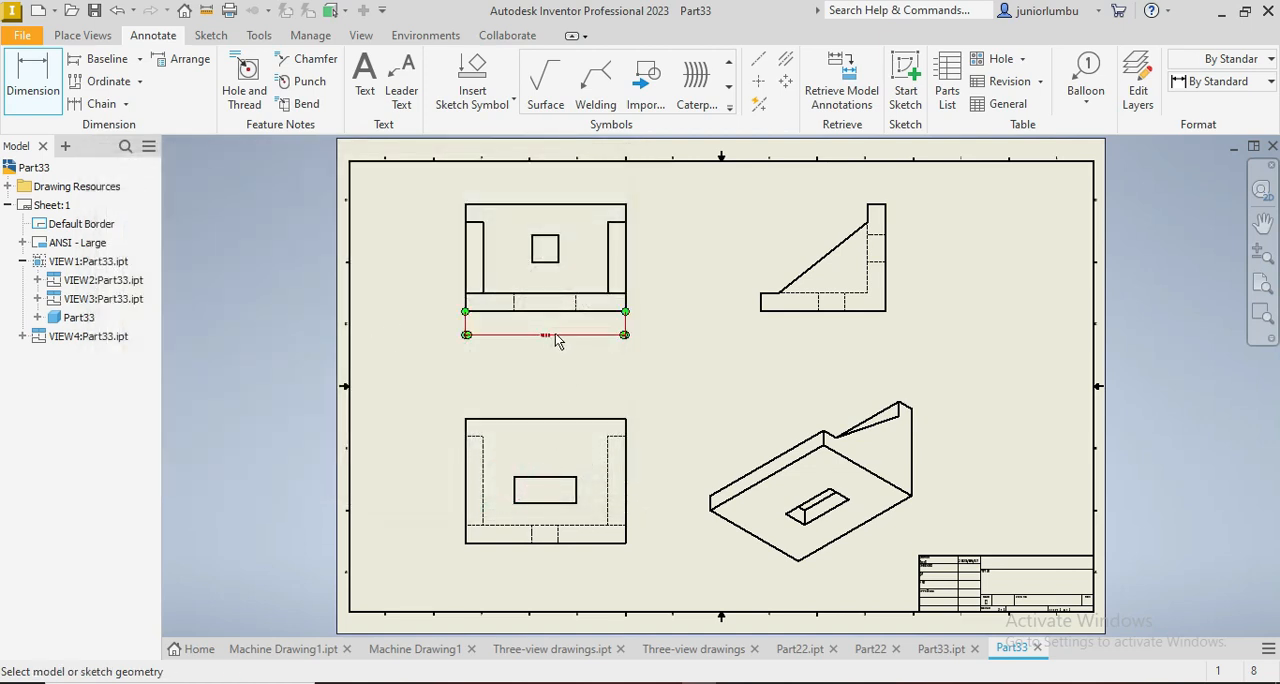
Step: Set the Note Text (ANSI) text style to the Arial font with 12 mm text height and save the style
click(310, 35)
click(299, 97)
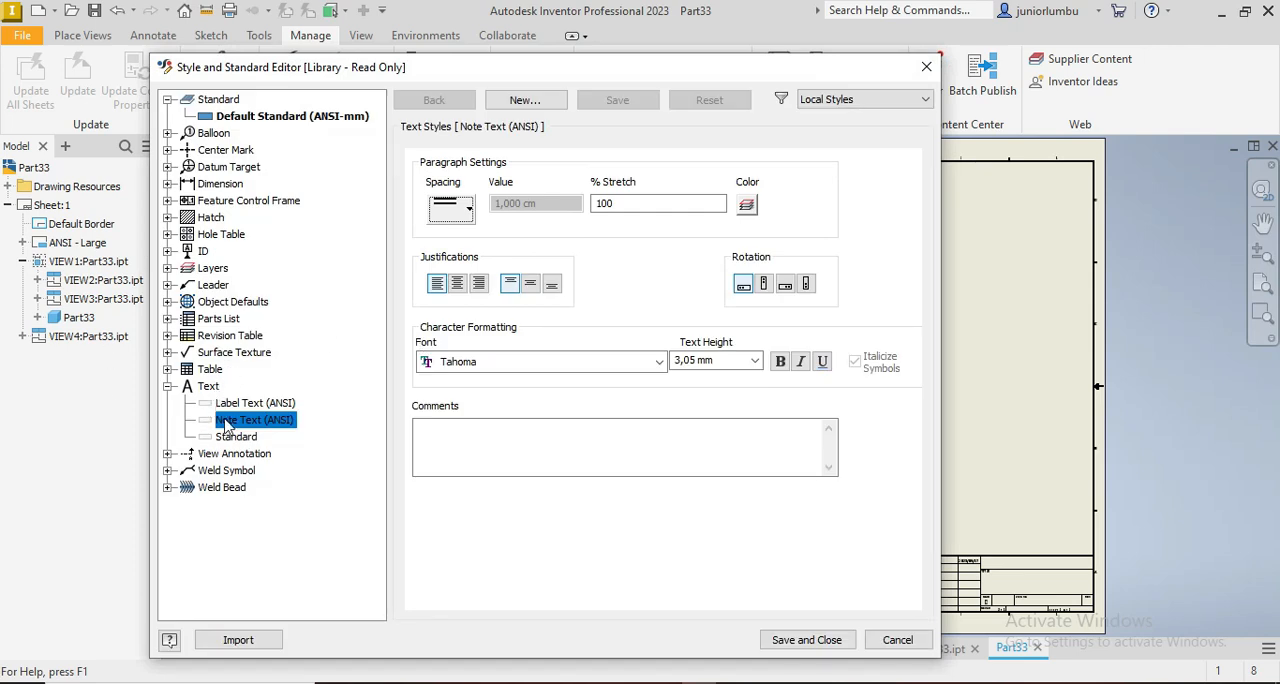
click(480, 362)
text(ar)
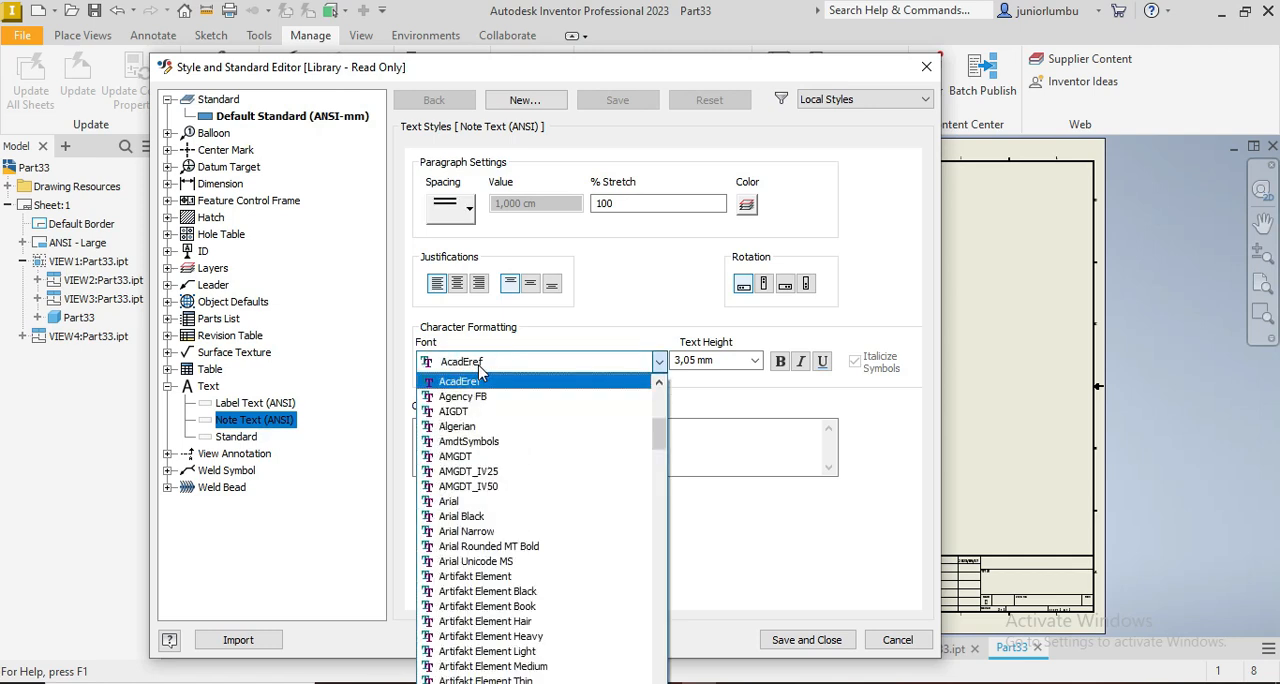
click(462, 502)
click(702, 362)
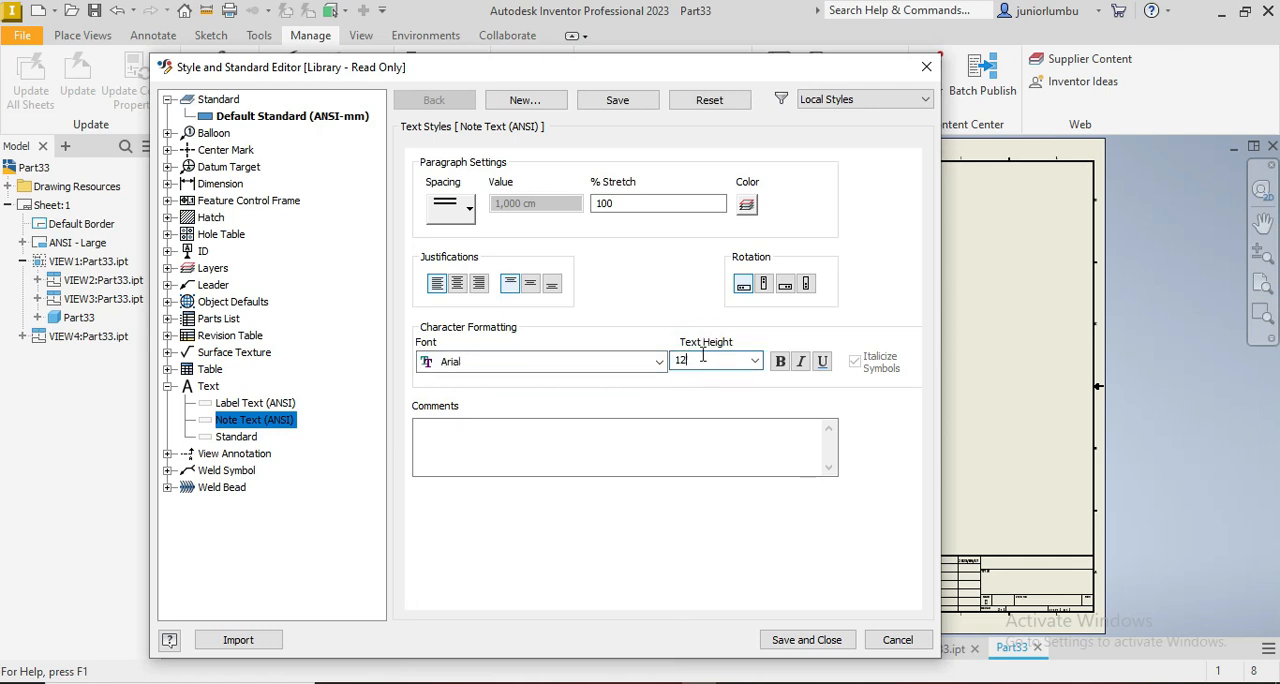
click(618, 102)
mouse_move(671, 72)
mouse_down()
mouse_move(915, 621)
mouse_move(920, 169)
mouse_move(670, 135)
mouse_move(678, 68)
mouse_up()
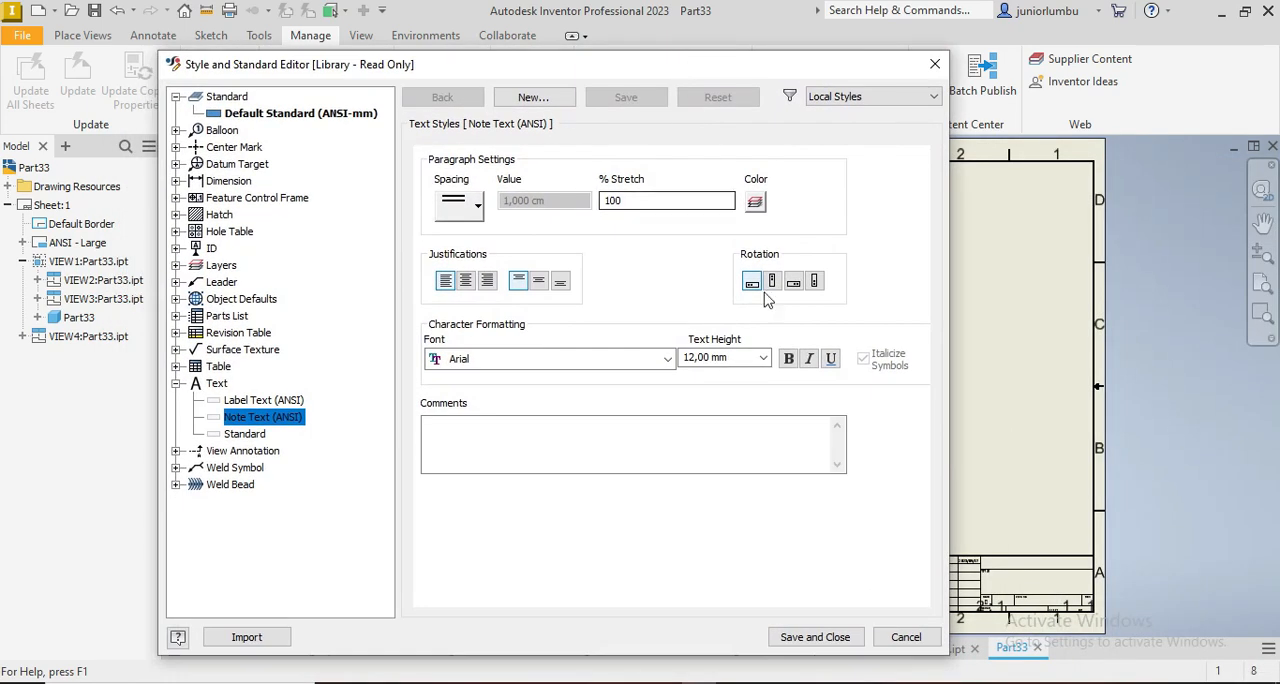
click(834, 639)
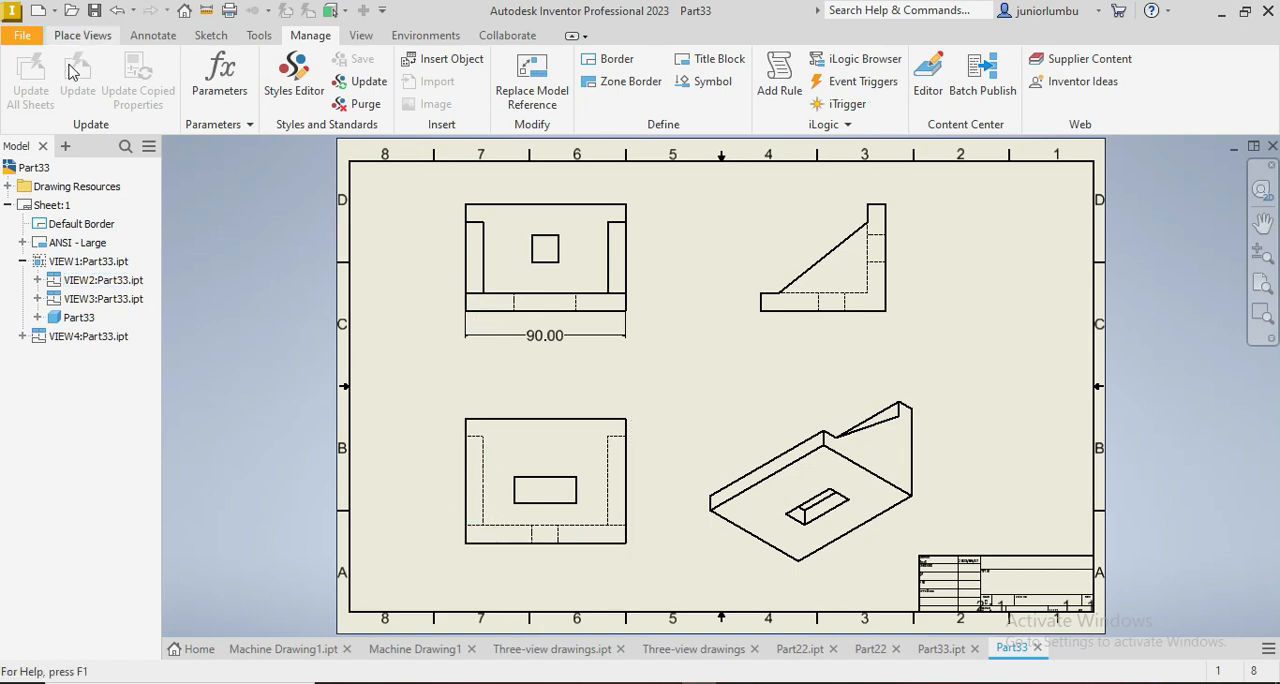
click(361, 35)
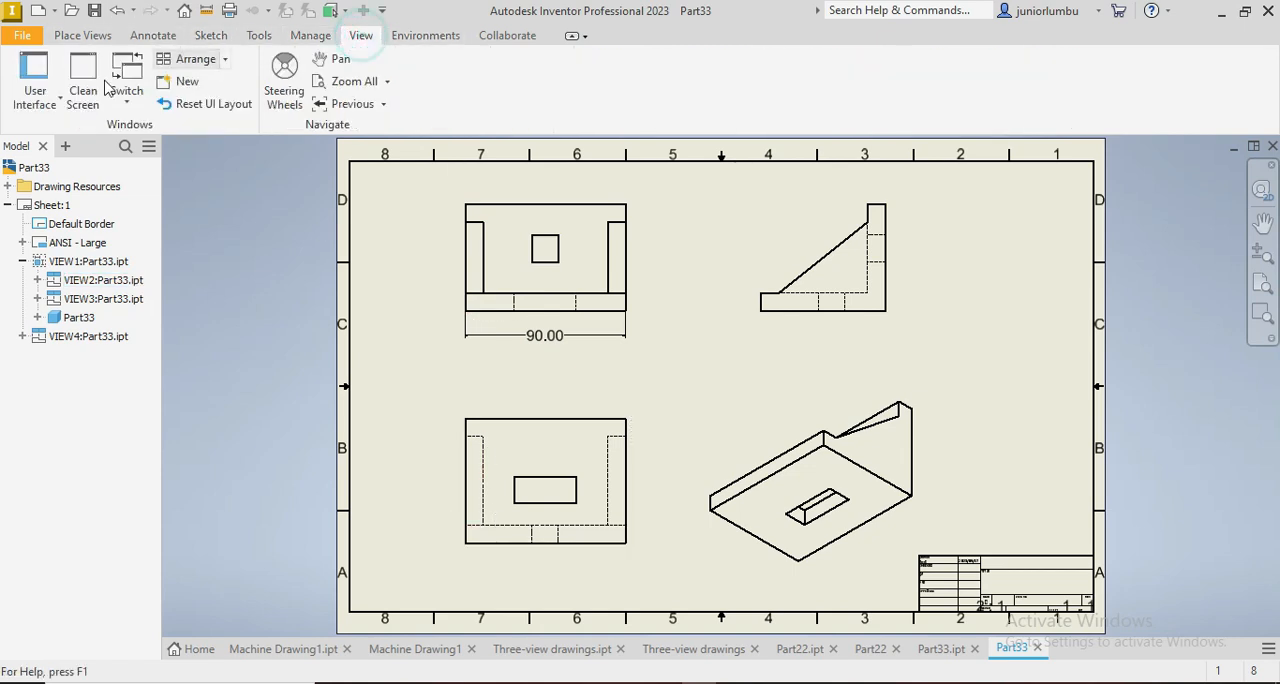
click(82, 35)
click(214, 36)
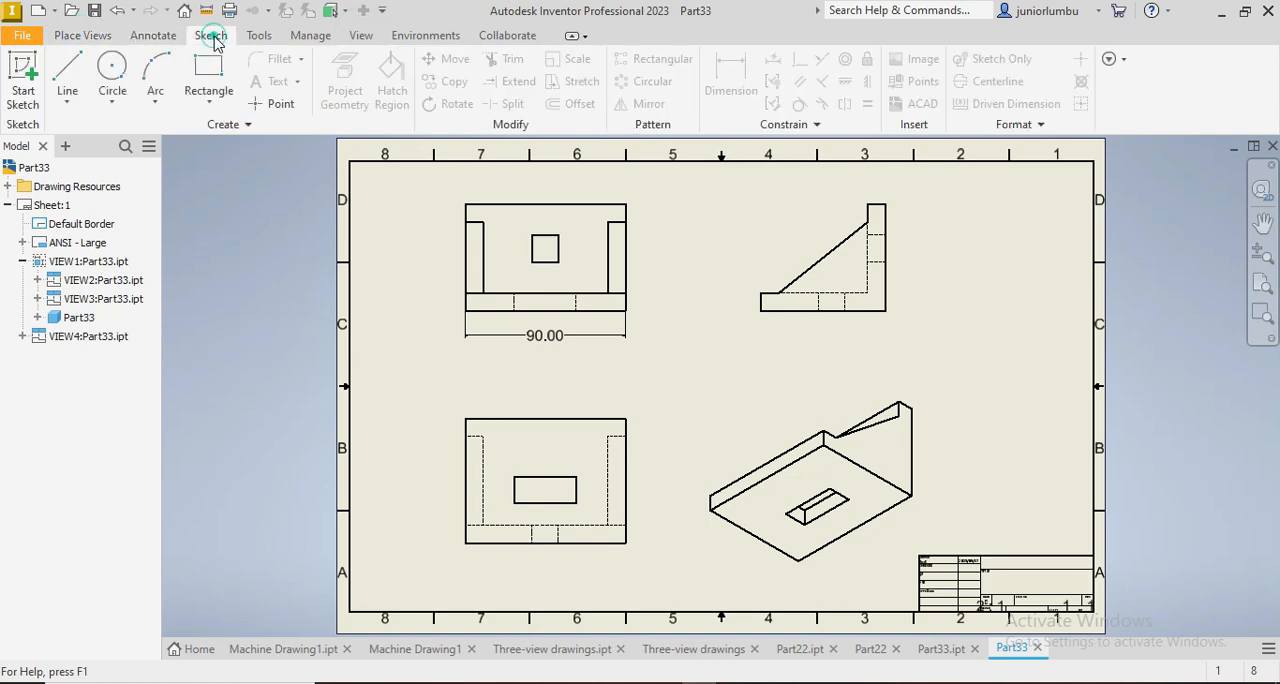
click(310, 35)
click(361, 35)
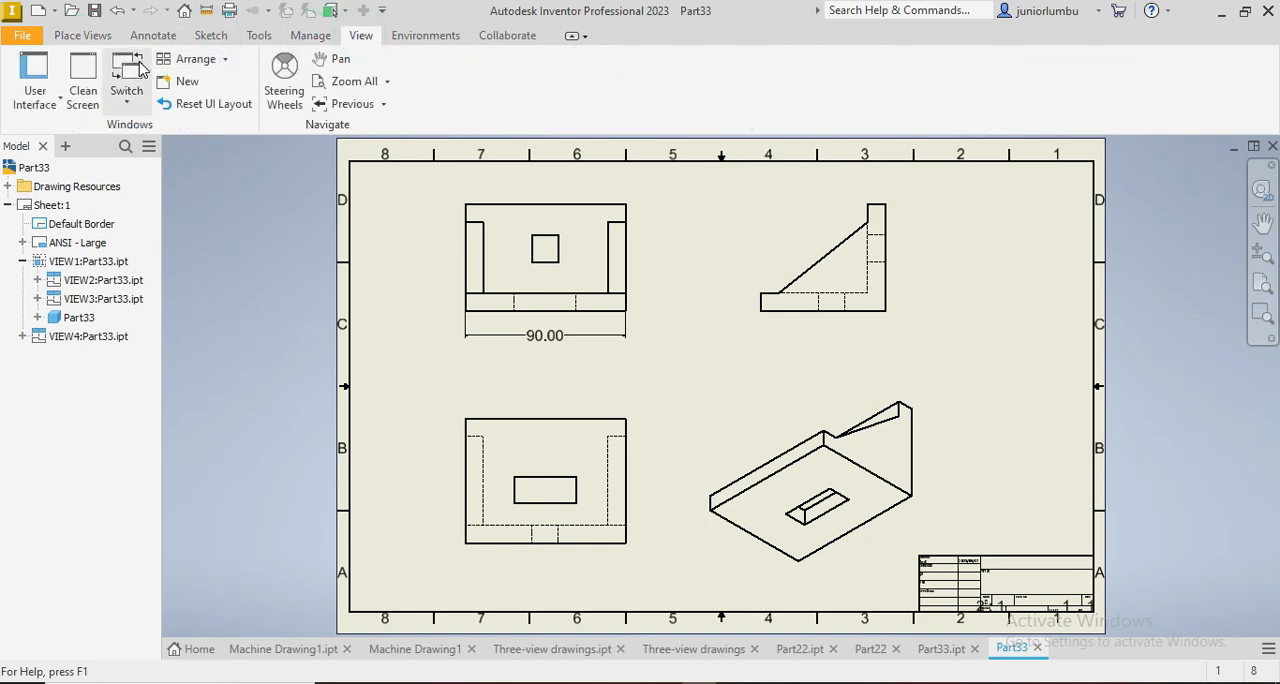
Step: Dimension the overall height of the upper-left view between its top and bottom edges, placing the dimension to its left
click(153, 35)
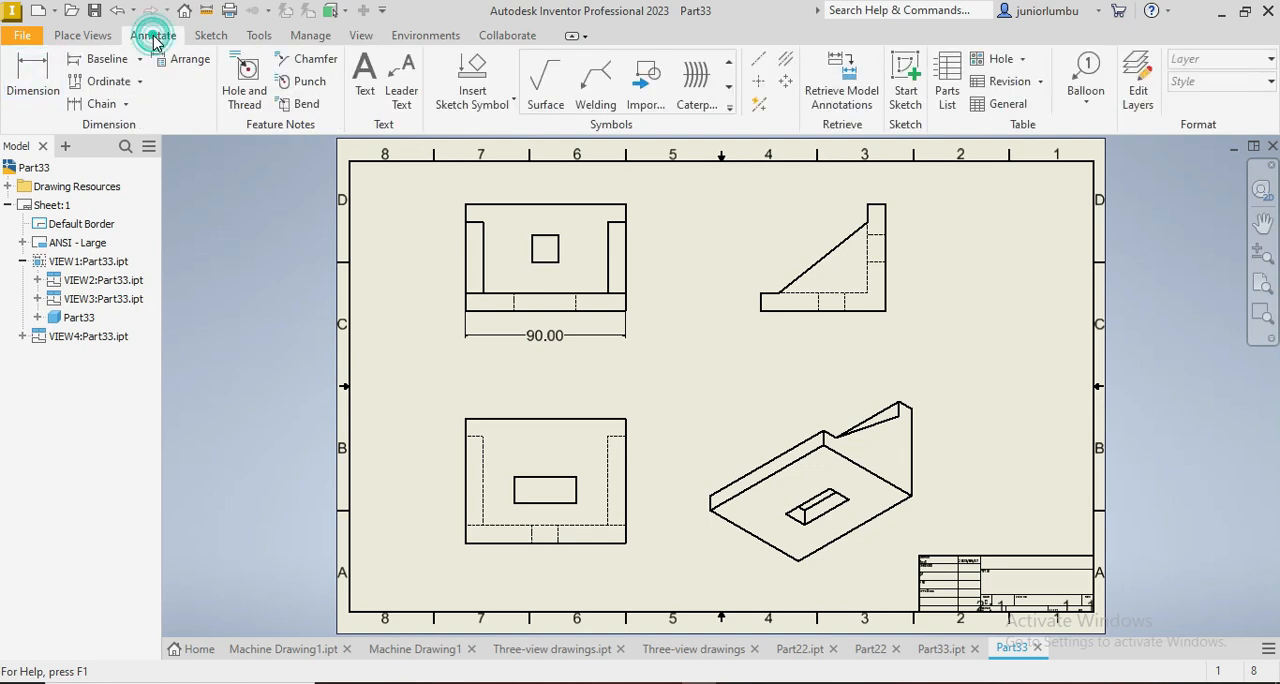
click(33, 80)
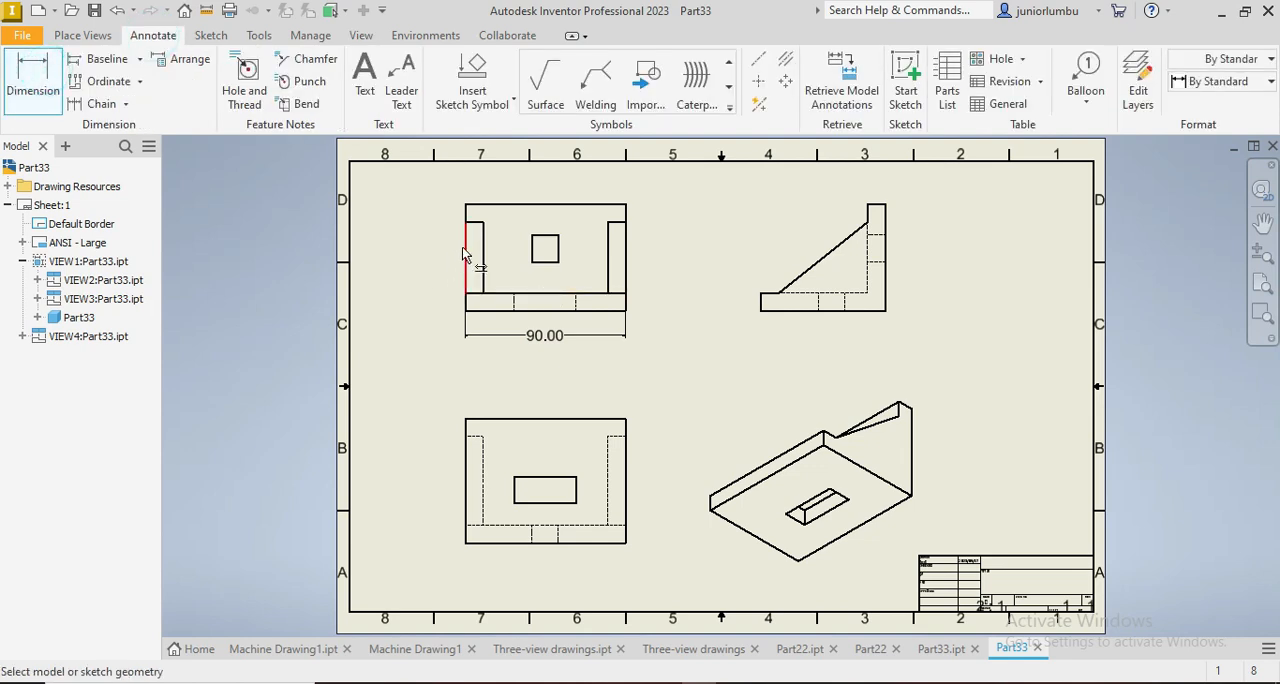
click(491, 205)
click(483, 310)
click(420, 274)
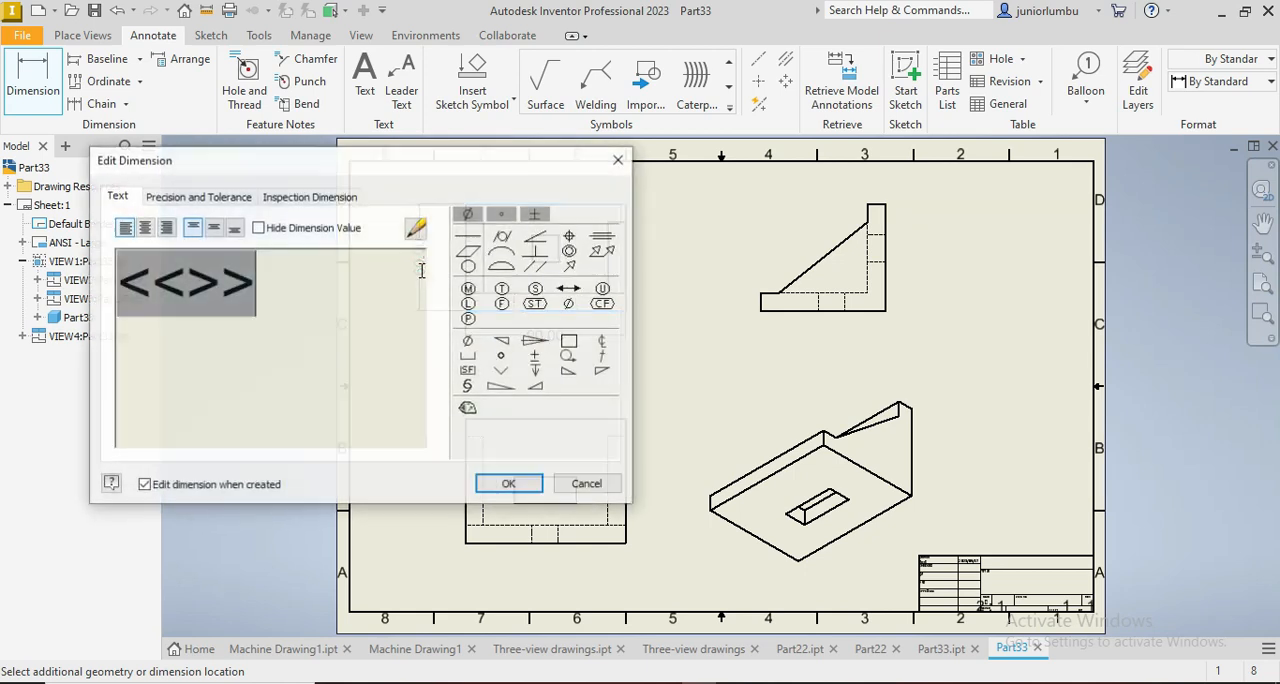
click(509, 484)
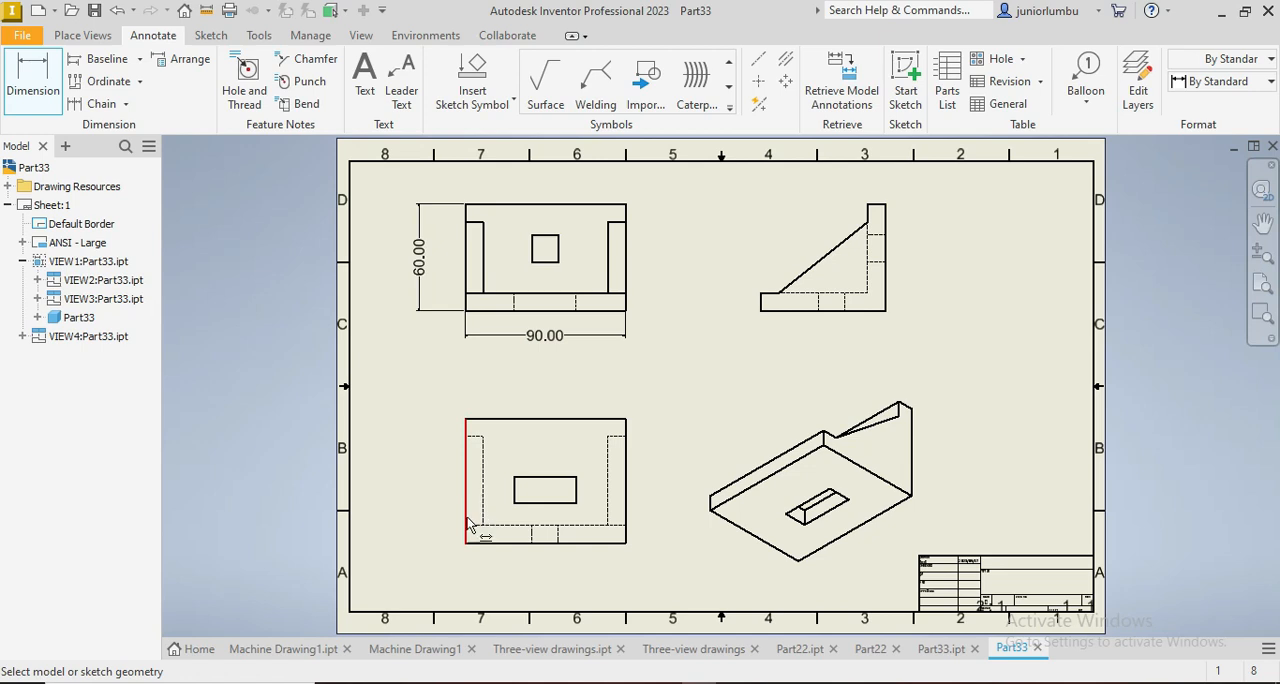
Step: Dimension the overall height of the lower-left view between its outer horizontal edges, placing the dimension to its left
click(500, 419)
click(491, 542)
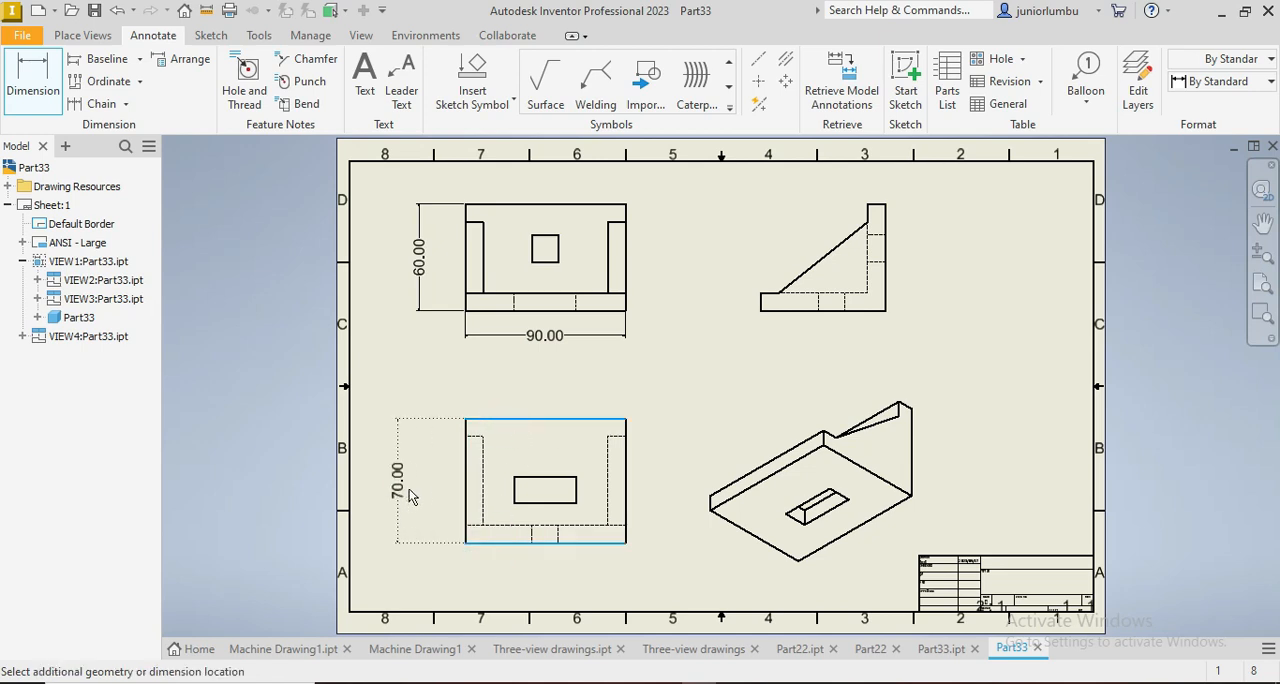
click(426, 488)
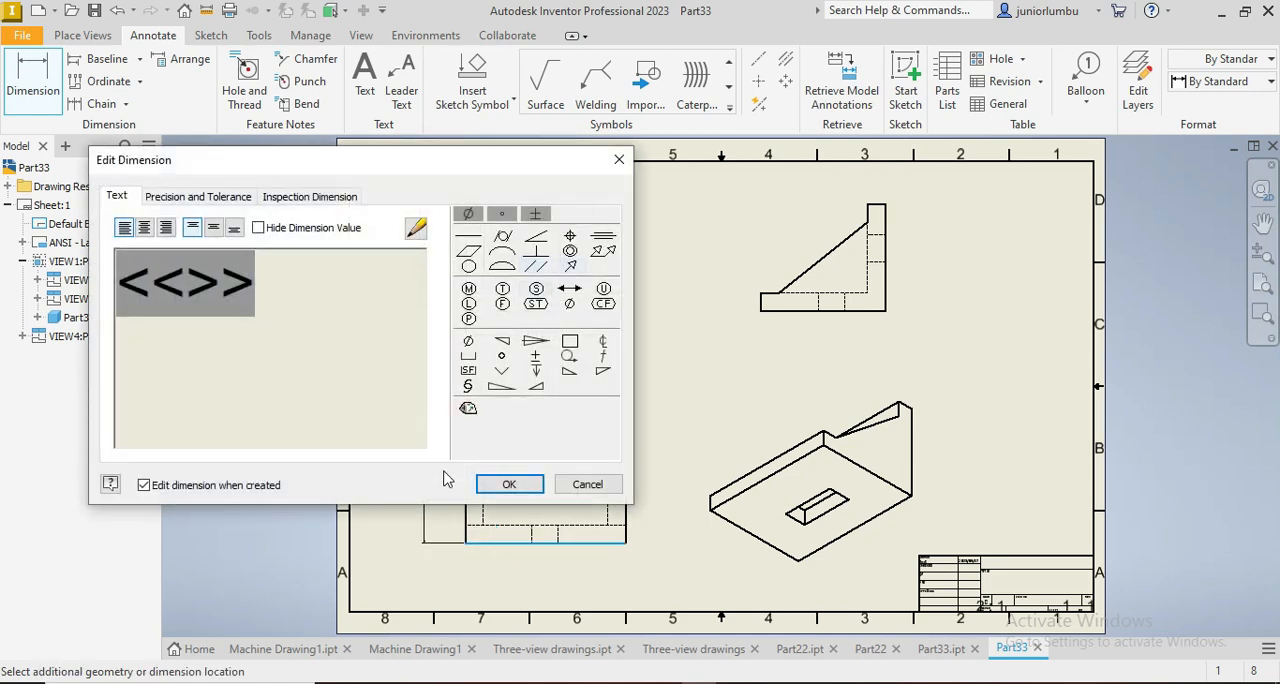
click(509, 484)
Step: Dimension the length of the rectangular slot in the lower-left view, placing the dimension above the slot
click(547, 478)
click(539, 453)
click(505, 481)
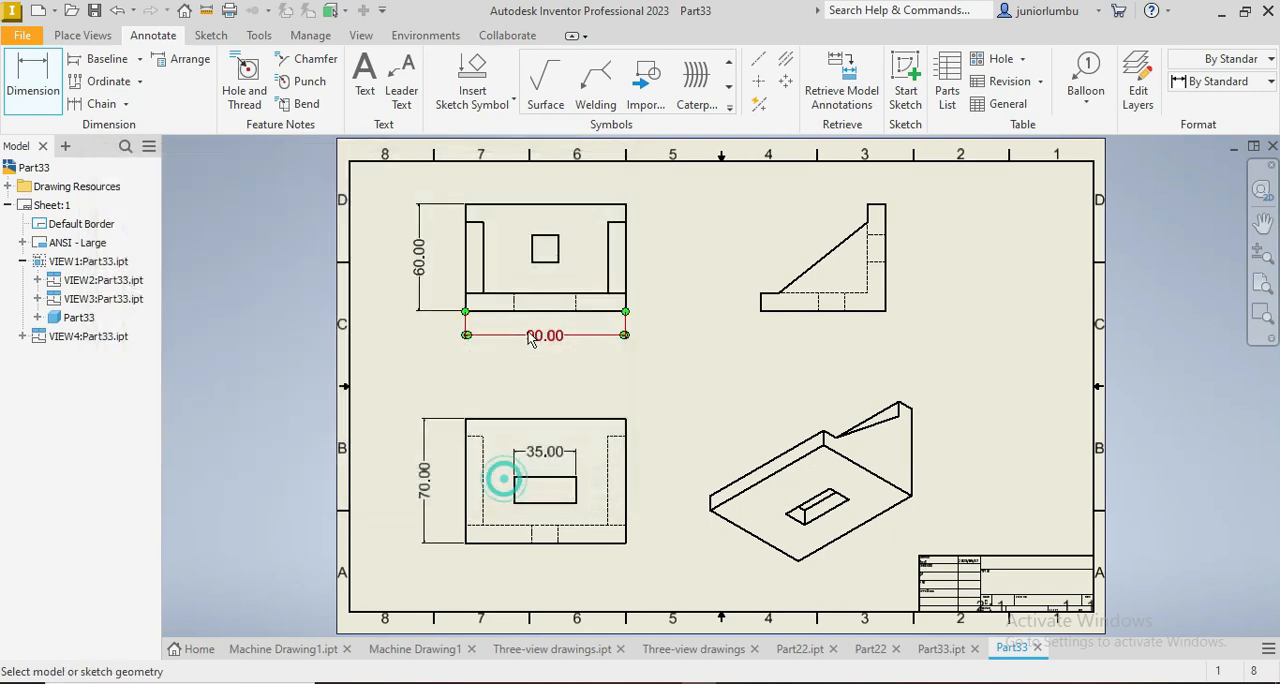
Step: Dimension the height of the square hole in the upper-left view, placing the dimension to the right of the hole
click(558, 250)
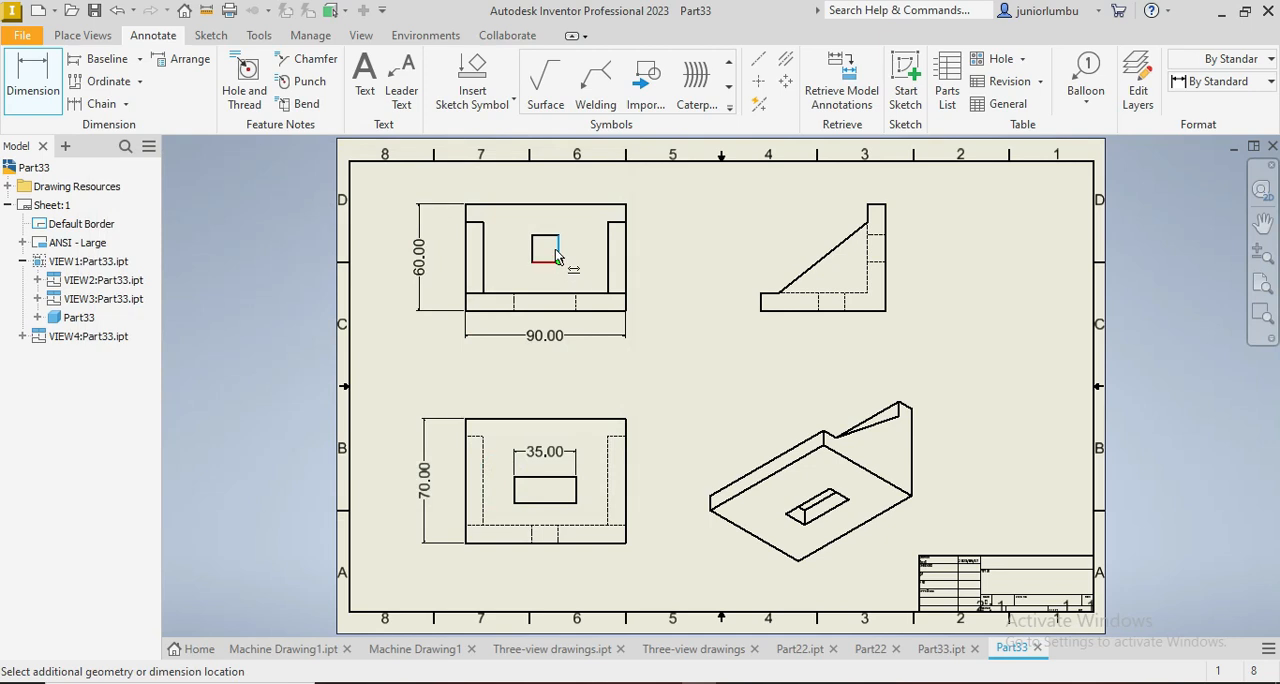
scroll(543, 250, up, 3)
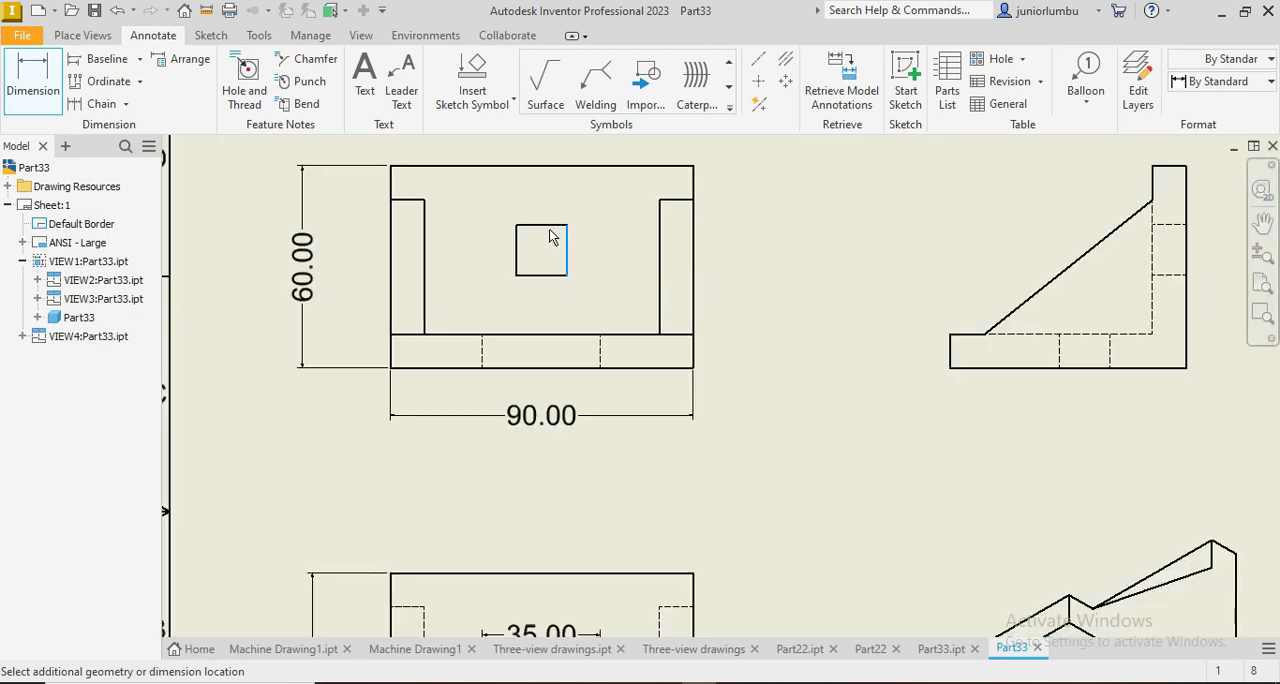
click(594, 240)
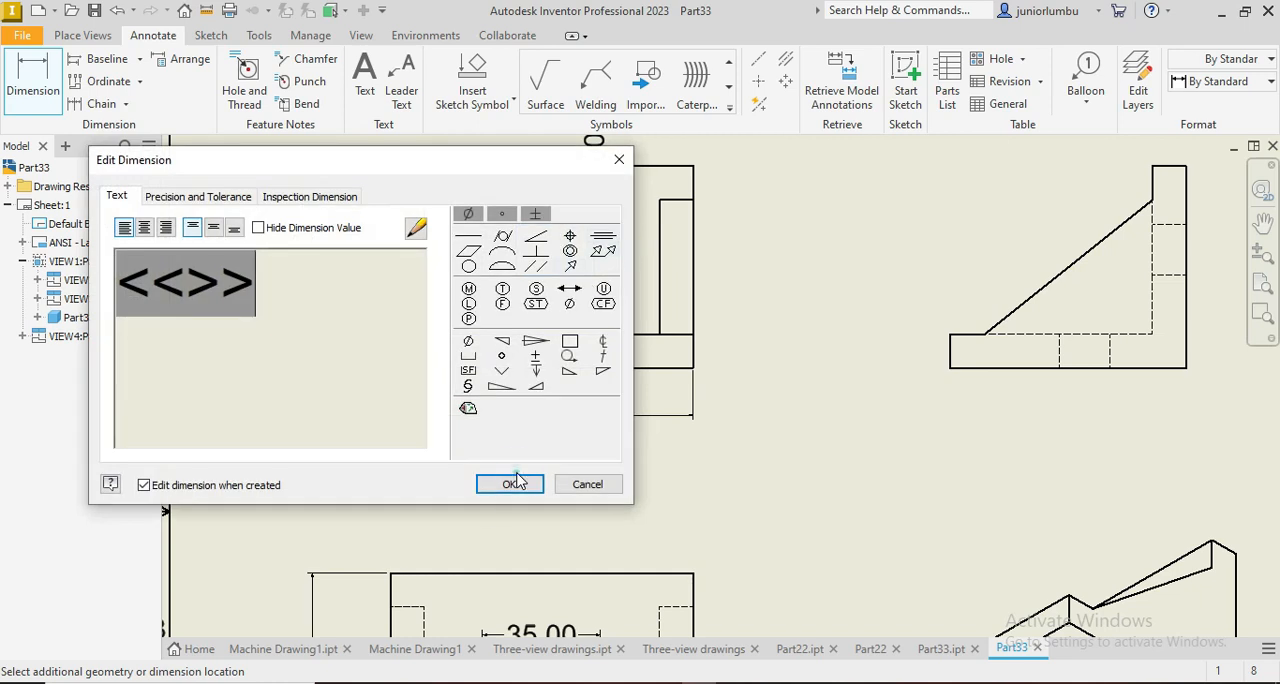
click(512, 484)
Step: Look over the whole drawing sheet, checking the layout of the four views and the placed dimensions
scroll(586, 471, down, 5)
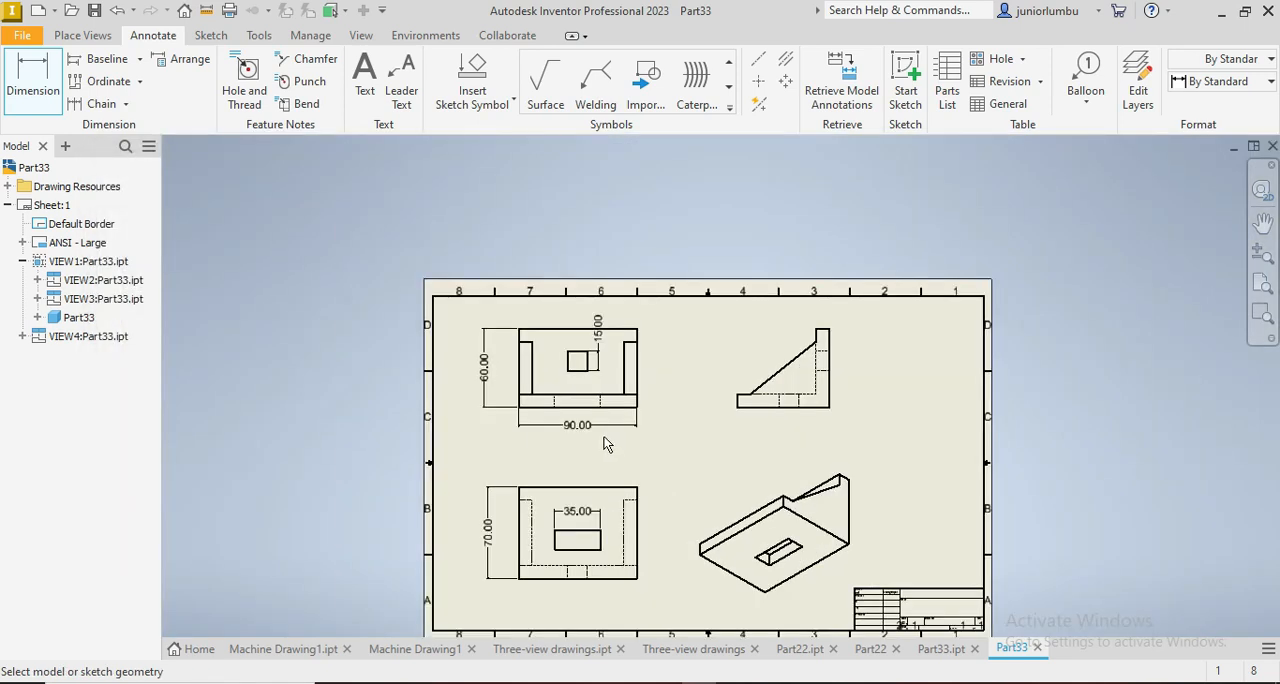
scroll(549, 434, up, 2)
scroll(560, 470, down, 3)
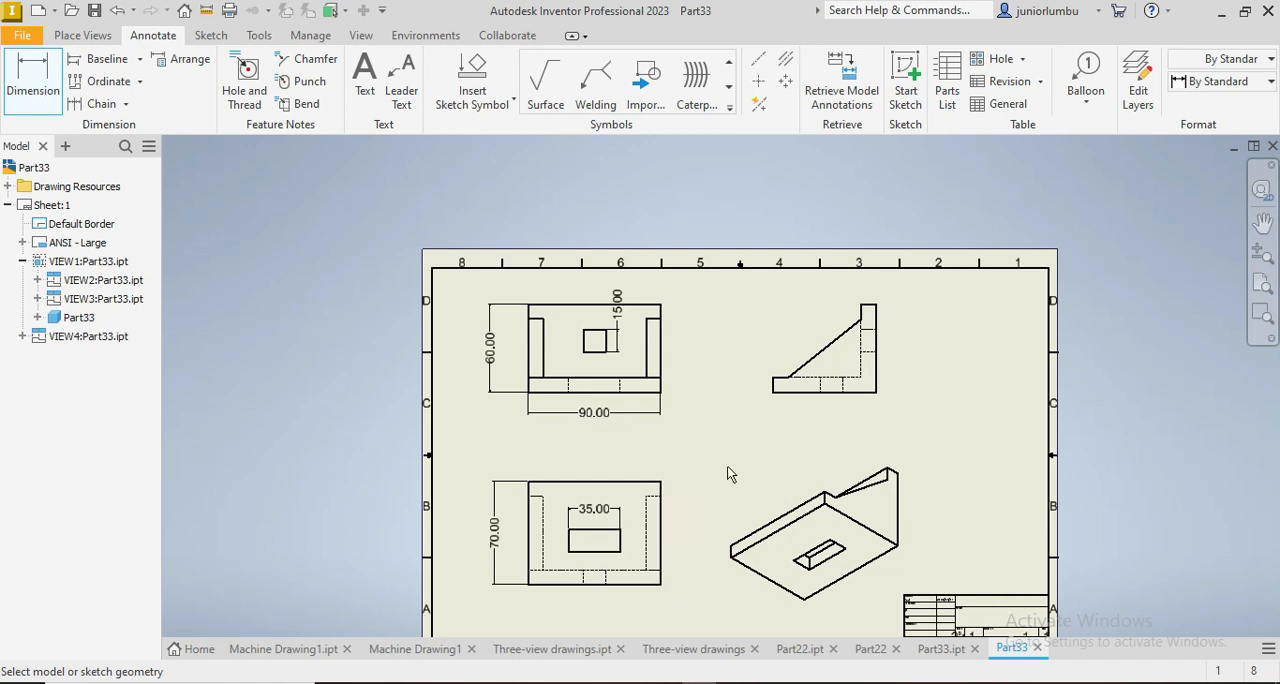
scroll(640, 507, up, 3)
scroll(637, 507, down, 5)
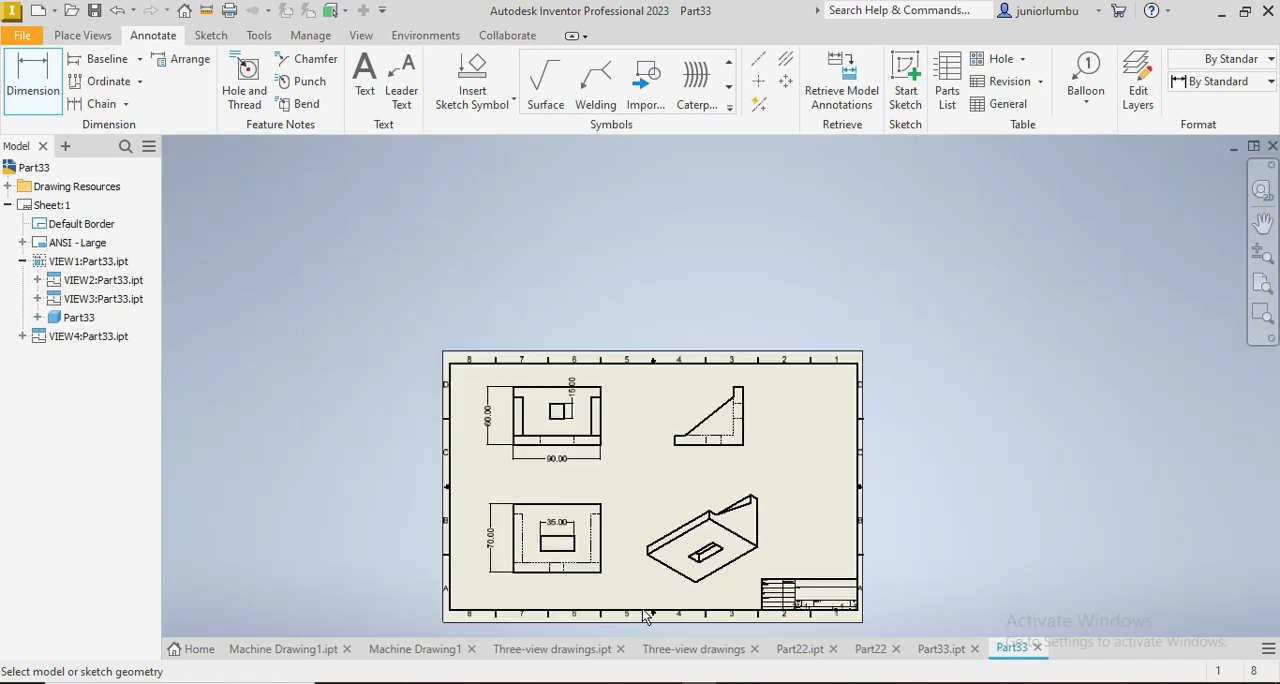
scroll(632, 594, down, 2)
scroll(631, 592, down, 3)
scroll(631, 592, up, 7)
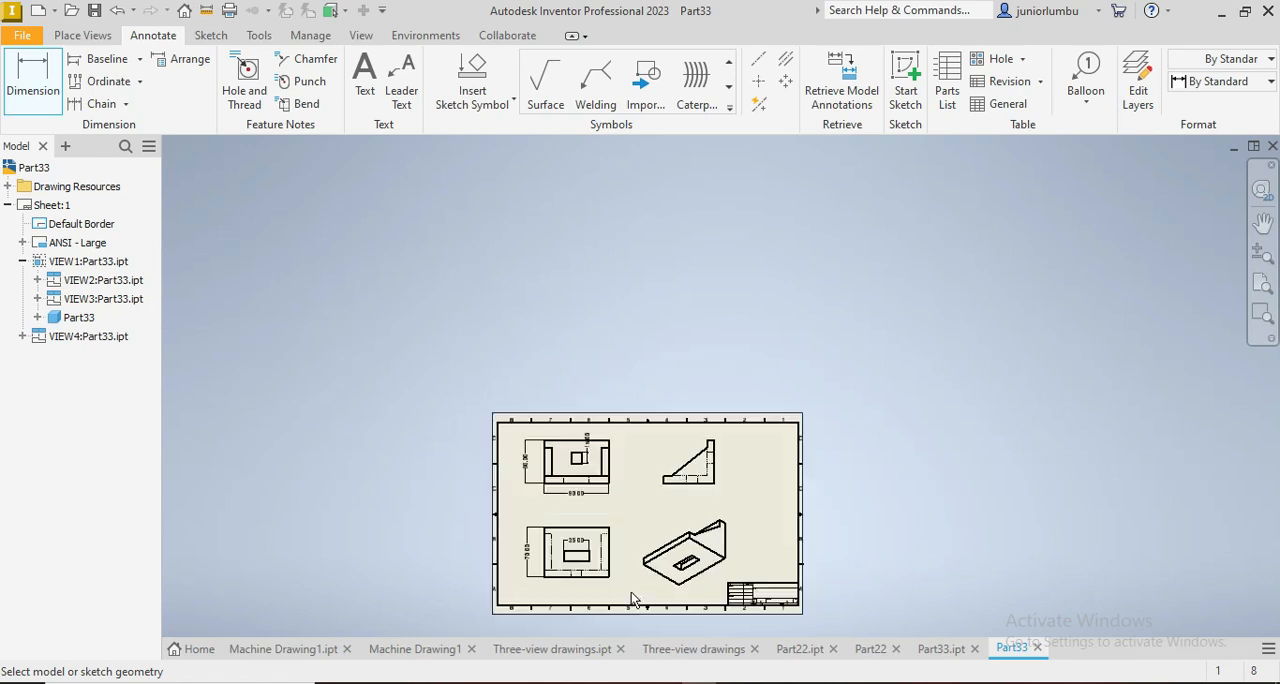
scroll(632, 588, down, 4)
scroll(655, 576, up, 6)
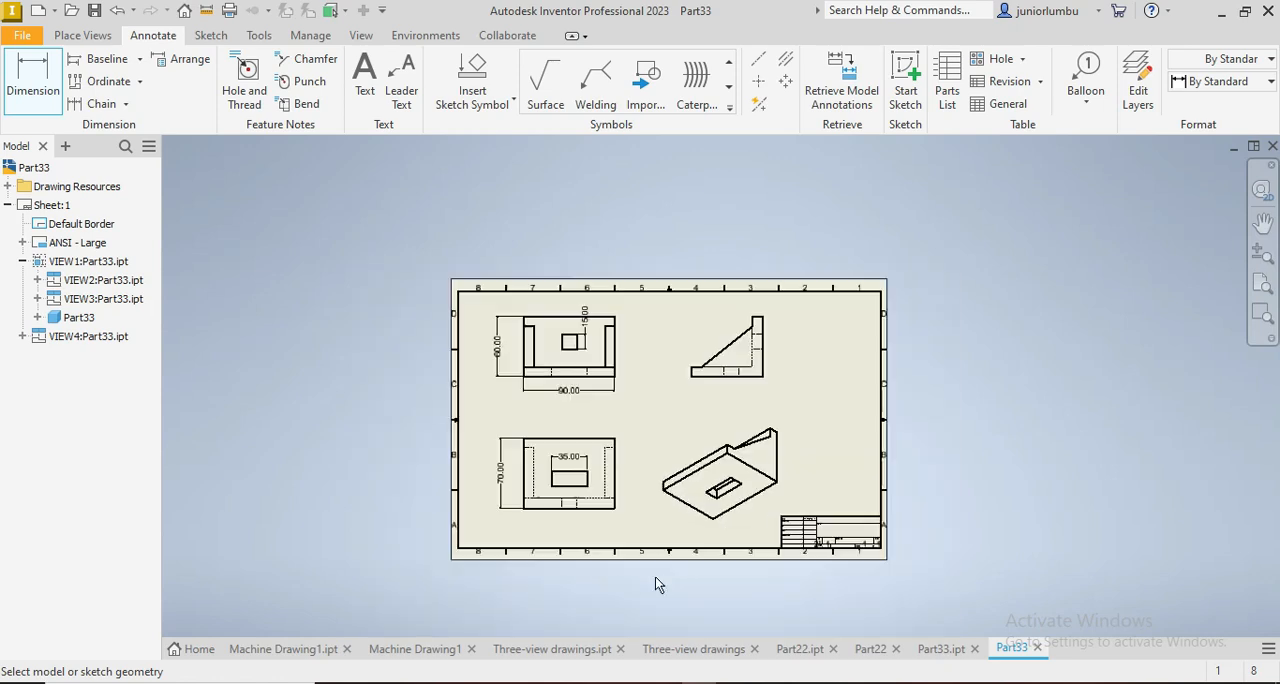
scroll(640, 477, down, 4)
scroll(645, 430, up, 2)
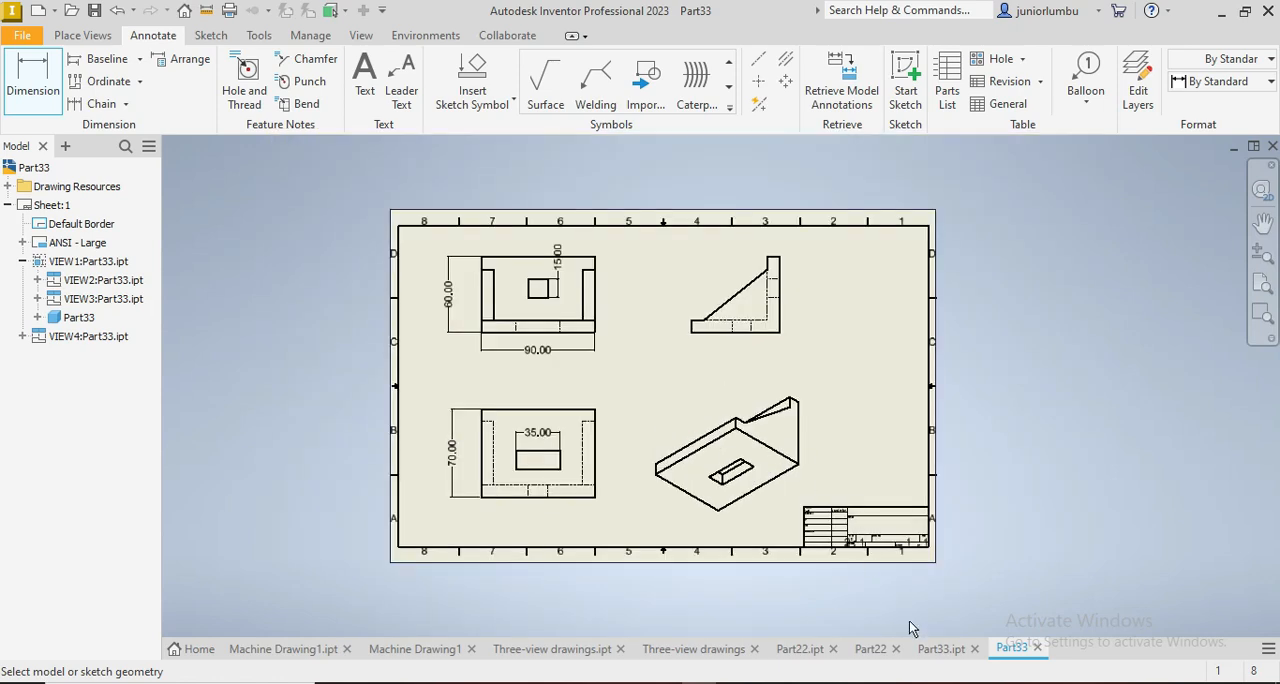
Step: Switch to the Part33.ipt model and orbit it to inspect the bracket's base, walls and openings
click(930, 648)
mouse_move(1246, 212)
mouse_down()
mouse_move(1190, 235)
mouse_move(1110, 210)
mouse_move(1150, 290)
mouse_move(1070, 250)
mouse_move(1120, 320)
mouse_move(1170, 260)
mouse_move(1120, 210)
mouse_move(1080, 240)
mouse_move(1110, 300)
mouse_move(1170, 270)
mouse_move(1130, 220)
mouse_move(1080, 250)
mouse_move(1150, 380)
mouse_move(1062, 444)
mouse_up()
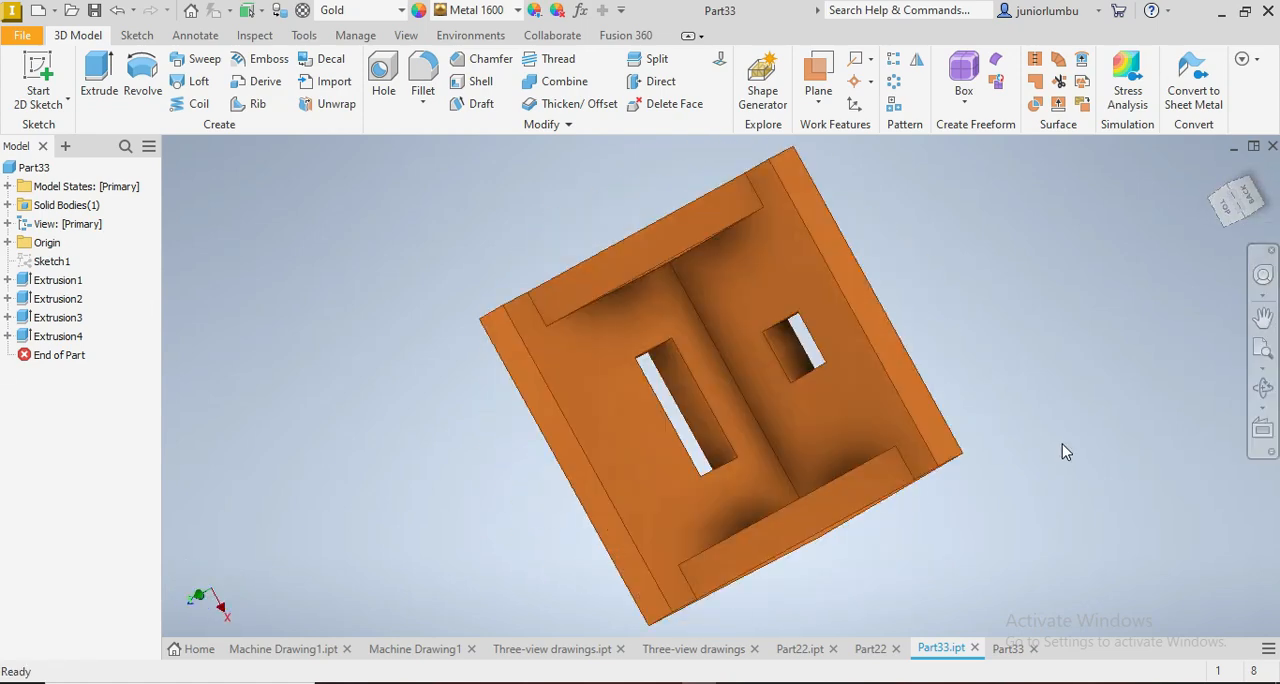